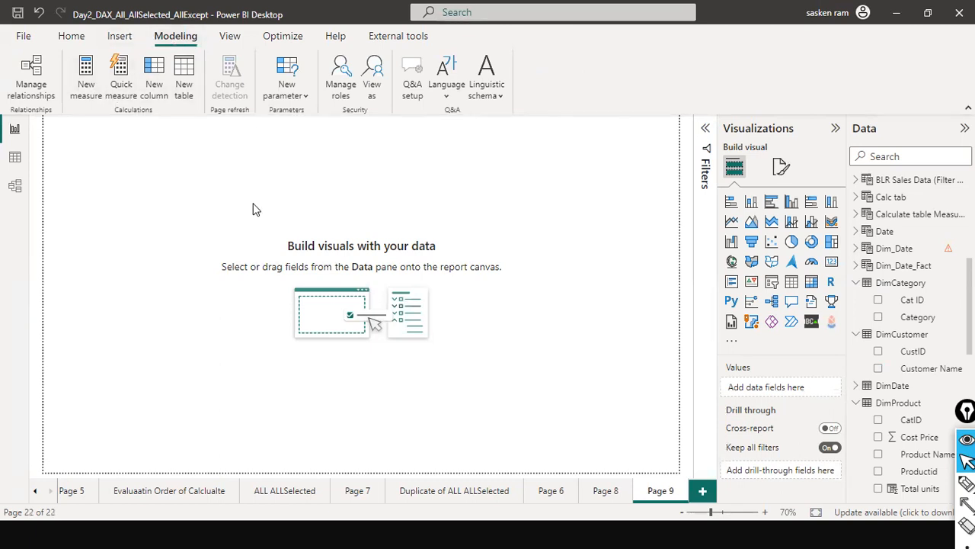
# Create a new measure named Total Revenue
pyautogui.click(87, 78)
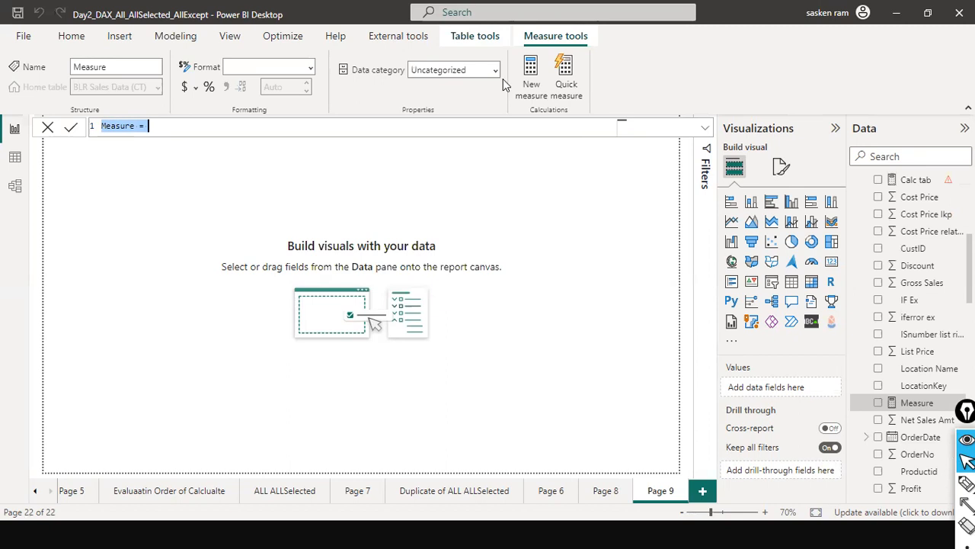
pyautogui.write('Total Revernue = ')
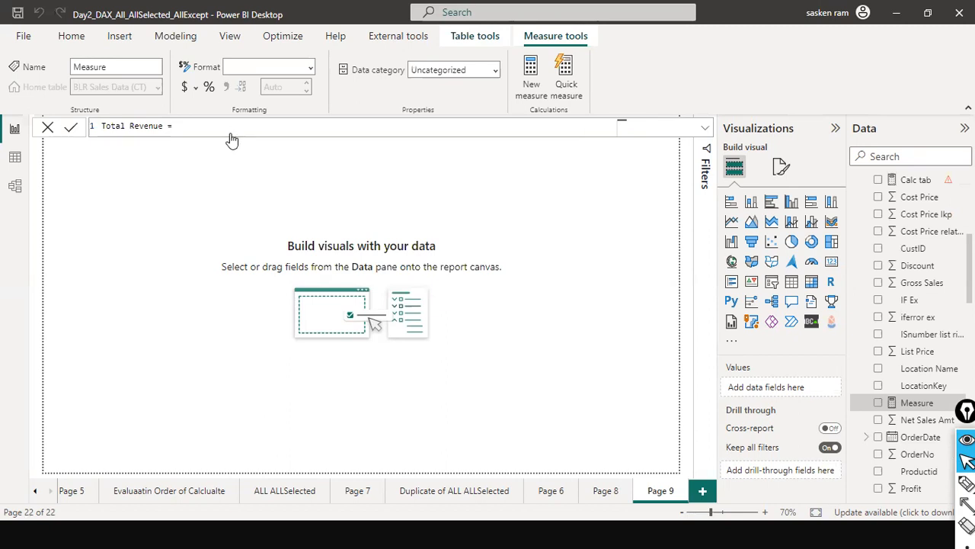
pyautogui.write('SUM')
# Define the Total Revenue measure as SUM( SalesFact[Sales Amount]) and commit the formula
pyautogui.press('BackSpace')
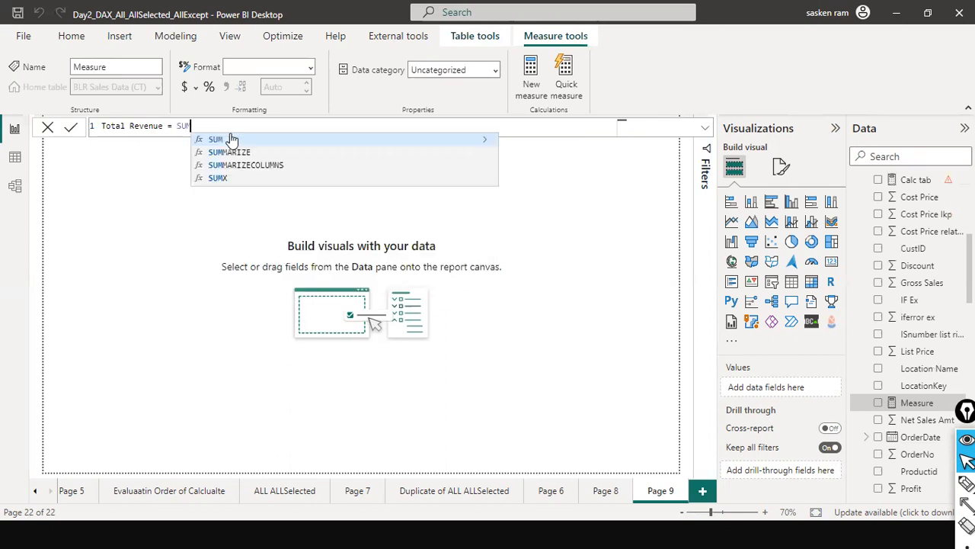
pyautogui.write('( SALES AM')
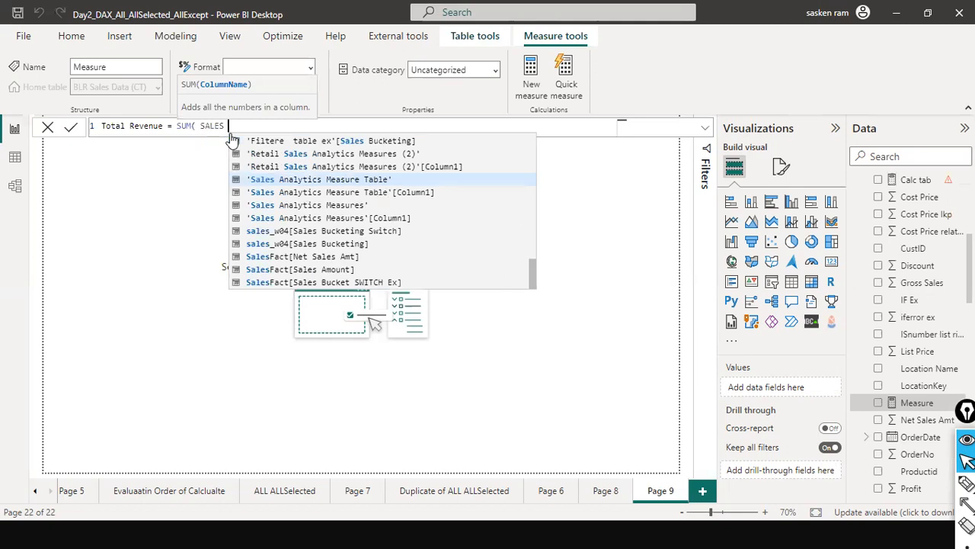
pyautogui.press('BackSpace')
pyautogui.press('BackSpace')
pyautogui.click(281, 270)
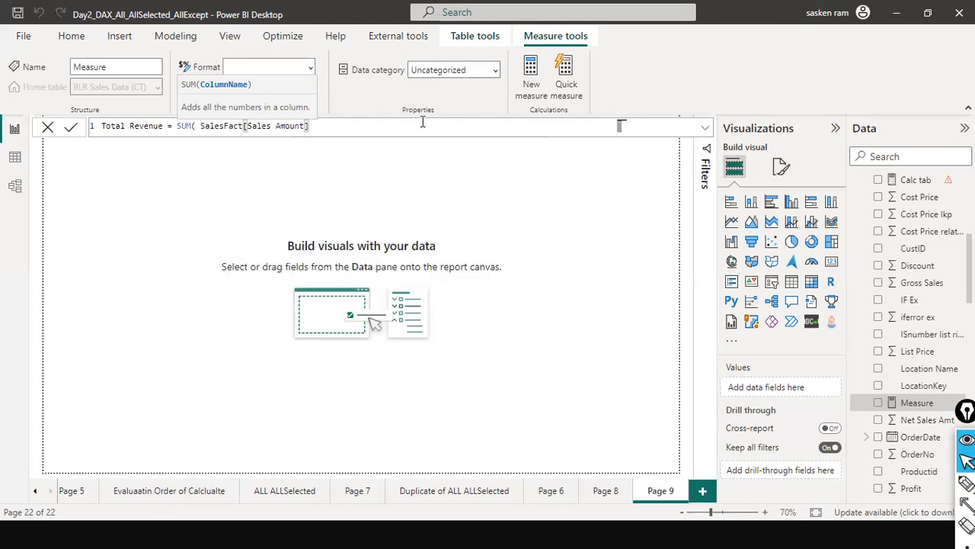
pyautogui.write(')')
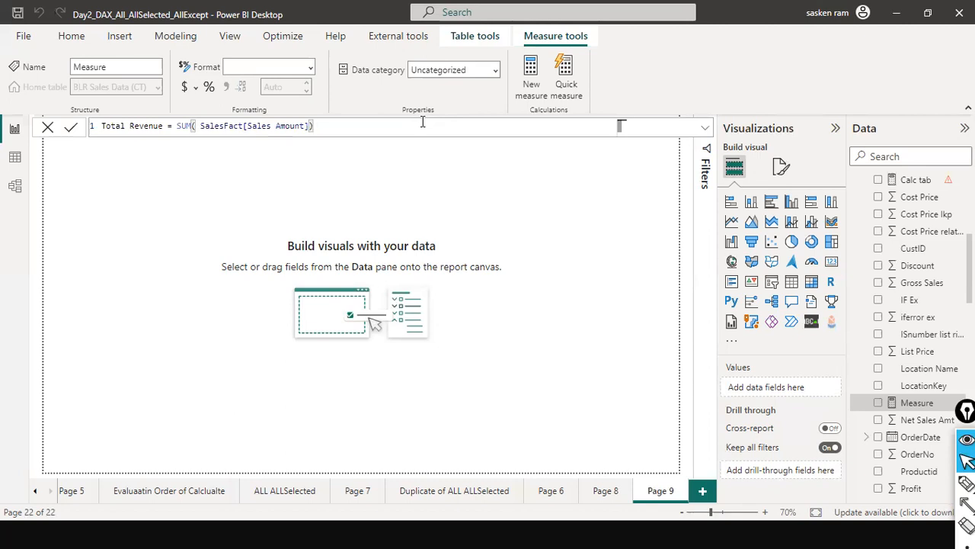
pyautogui.press('Return')
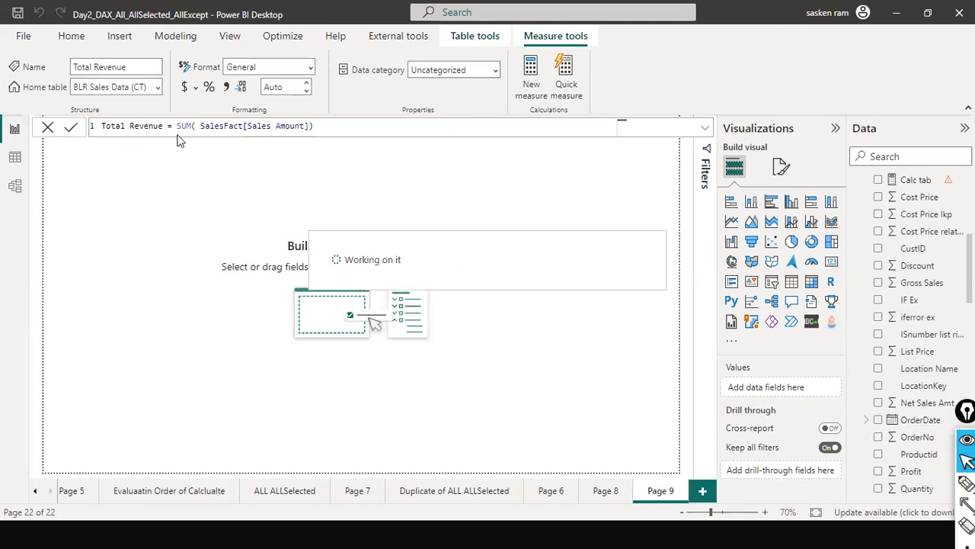
pyautogui.click(373, 128)
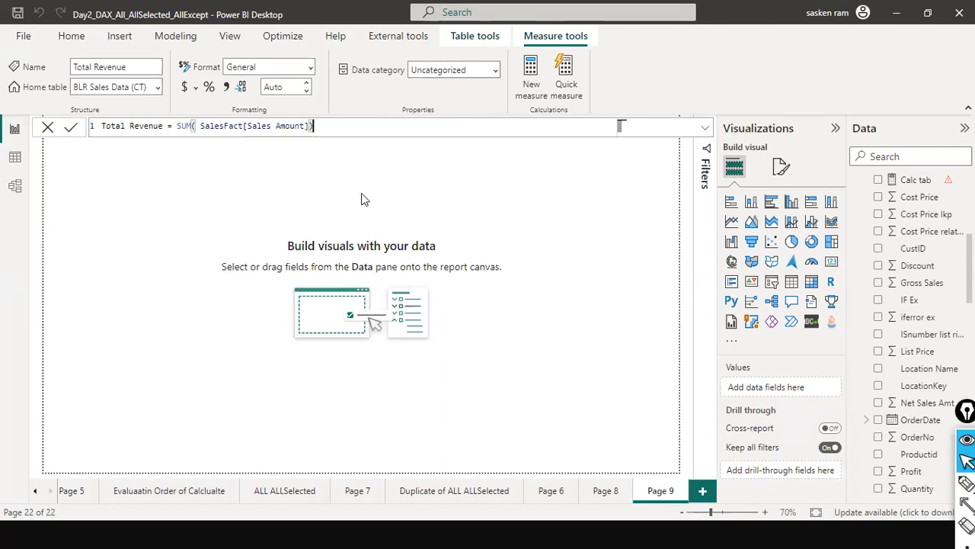
# Add a compact card visual near the report page's left edge and populate it with the Total Revenue measure
pyautogui.click(831, 263)
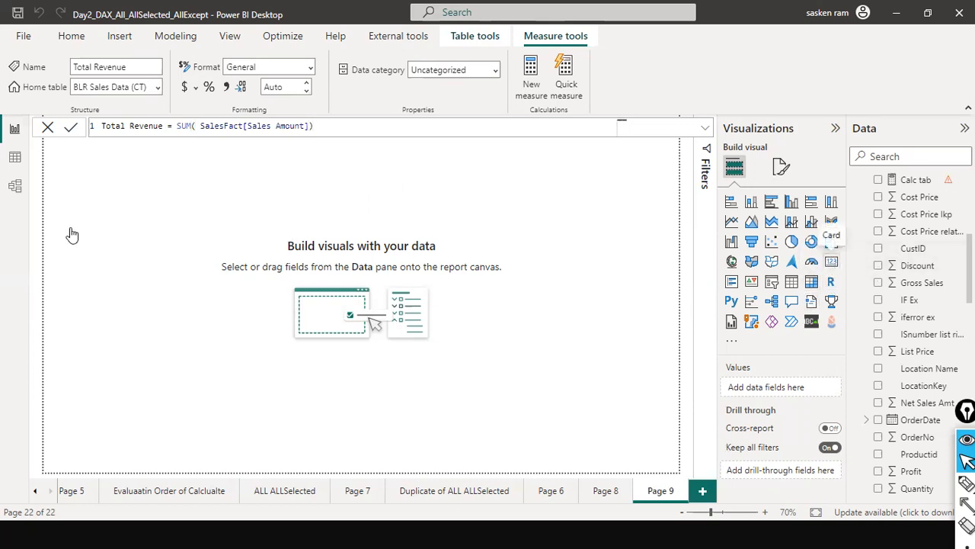
pyautogui.moveTo(109, 190); pyautogui.dragTo(113, 245)
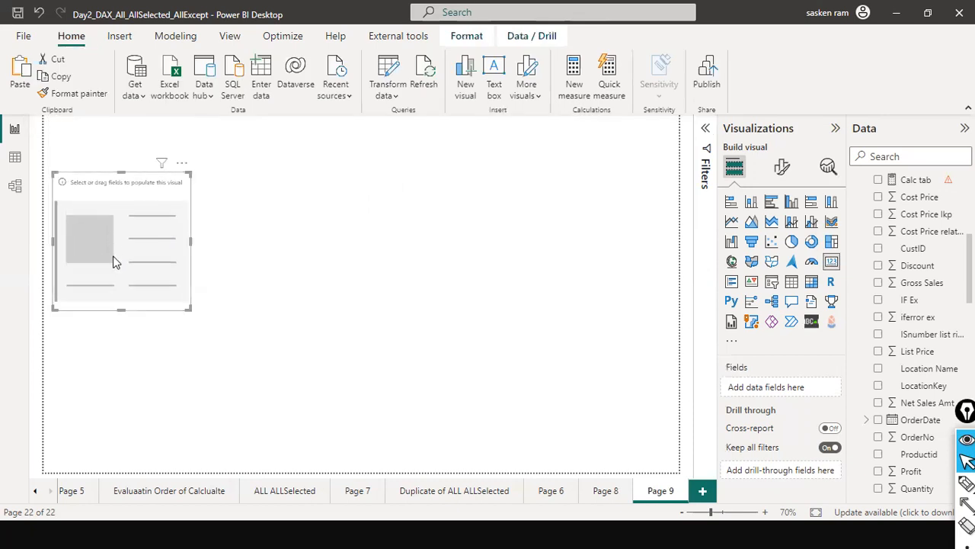
pyautogui.moveTo(122, 308); pyautogui.dragTo(184, 239)
pyautogui.click(874, 156)
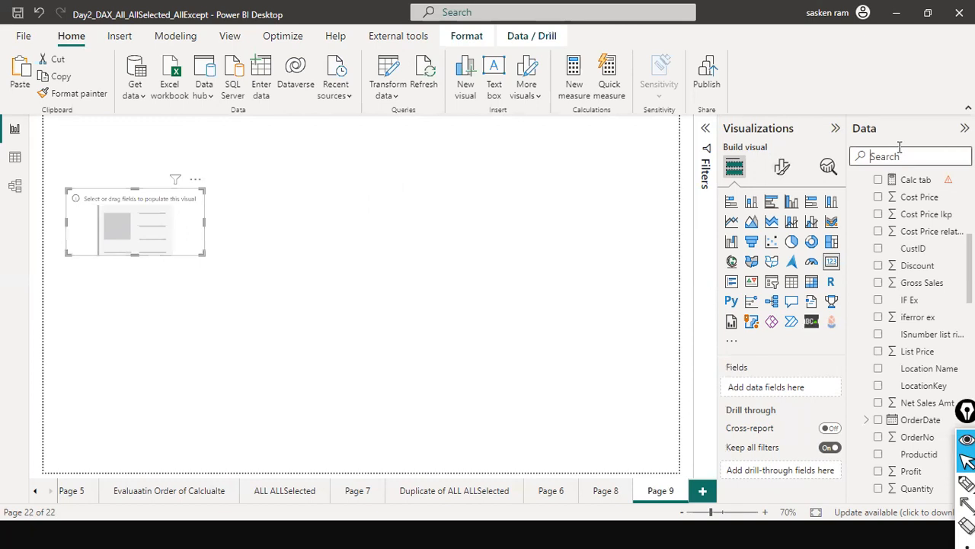
pyautogui.write('total re')
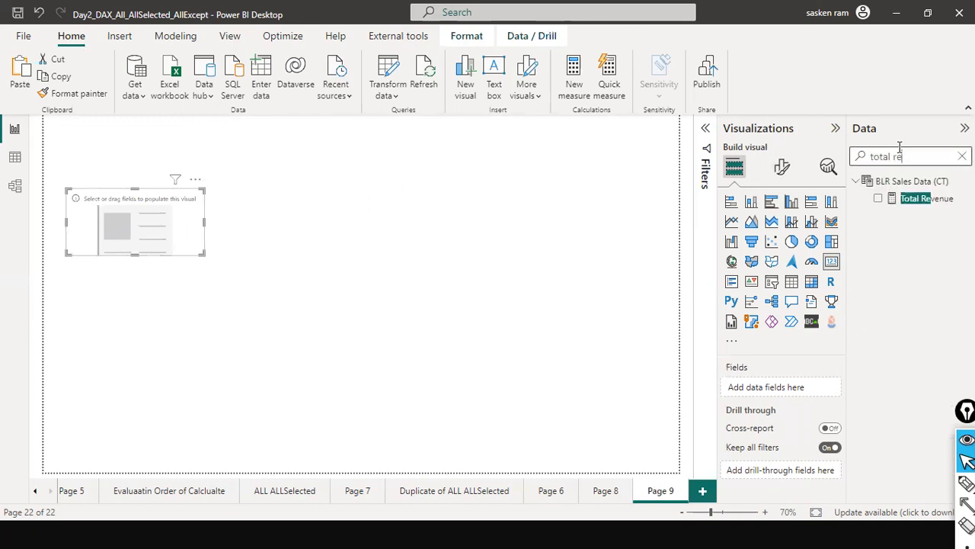
pyautogui.moveTo(914, 199); pyautogui.dragTo(174, 241)
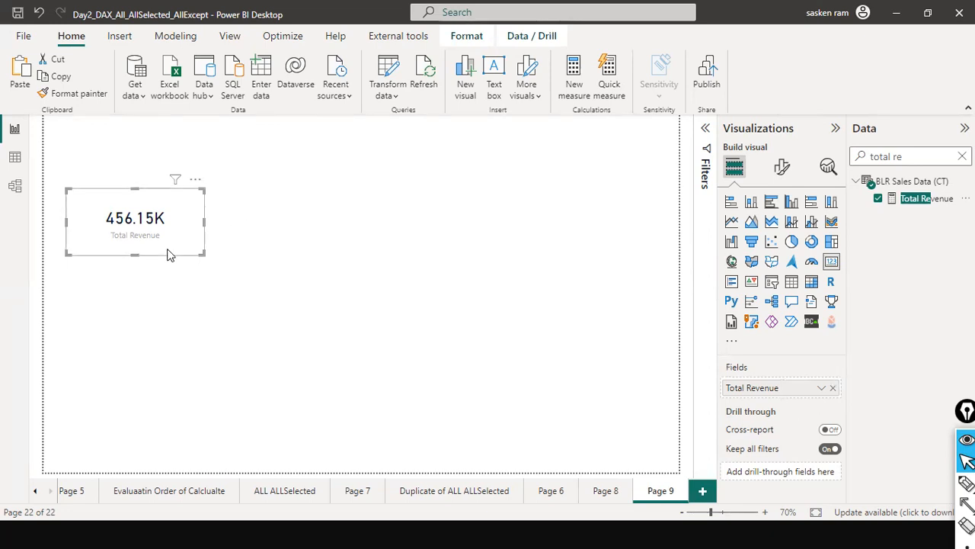
pyautogui.moveTo(168, 252); pyautogui.dragTo(173, 265)
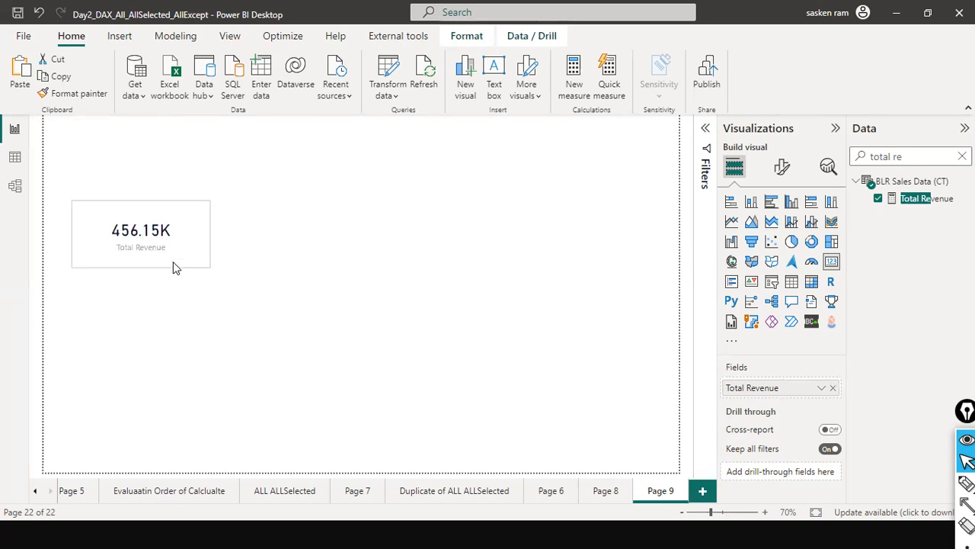
# Copy the whole formula of the Total Revenue measure, leaving the measure unedited
pyautogui.click(918, 199)
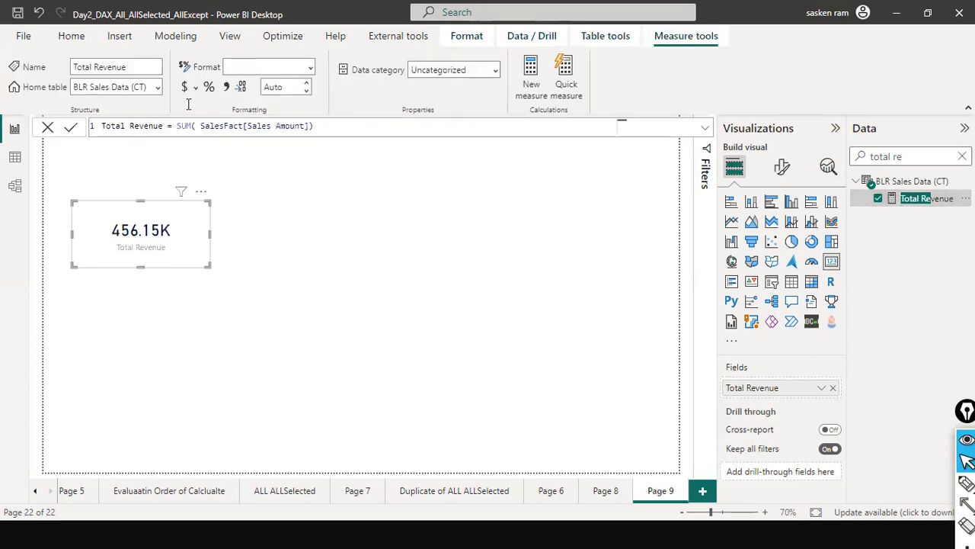
pyautogui.tripleClick(313, 126)
pyautogui.hotkey('ctrl', 'c')
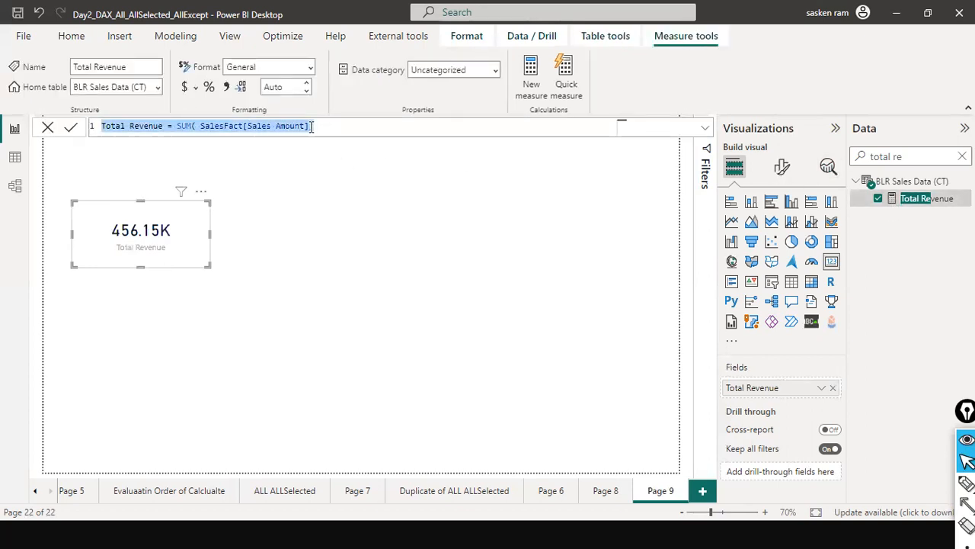
pyautogui.click(47, 127)
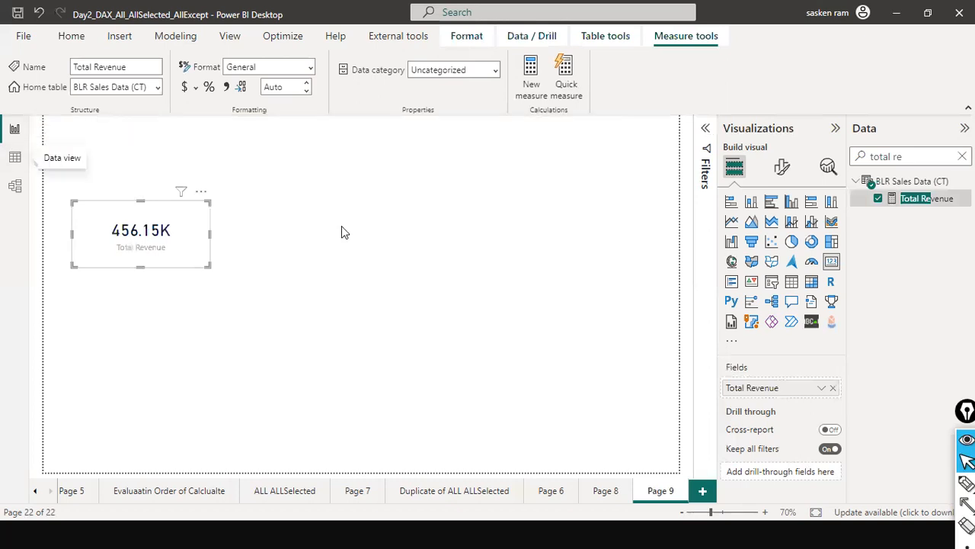
pyautogui.click(422, 220)
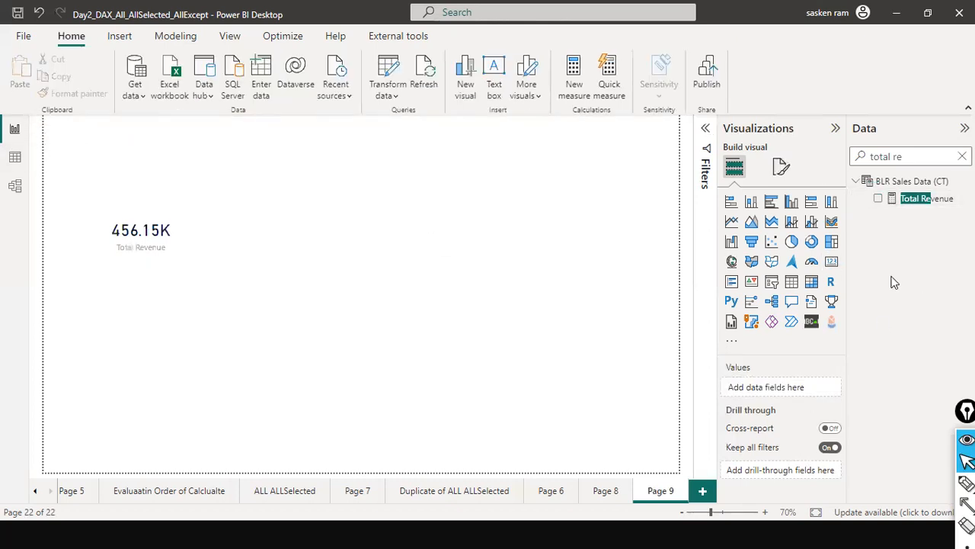
# Add a second card beside the Total Revenue card and populate it with Sales Amount from the SalesFact table
pyautogui.click(963, 157)
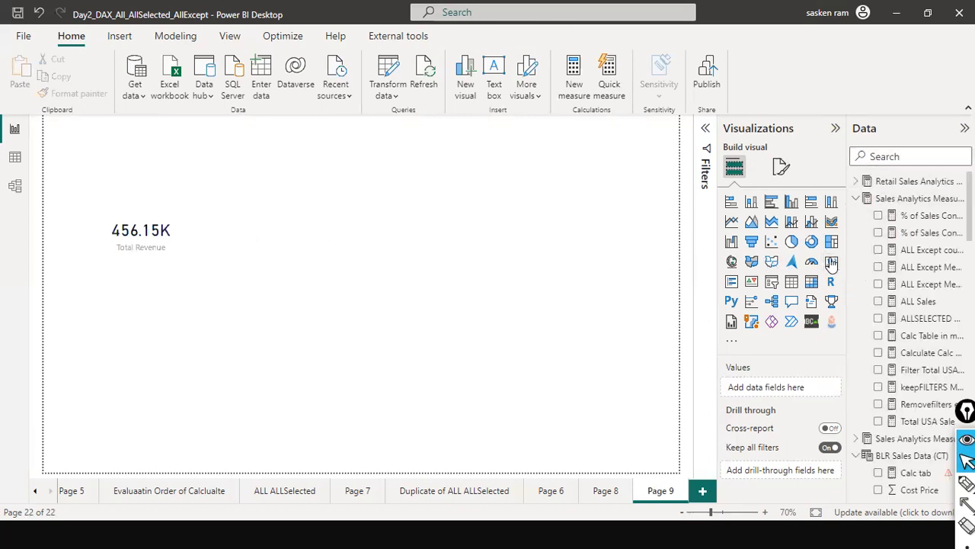
pyautogui.moveTo(128, 149); pyautogui.dragTo(268, 236)
pyautogui.scroll(-3, 955, 365)
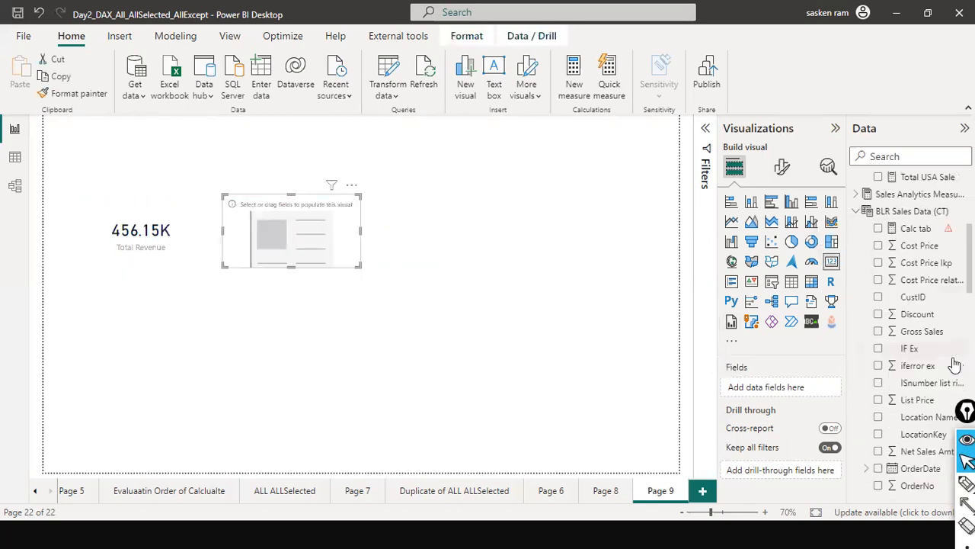
pyautogui.scroll(-4, 954, 365)
pyautogui.scroll(-5, 955, 365)
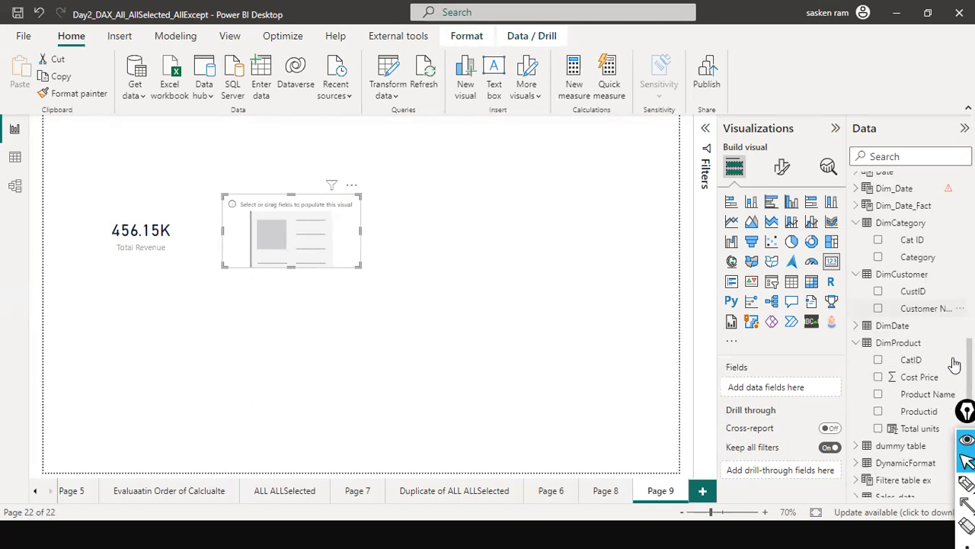
pyautogui.scroll(-6, 954, 365)
pyautogui.scroll(-3, 955, 365)
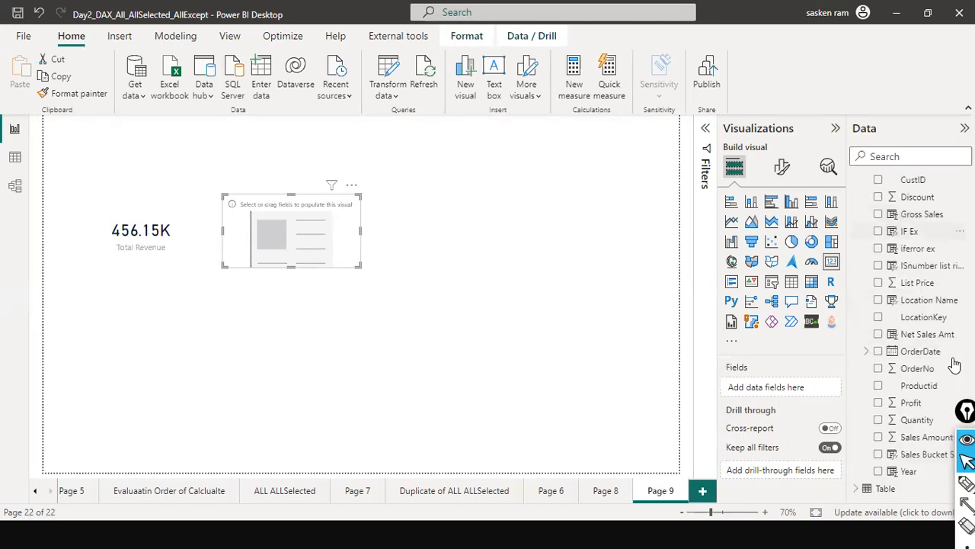
pyautogui.moveTo(914, 454); pyautogui.dragTo(298, 255)
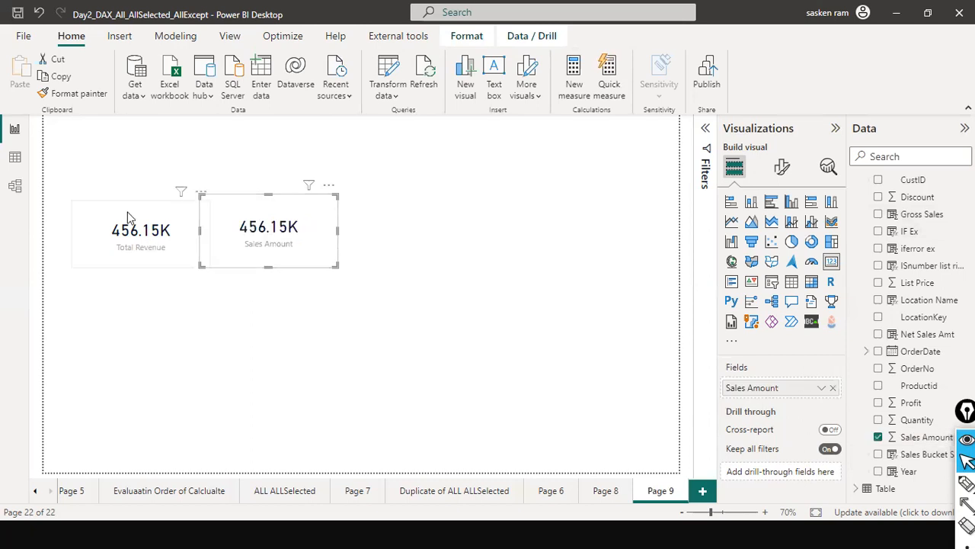
pyautogui.moveTo(232, 259)
pyautogui.mouseDown()
pyautogui.moveTo(253, 259)
pyautogui.moveTo(244, 259)
pyautogui.mouseUp()
# Check the formula of the measure behind the Total Revenue card
pyautogui.click(180, 246)
pyautogui.scroll(5, 924, 200)
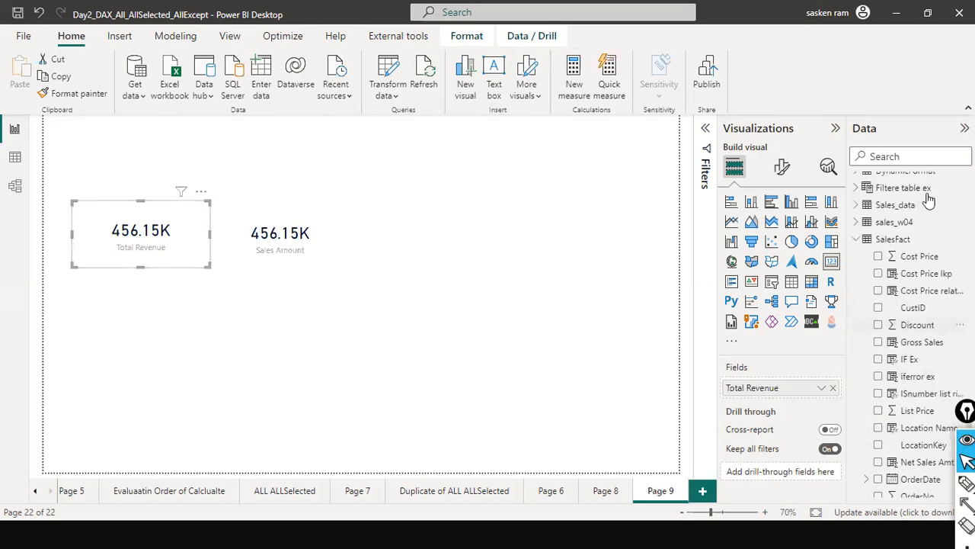
pyautogui.scroll(10, 924, 209)
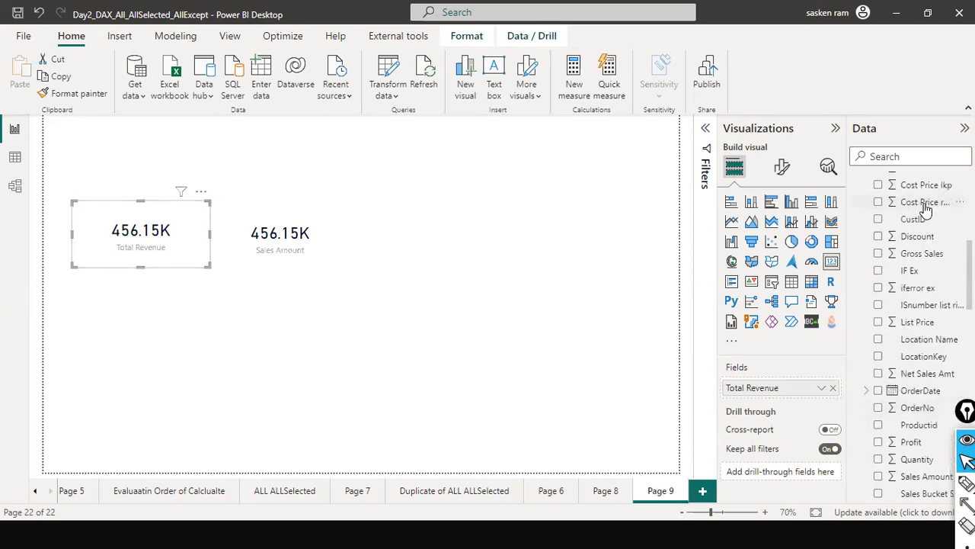
pyautogui.click(931, 316)
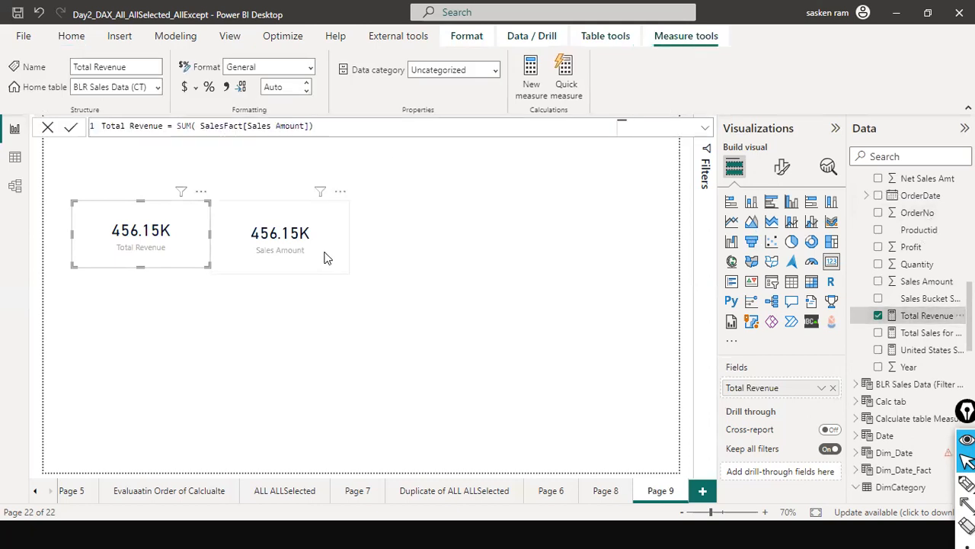
# Move the Sales Amount card farther from the Total Revenue card and locate its source field in SalesFact
pyautogui.moveTo(330, 253); pyautogui.dragTo(361, 249)
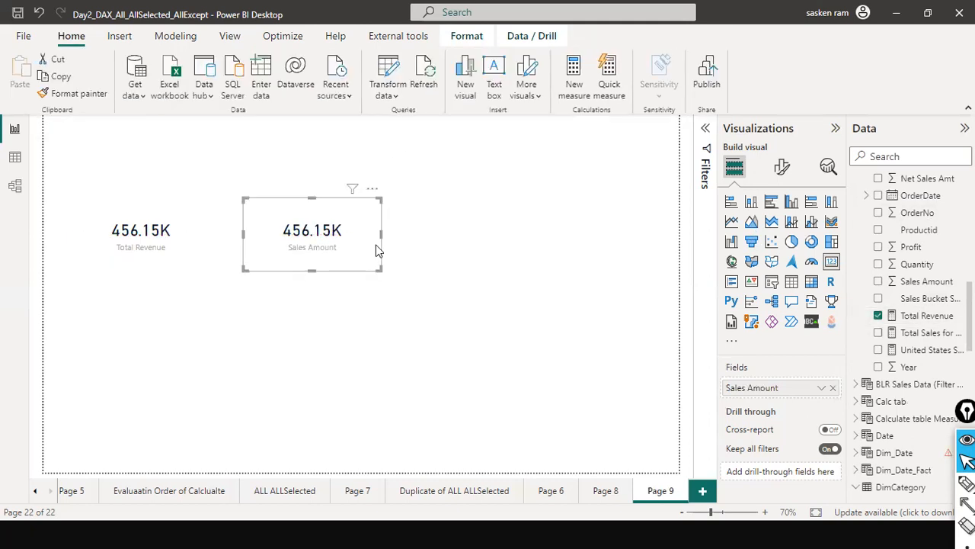
pyautogui.scroll(-10, 941, 362)
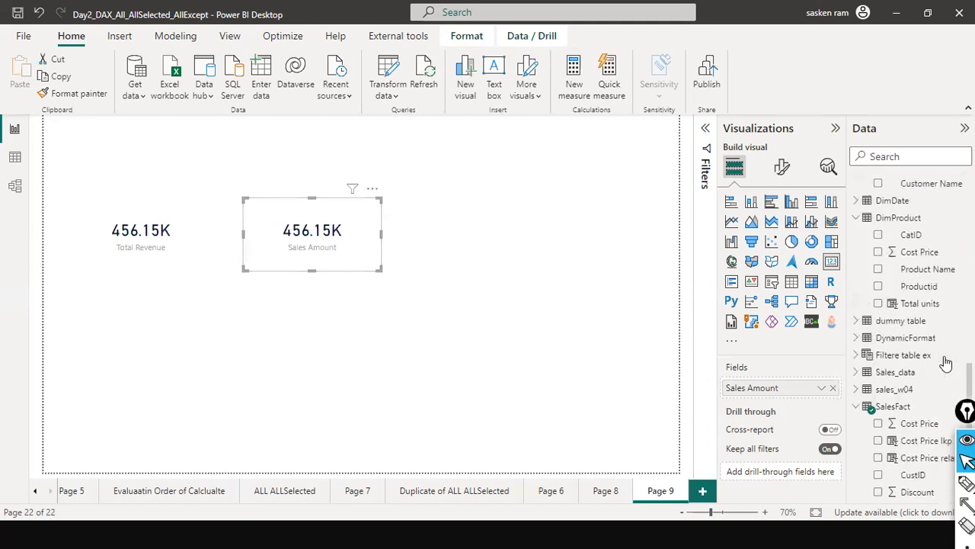
pyautogui.scroll(-6, 936, 369)
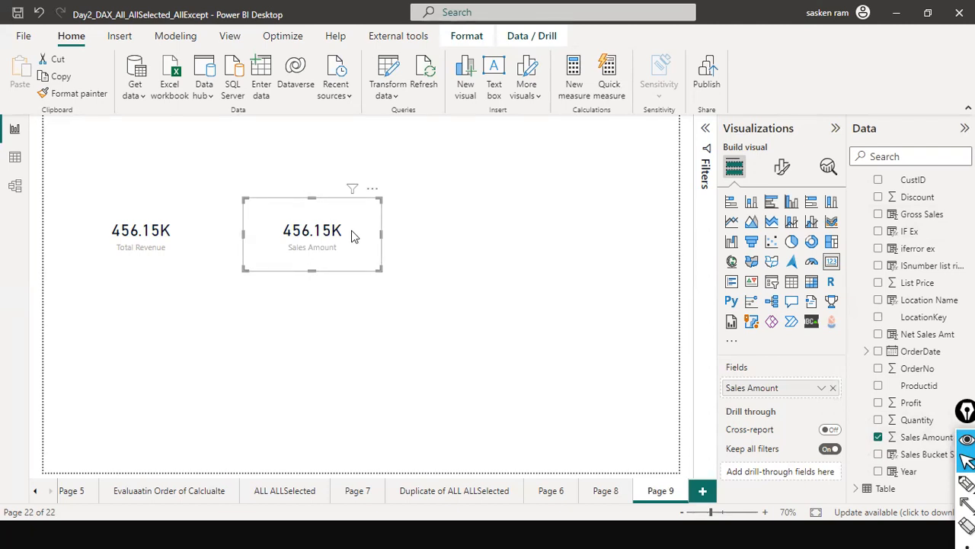
pyautogui.moveTo(308, 240); pyautogui.dragTo(317, 266)
pyautogui.click(366, 256)
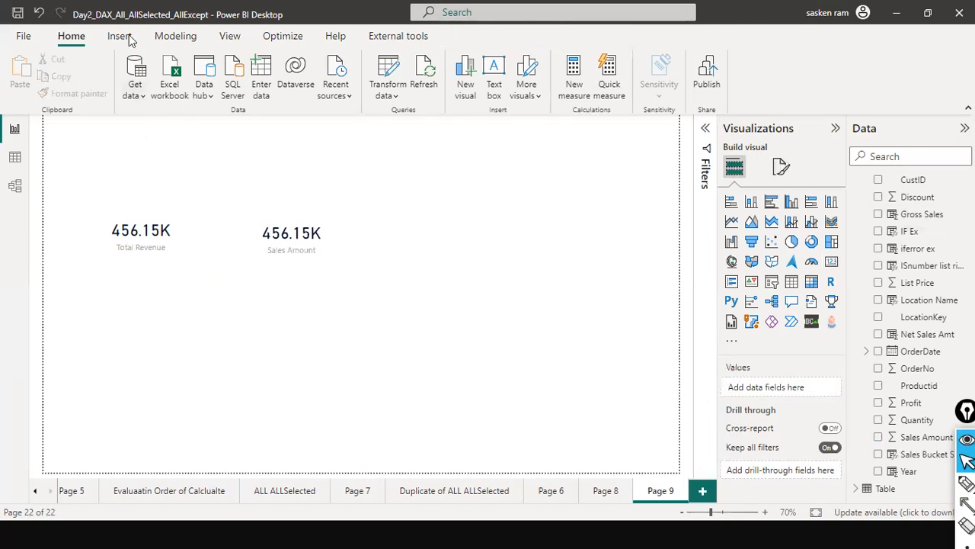
# Create another measure from the copied Total Revenue formula and name it Calc Total Revenue
pyautogui.click(175, 36)
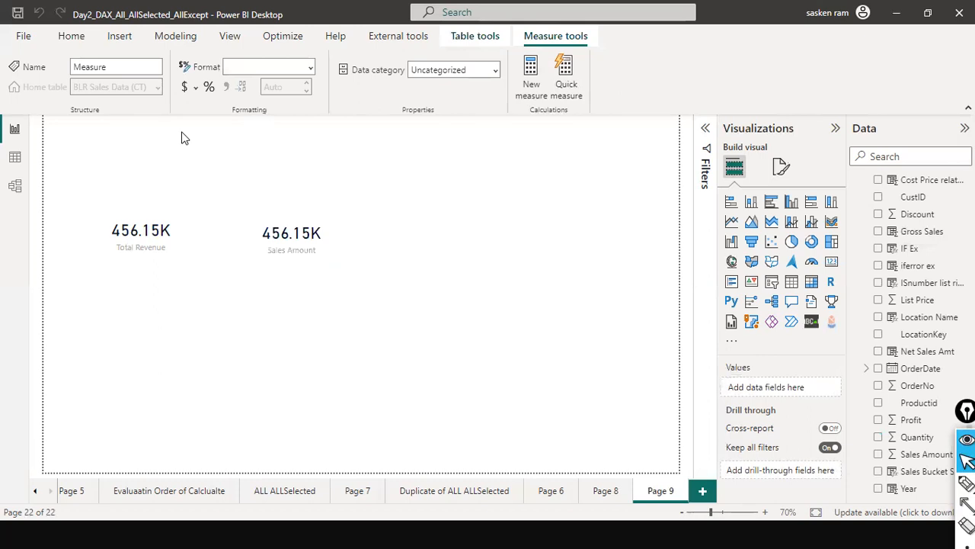
pyautogui.click(224, 123)
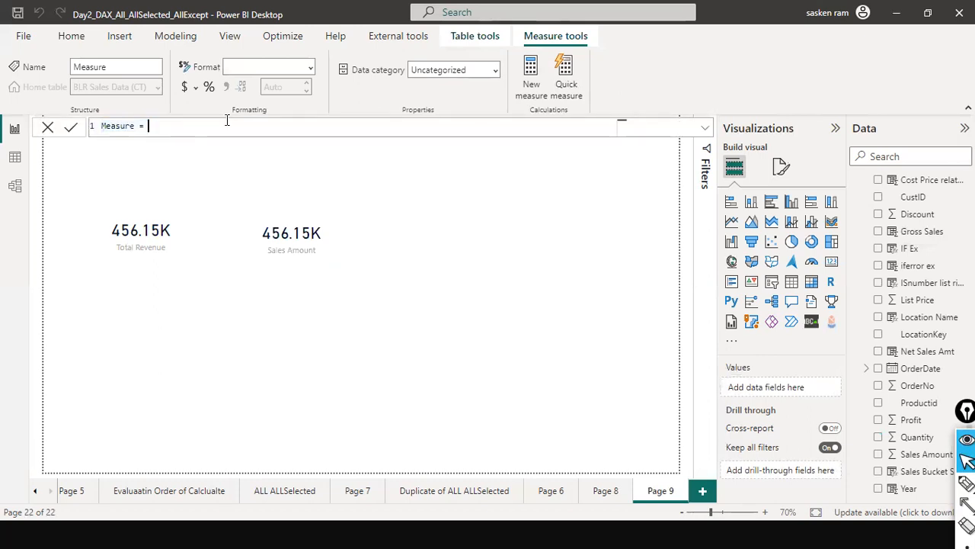
pyautogui.hotkey('ctrl', 'v')
pyautogui.hotkey('ctrl', 'a')
pyautogui.hotkey('ctrl', 'v')
pyautogui.press('Home')
pyautogui.write('Calc')
# Wrap the SUM expression of the Calc Total Revenue measure in CALCULATE and commit the formula
pyautogui.hotkey('ctrl', 'Right')
pyautogui.hotkey('ctrl', 'Right')
pyautogui.hotkey('ctrl', 'Right')
pyautogui.hotkey('ctrl', 'Left')
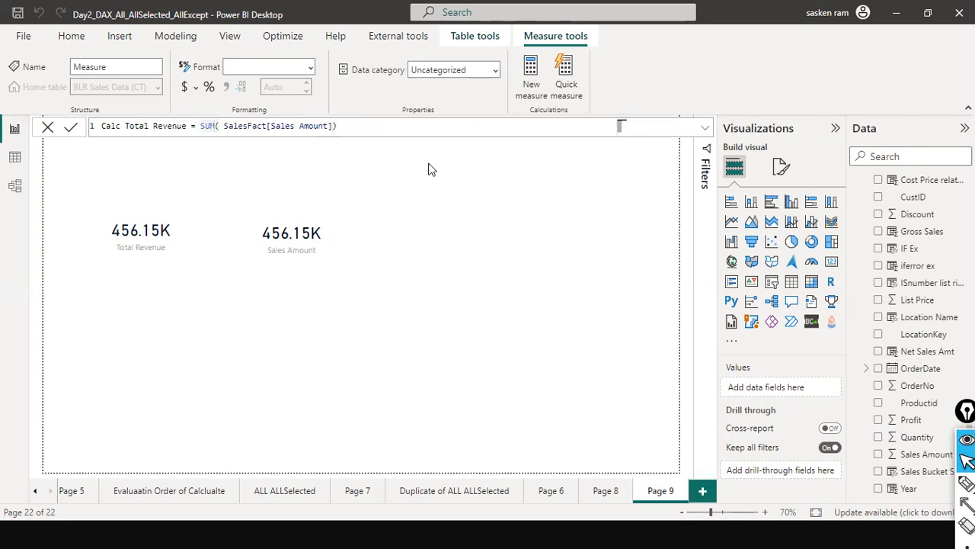
pyautogui.write('CAL')
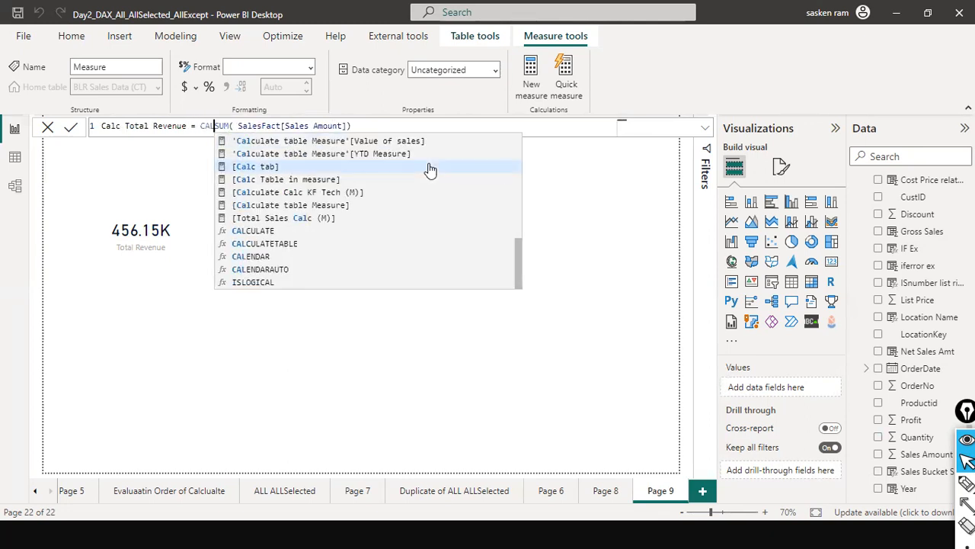
pyautogui.click(259, 231)
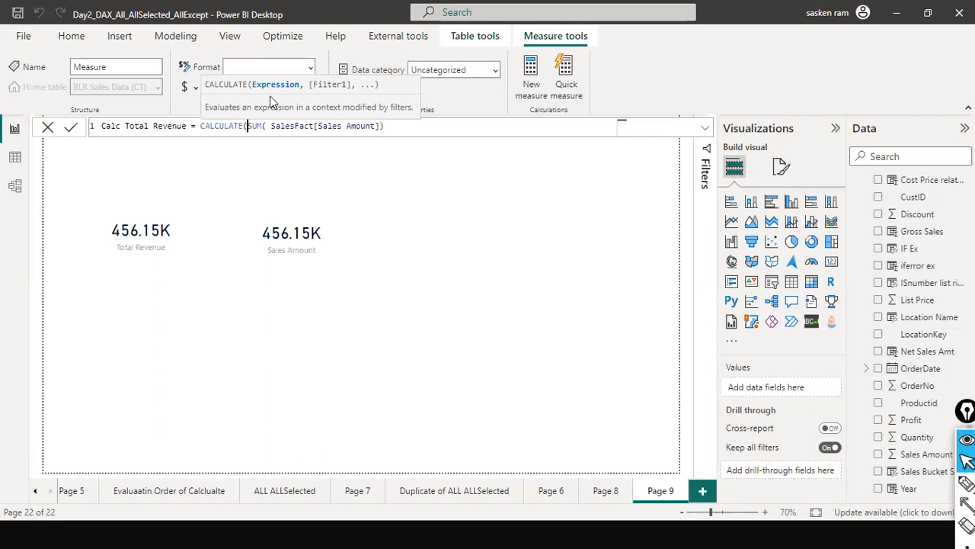
pyautogui.click(407, 126)
pyautogui.write(')')
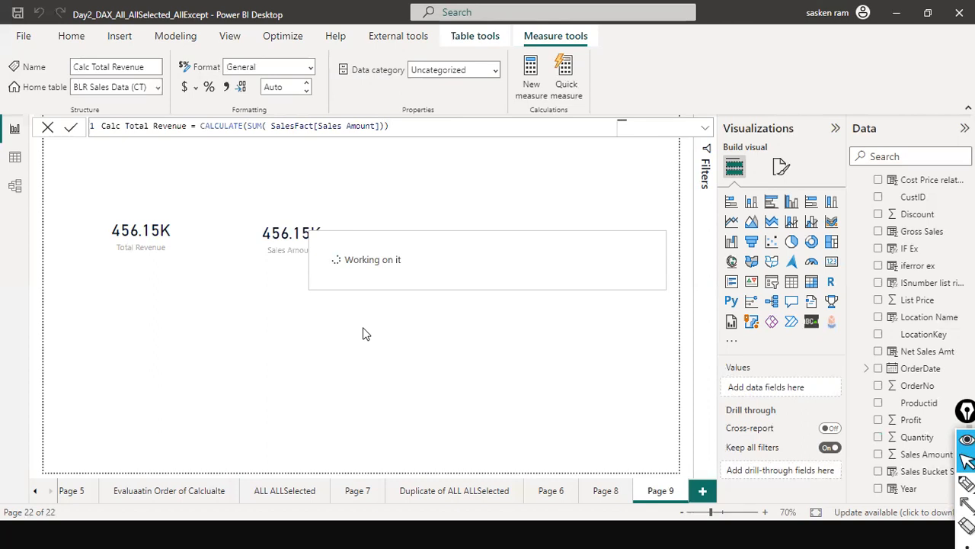
# Add a third card beside the Sales Amount card and populate it with the Calc Total Revenue measure
pyautogui.click(668, 297)
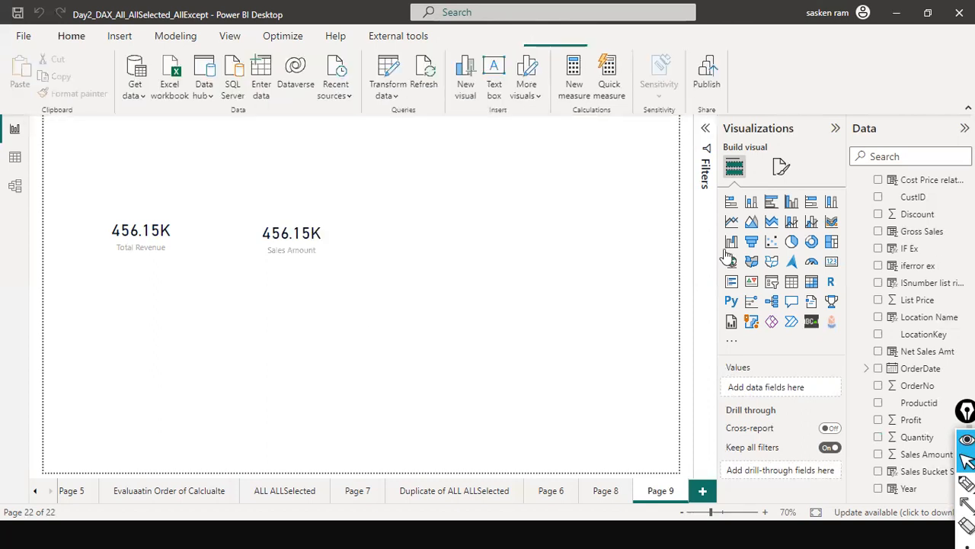
pyautogui.click(832, 261)
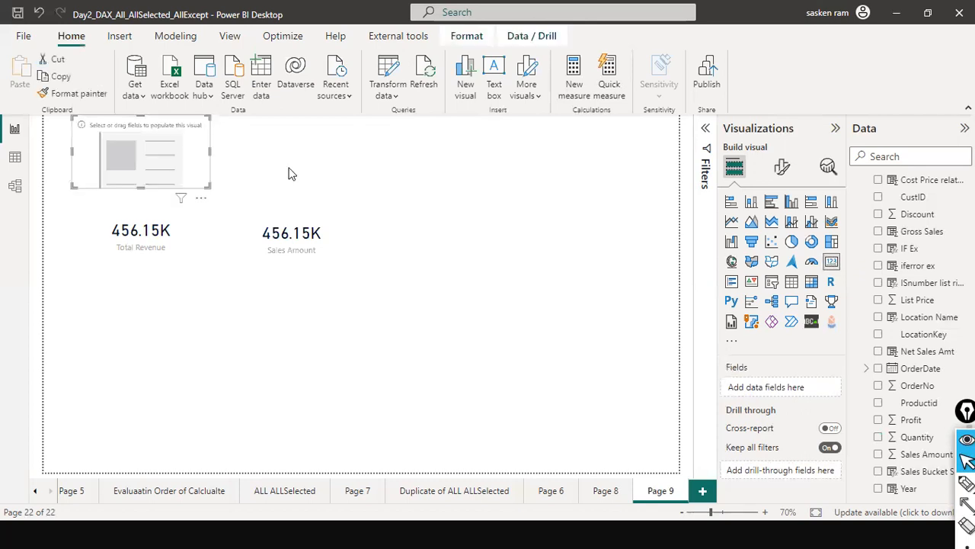
pyautogui.click(932, 155)
pyautogui.write('ca')
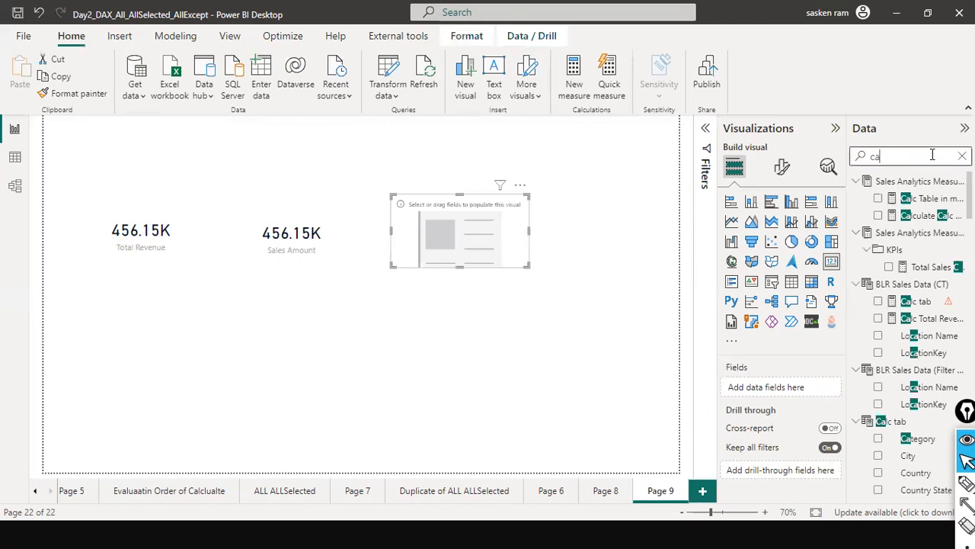
pyautogui.write('lcc')
pyautogui.press('BackSpace')
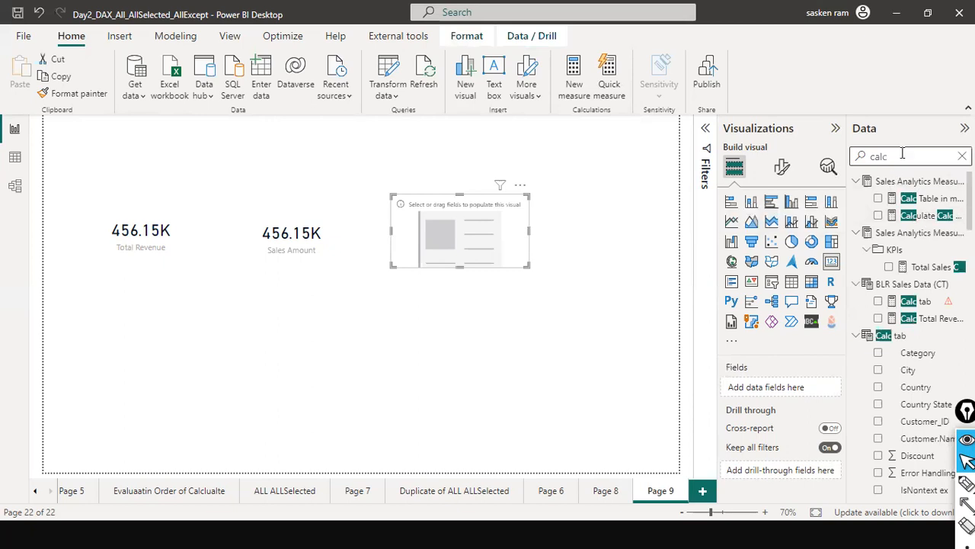
pyautogui.write('to')
pyautogui.moveTo(929, 198); pyautogui.dragTo(493, 239)
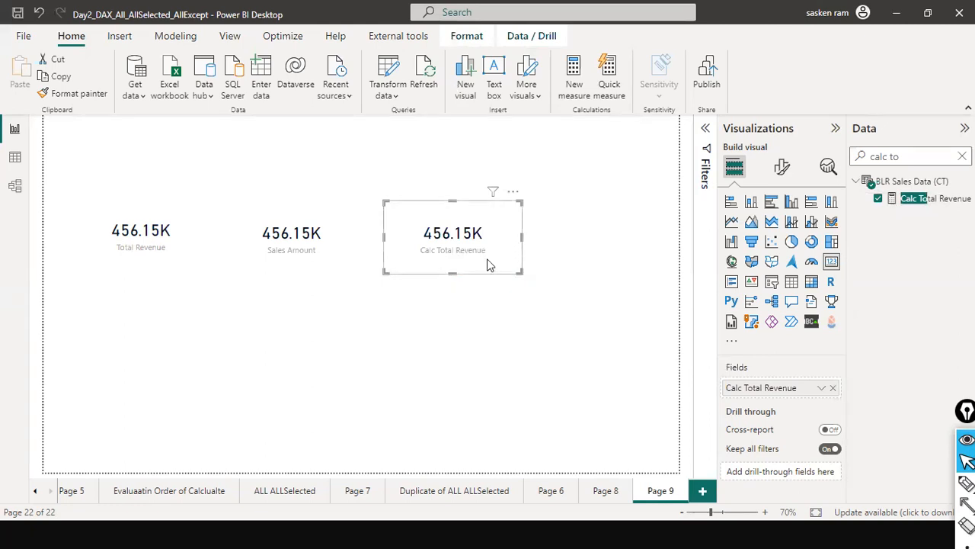
# Create another measure from the copied Calc Total Revenue formula and name it sumx Total Revenue
pyautogui.click(908, 199)
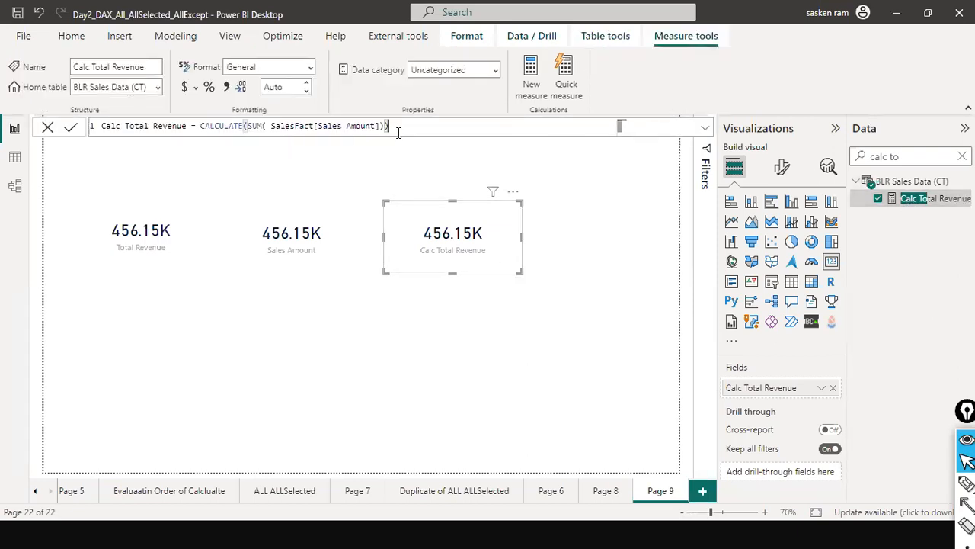
pyautogui.hotkey('ctrl', 'a')
pyautogui.hotkey('ctrl', 'c')
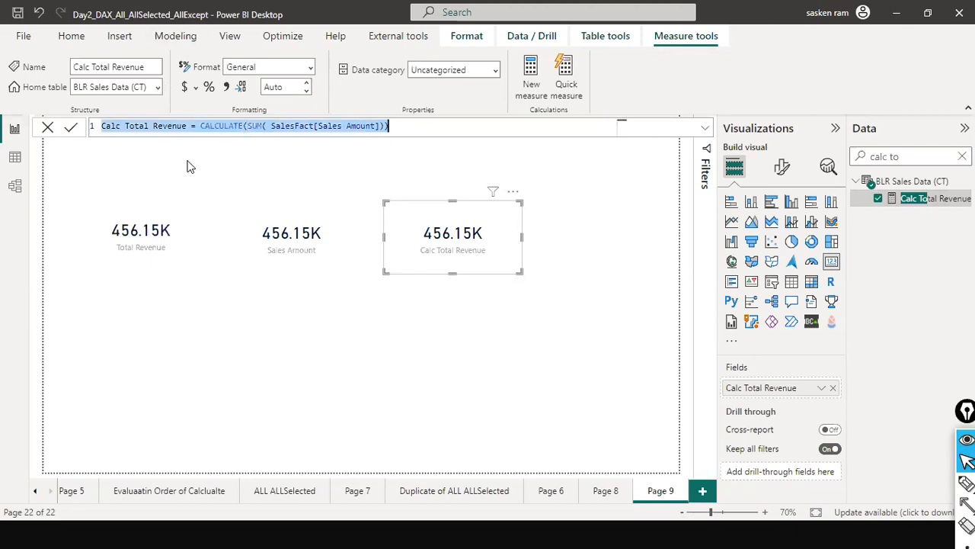
pyautogui.click(175, 36)
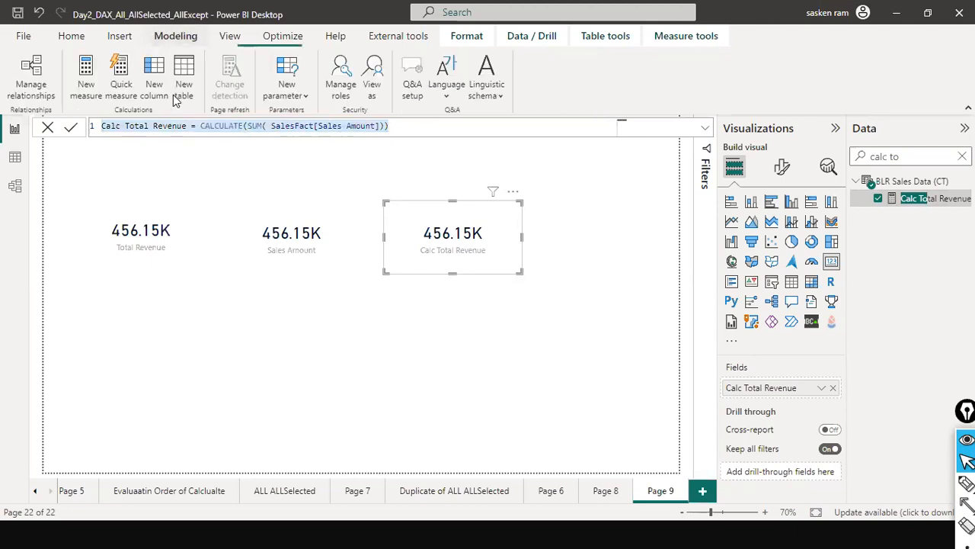
pyautogui.click(86, 84)
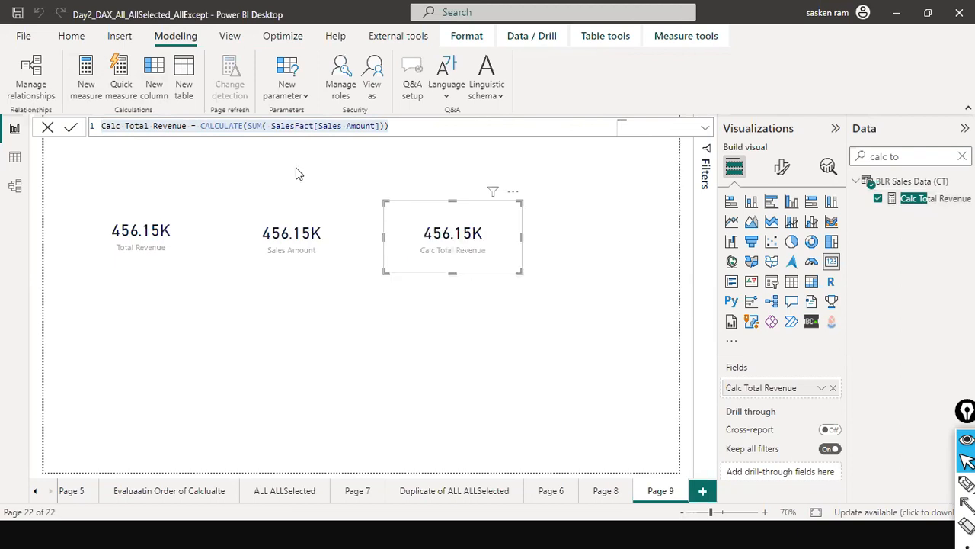
pyautogui.hotkey('ctrl', 'v')
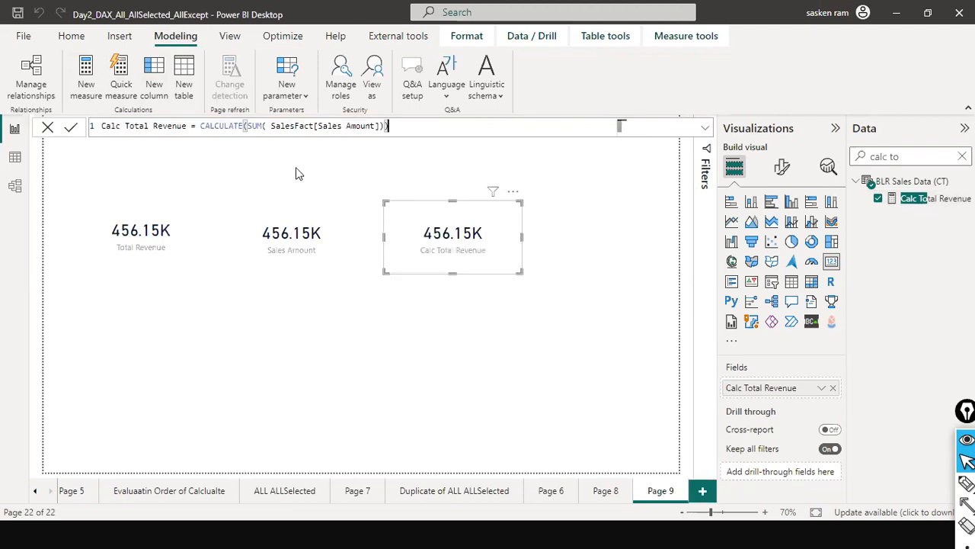
pyautogui.press('Home')
pyautogui.hotkey('ctrl', 'Right')
pyautogui.hotkey('ctrl', 'BackSpace')
pyautogui.write('sum')
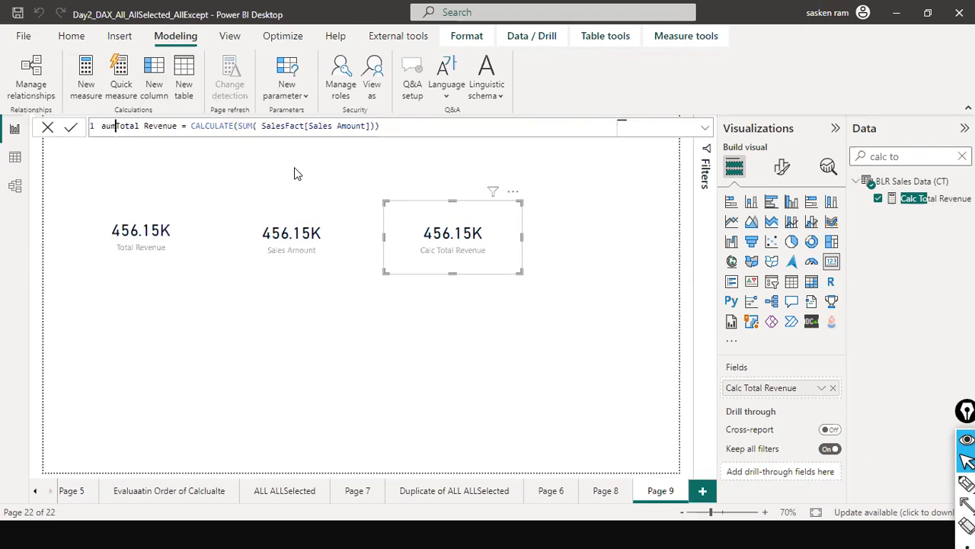
pyautogui.press('BackSpace')
pyautogui.write('mx')
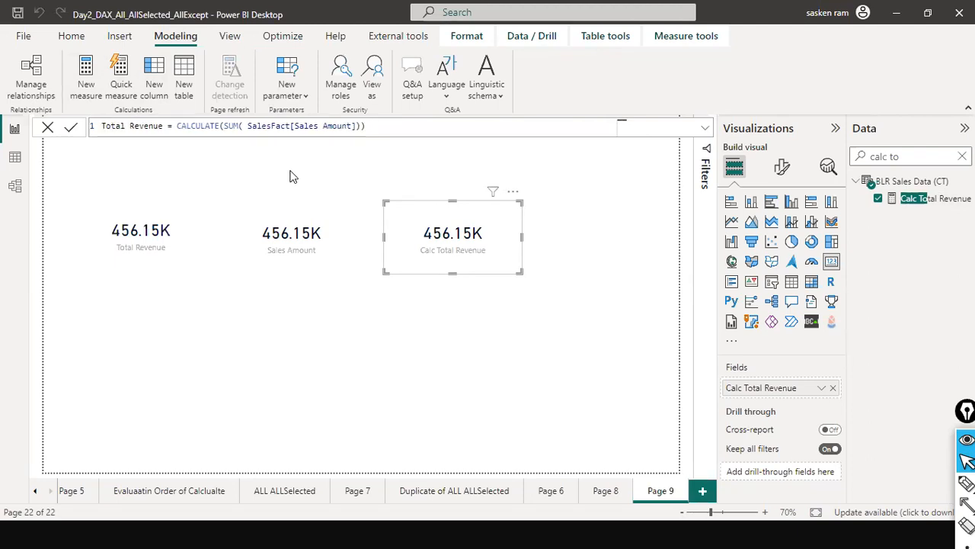
# Remove the CALCULATE wrapper and its closing parenthesis from the sumx Total Revenue formula
pyautogui.hotkey('ctrl', 'Right')
pyautogui.hotkey('ctrl', 'Right')
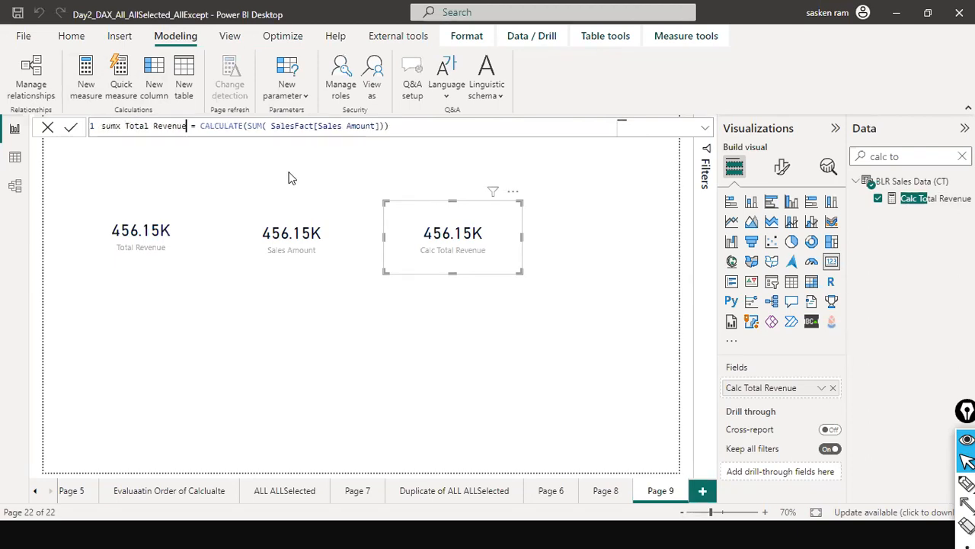
pyautogui.hotkey('ctrl', 'Right')
pyautogui.hotkey('ctrl', 'Right')
pyautogui.hotkey('ctrl', 'Right')
pyautogui.hotkey('ctrl', 'Left')
pyautogui.hotkey('ctrl', 'BackSpace')
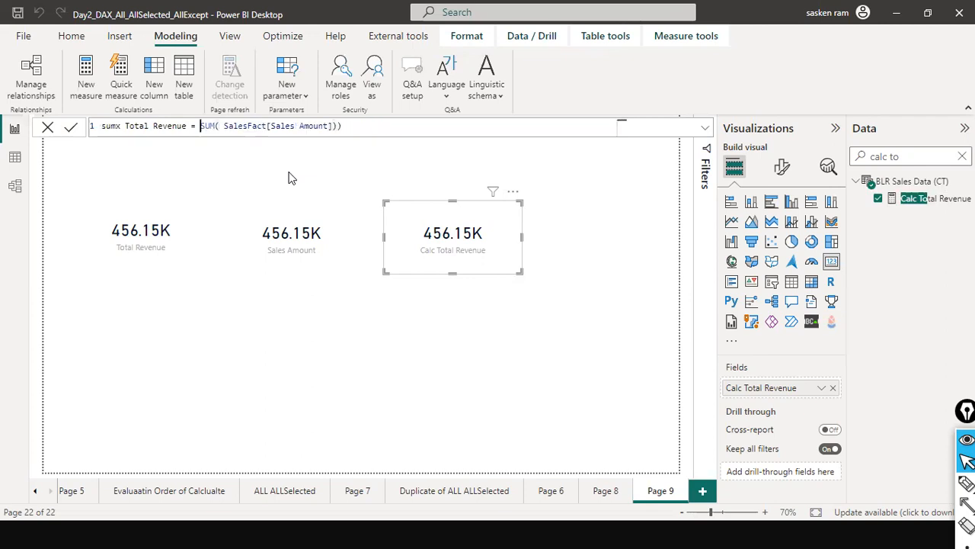
pyautogui.press('End')
pyautogui.press('BackSpace')
# Change the aggregation function in the sumx Total Revenue formula from SUM to SUMX
pyautogui.hotkey('ctrl', 'Left')
pyautogui.hotkey('ctrl', 'Left')
pyautogui.hotkey('ctrl', 'Left')
pyautogui.hotkey('ctrl', 'Left')
pyautogui.hotkey('ctrl', 'Left')
pyautogui.hotkey('ctrl', 'Left')
pyautogui.write('X')
# Insert a FILTER function on the SalesFact table as the table argument of SUMX
pyautogui.press('Right')
pyautogui.press('Right')
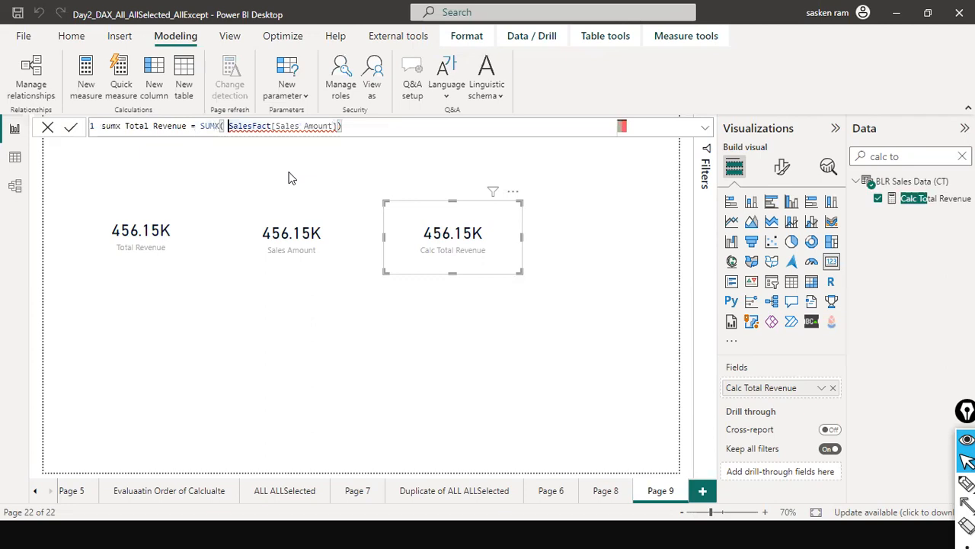
pyautogui.write('FILTER')
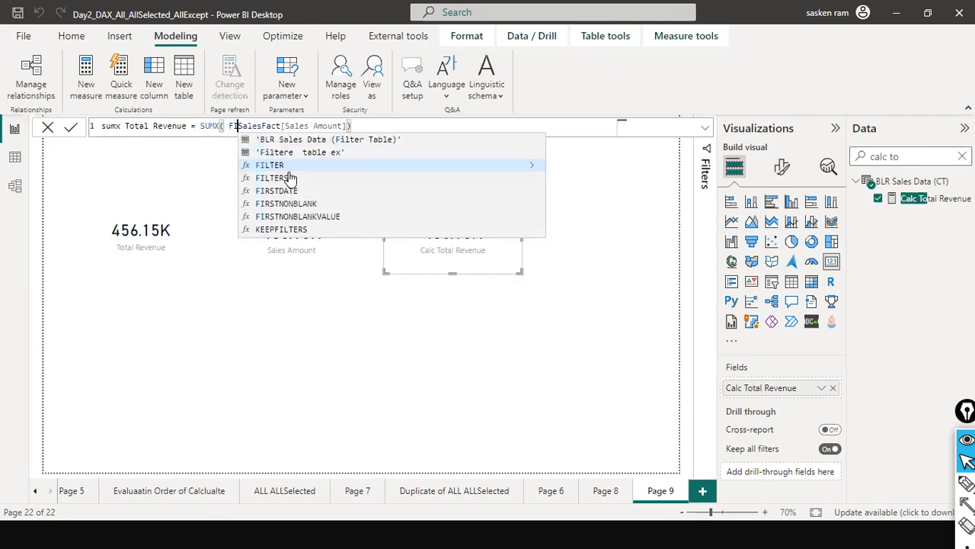
pyautogui.write('(')
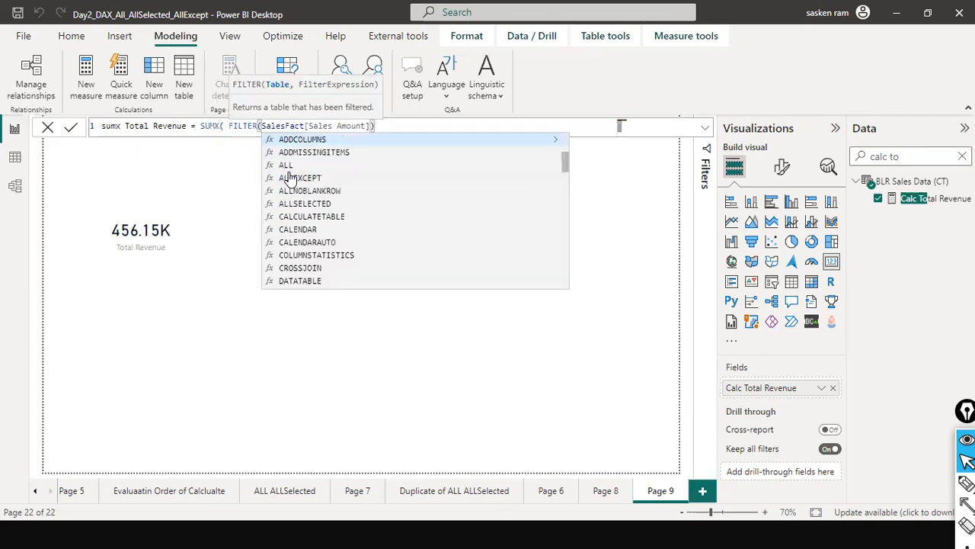
pyautogui.write('sal')
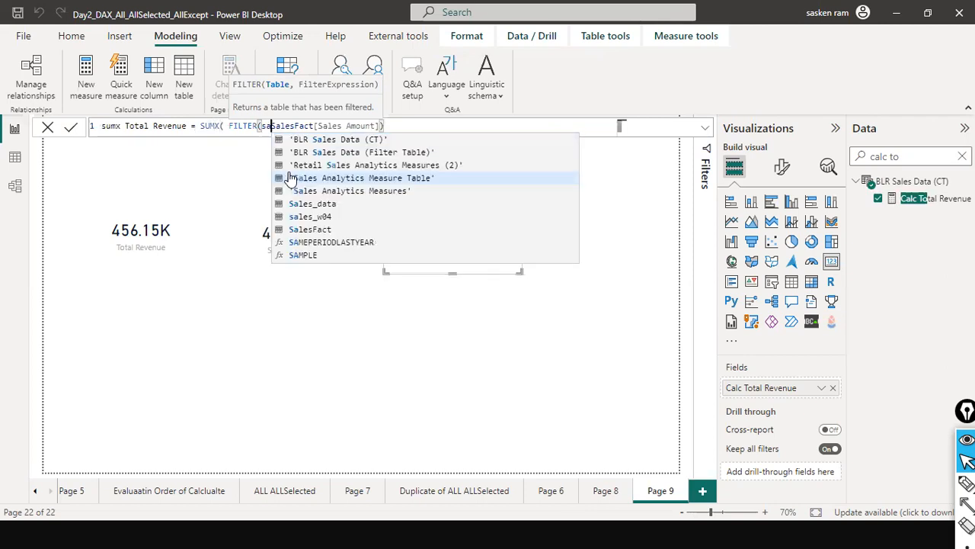
pyautogui.press('Left')
pyautogui.write('esF')
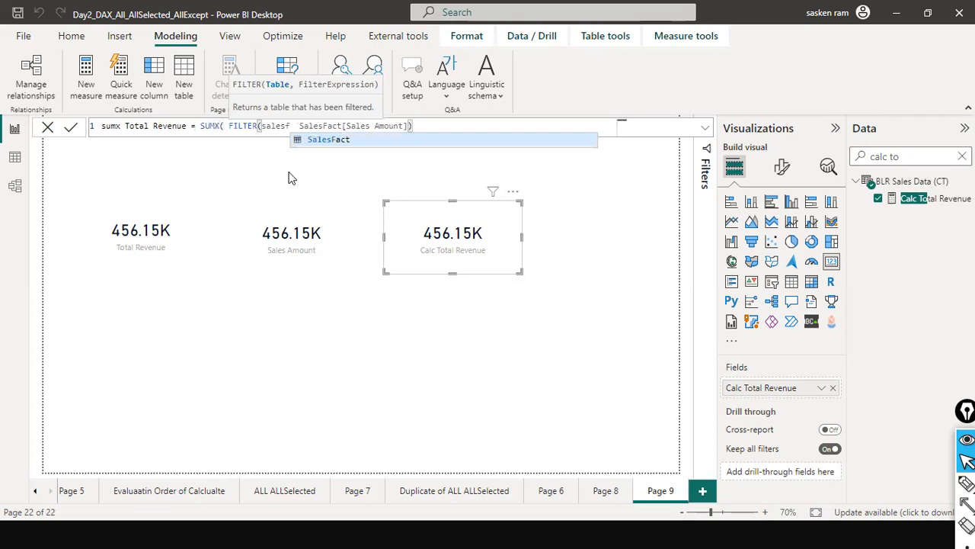
pyautogui.press('Tab')
pyautogui.write(', ')
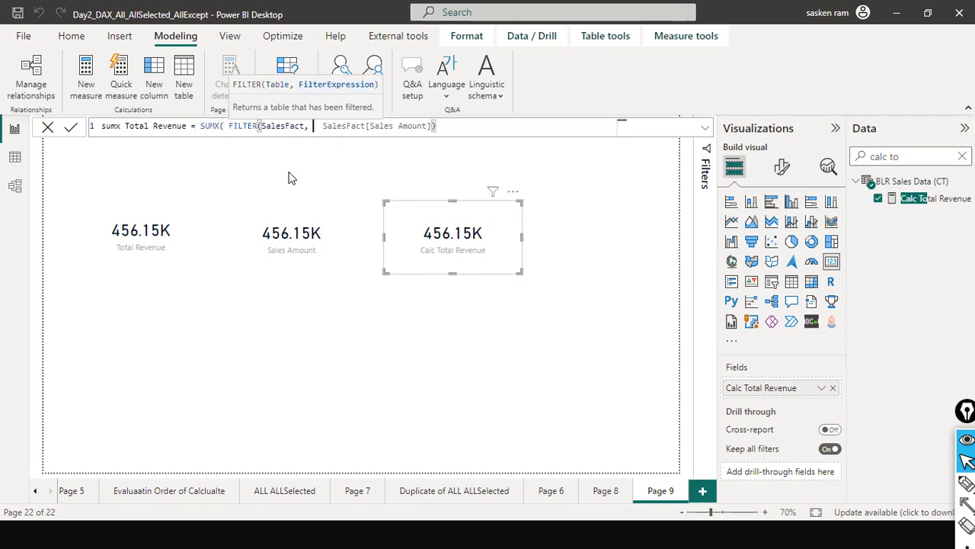
pyautogui.write('loca')
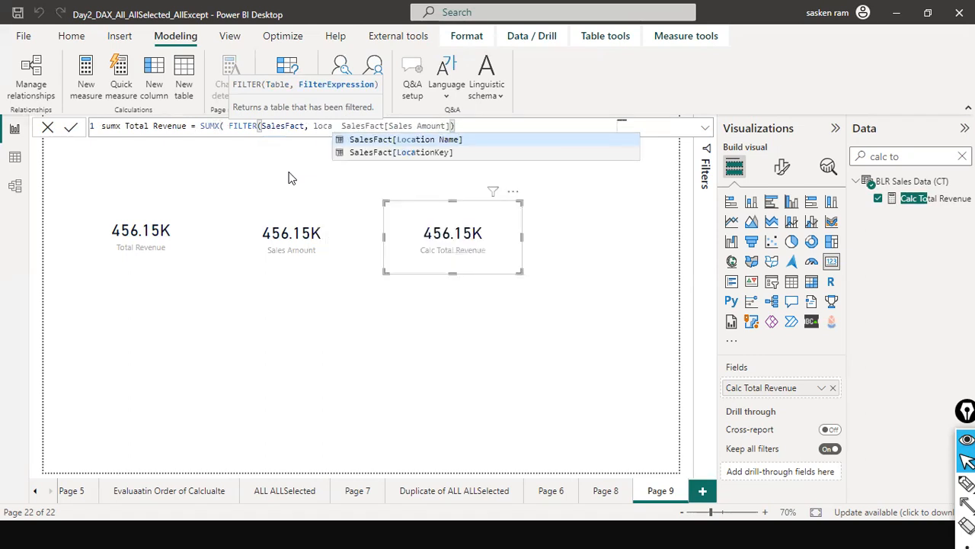
# Complete the filter with SalesFact[Location Name] = "BLR", separate it from the Sales Amount expression, and commit the measure
pyautogui.press('Tab')
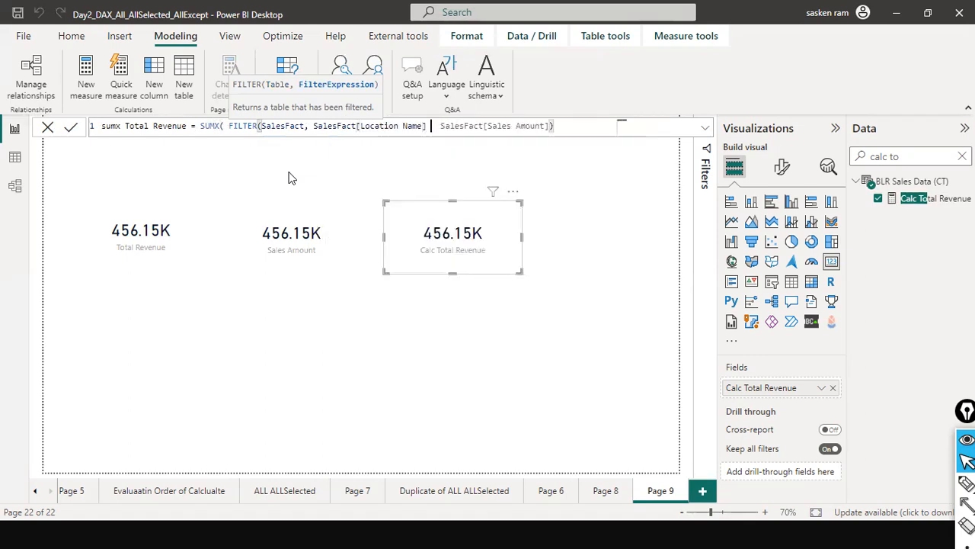
pyautogui.write('= "BLR"),')
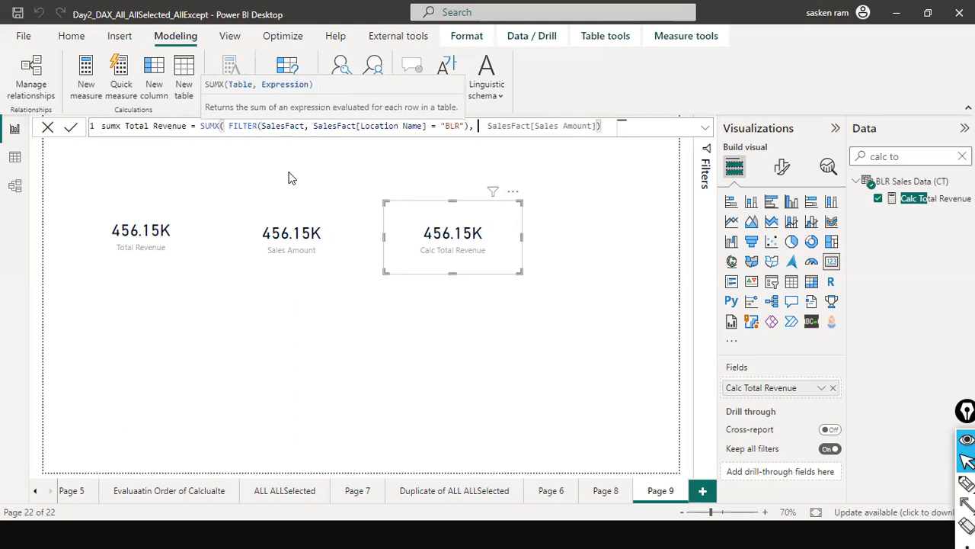
pyautogui.press('Delete')
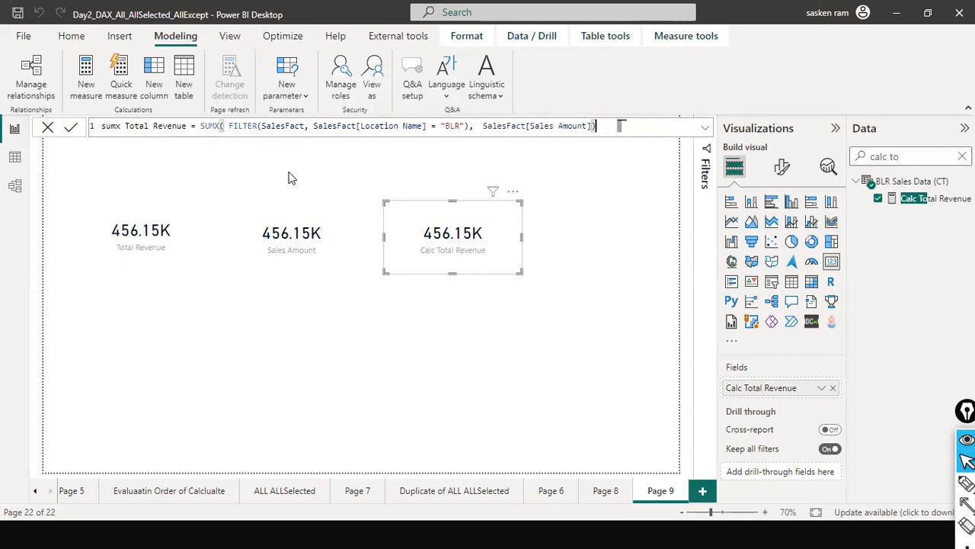
pyautogui.press('Return')
# Place an empty fourth card above and to the right of the Calc Total Revenue card
pyautogui.click(473, 333)
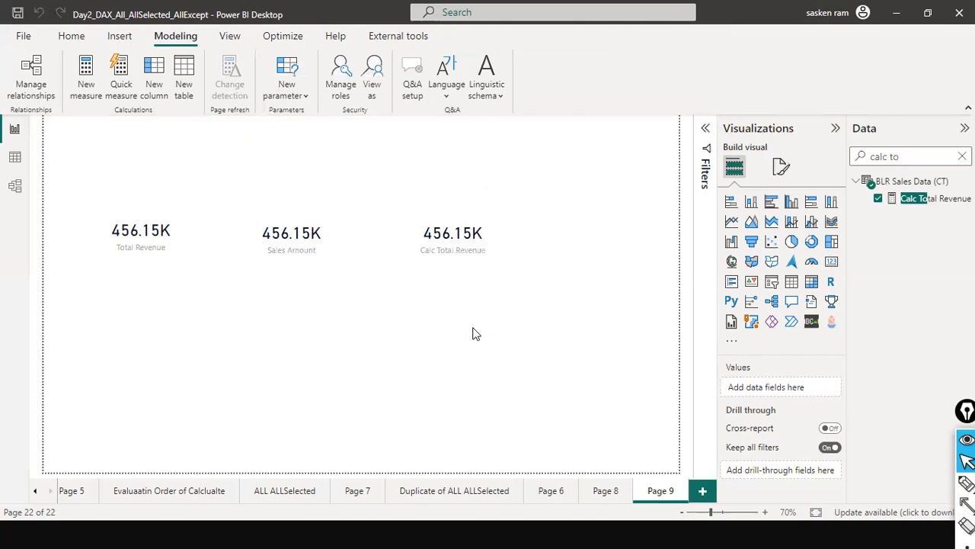
pyautogui.click(831, 261)
pyautogui.moveTo(183, 162); pyautogui.dragTo(627, 173)
pyautogui.moveTo(813, 189); pyautogui.dragTo(597, 163)
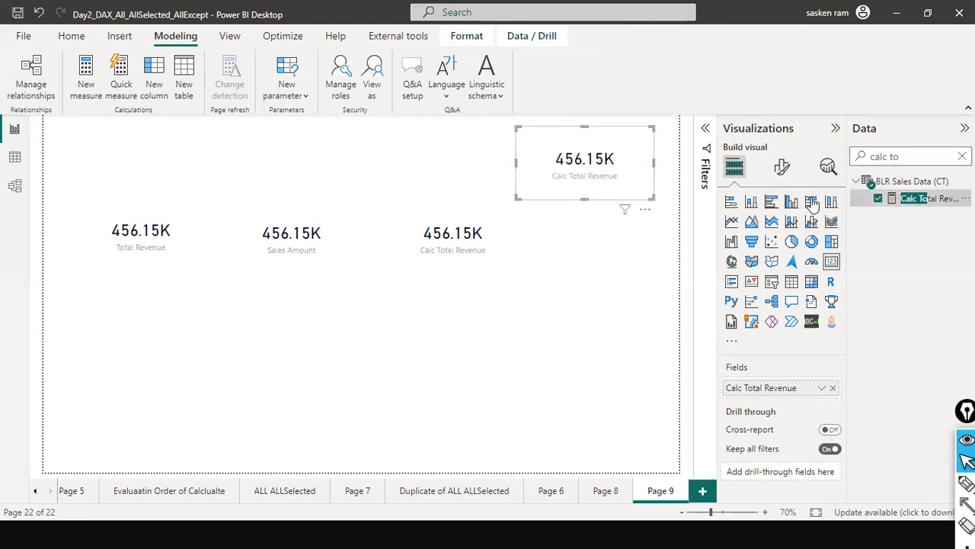
pyautogui.click(876, 199)
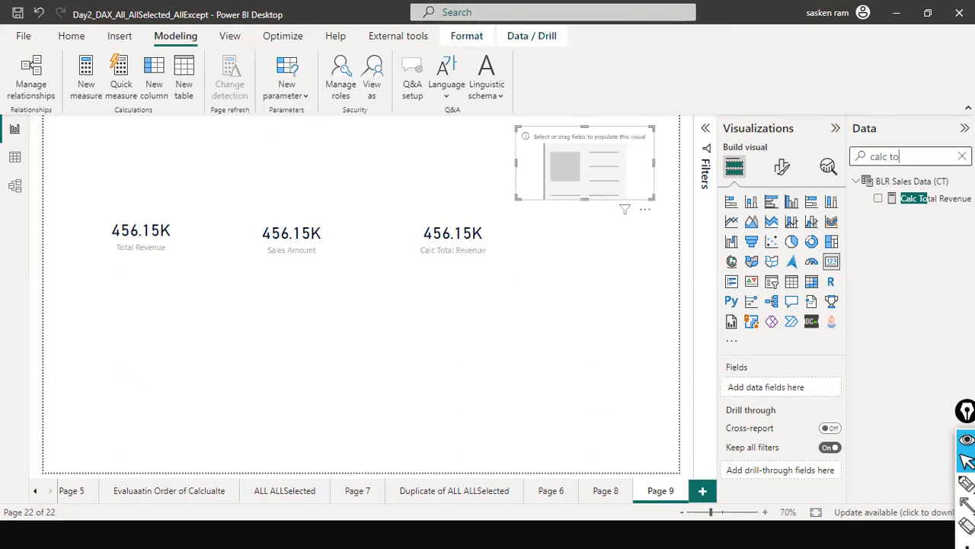
# Populate the empty card with the sumx Total Revenue measure and display that measure's formula
pyautogui.click(961, 156)
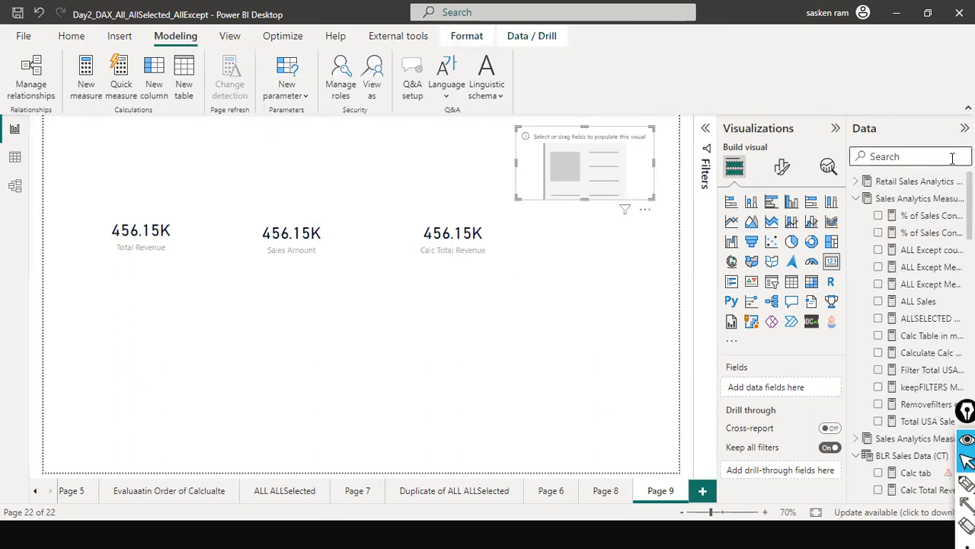
pyautogui.write('sum')
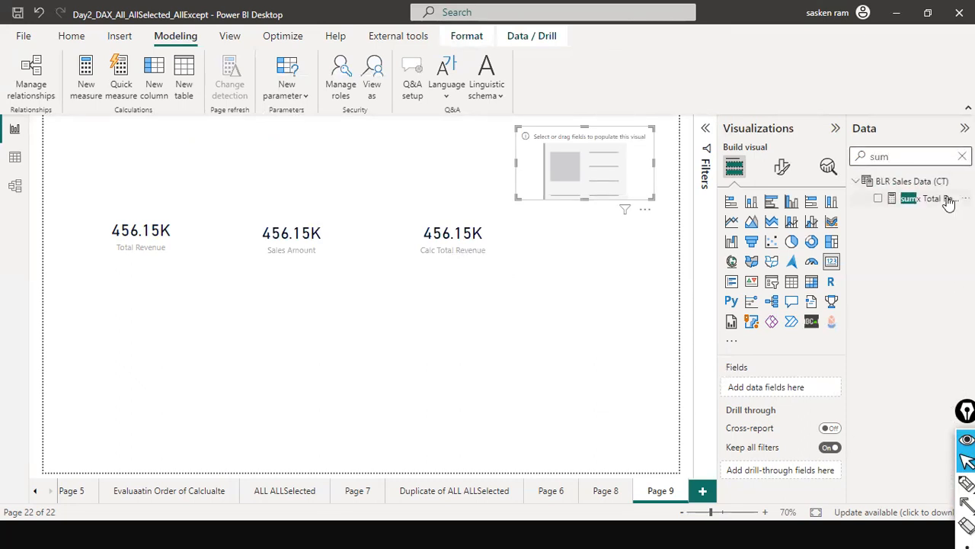
pyautogui.moveTo(648, 193); pyautogui.dragTo(604, 175)
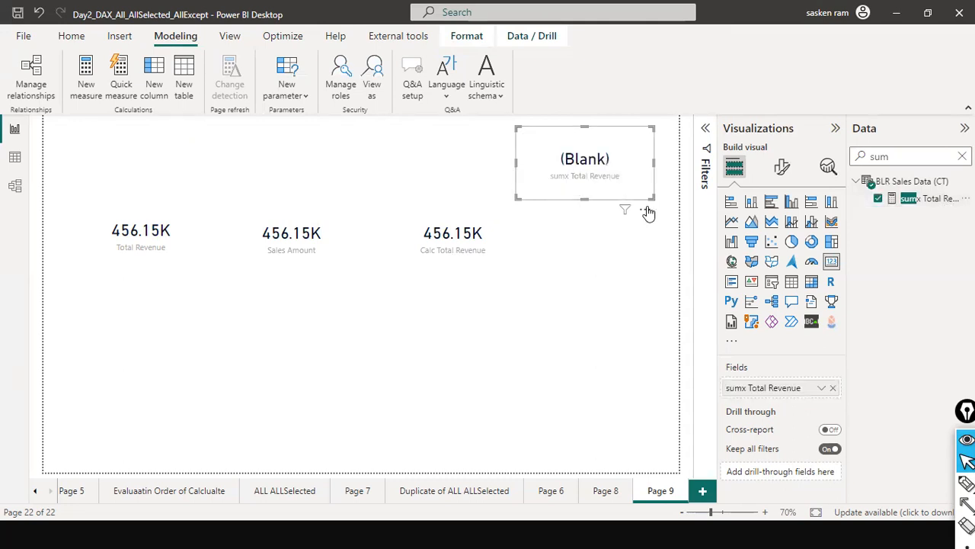
pyautogui.click(914, 201)
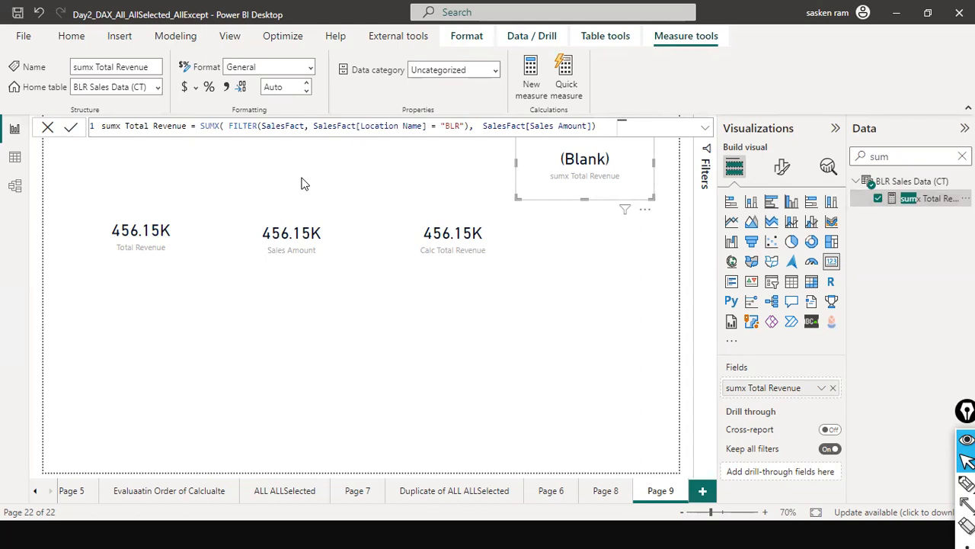
# Reduce the sumx Total Revenue measure to SUMX(SalesFact, SalesFact[Sales Amount]), and move its card down into the row beside Calc Total Revenue
pyautogui.doubleClick(449, 126)
pyautogui.moveTo(229, 127); pyautogui.dragTo(259, 131)
pyautogui.press('BackSpace')
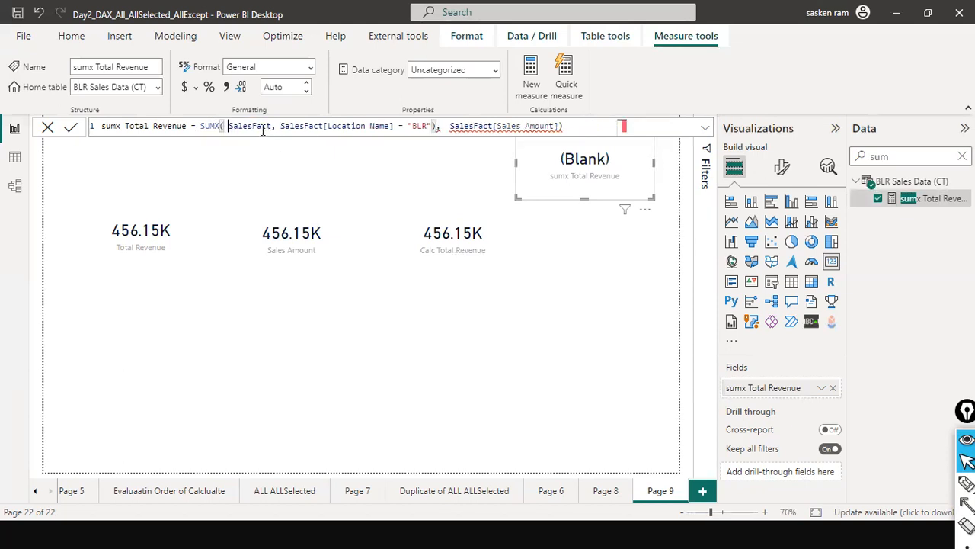
pyautogui.moveTo(271, 128); pyautogui.dragTo(436, 128)
pyautogui.press('BackSpace')
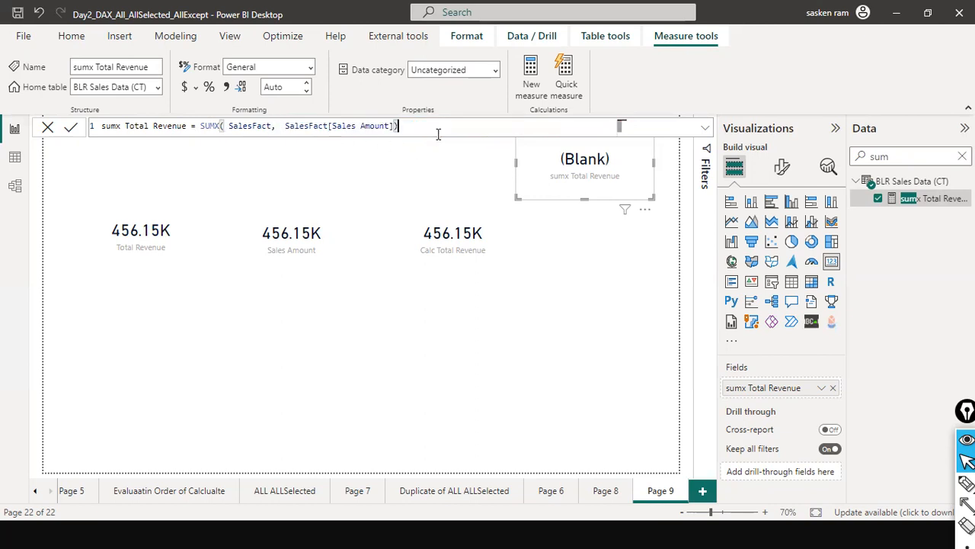
pyautogui.press('Return')
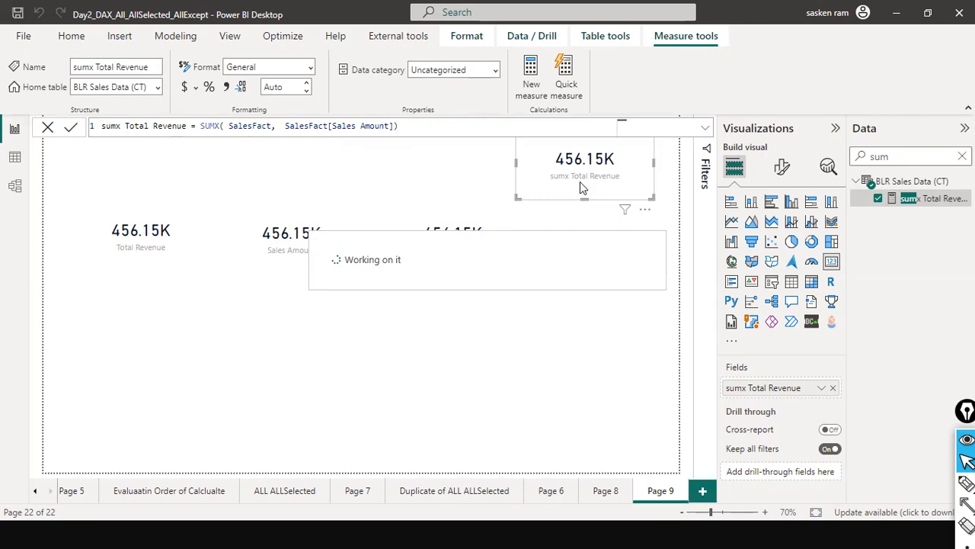
pyautogui.moveTo(531, 197); pyautogui.dragTo(544, 249)
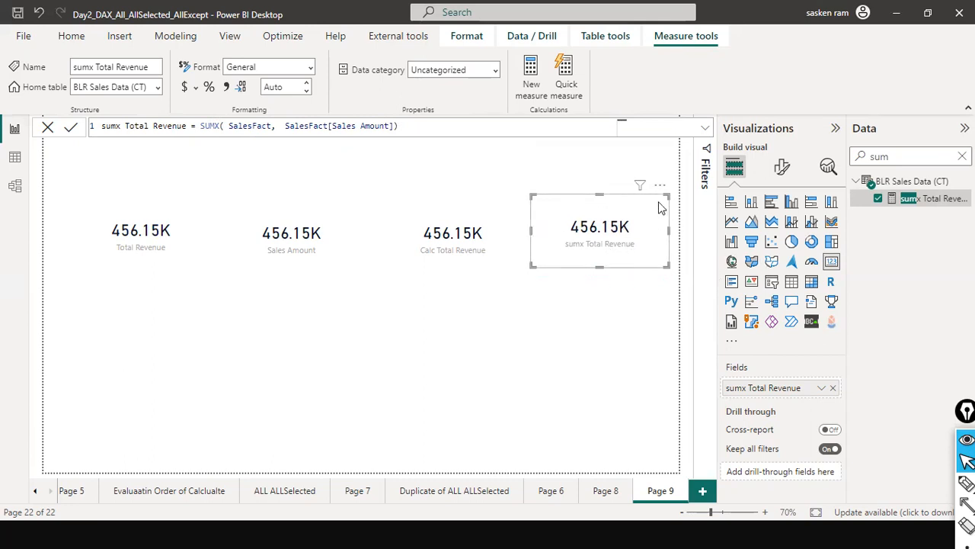
# Add a slicer above the Total Revenue card and populate it with the Category field from DimCategory
pyautogui.click(416, 160)
pyautogui.click(771, 283)
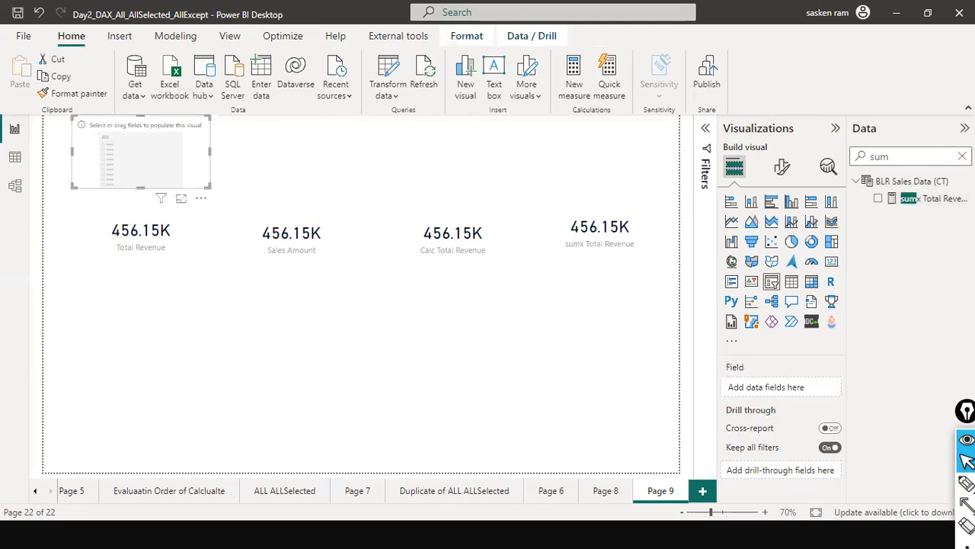
pyautogui.click(961, 156)
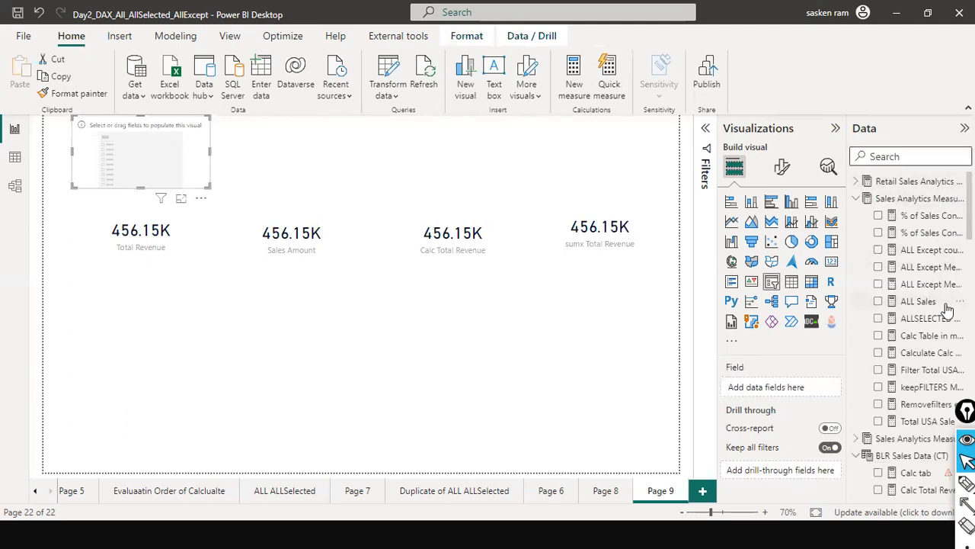
pyautogui.scroll(-5, 945, 328)
pyautogui.scroll(-15, 944, 332)
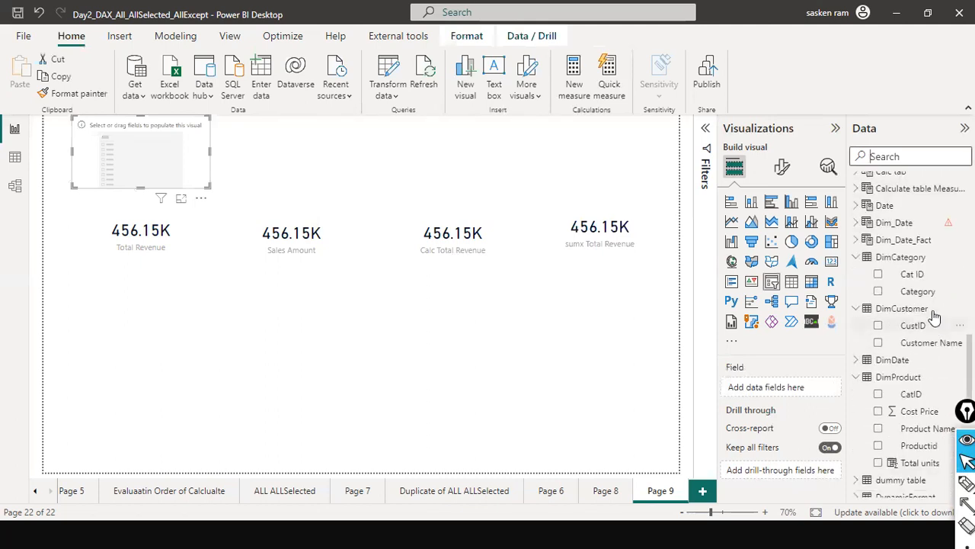
pyautogui.moveTo(918, 291); pyautogui.dragTo(168, 167)
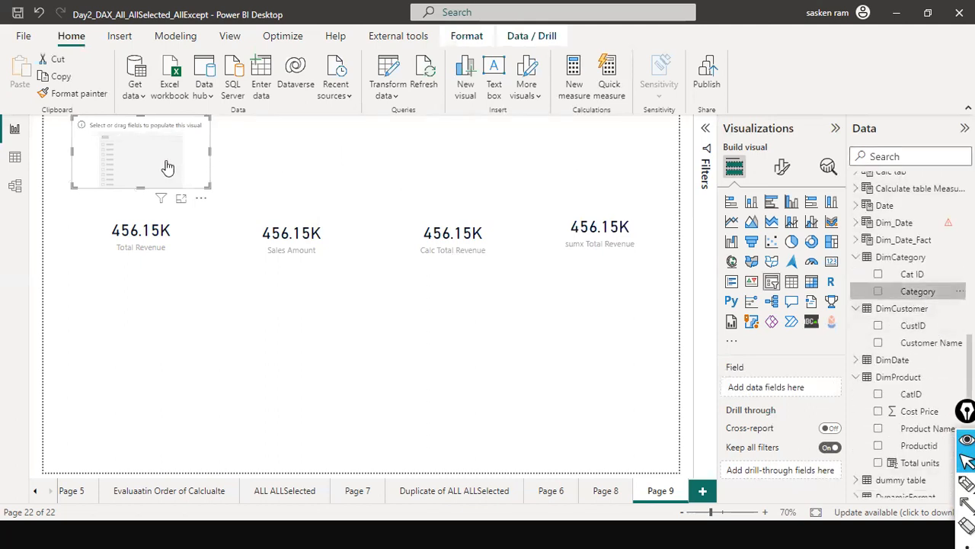
# Compare the four cards with the Category slicer set to Dairy and to Personal Care, and clear the slicer selection
pyautogui.click(83, 142)
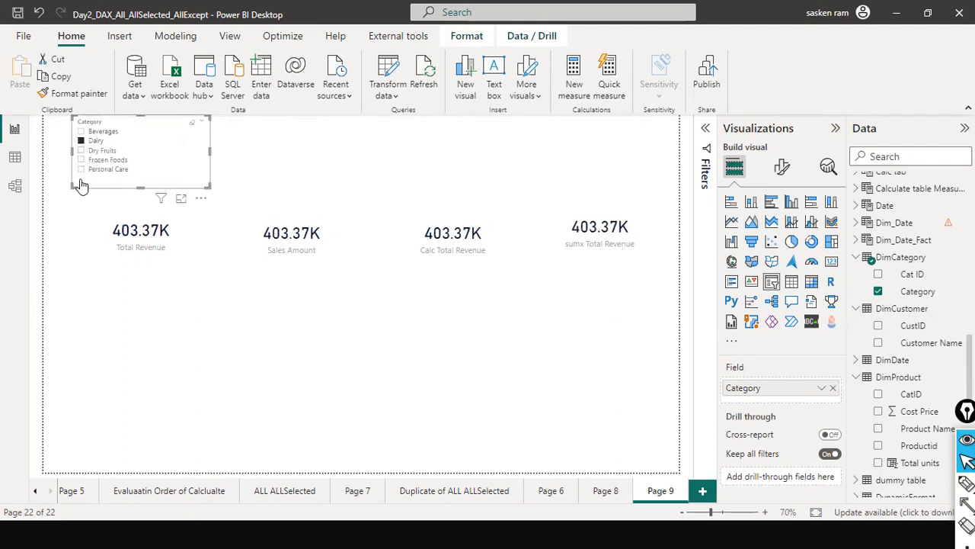
pyautogui.click(83, 171)
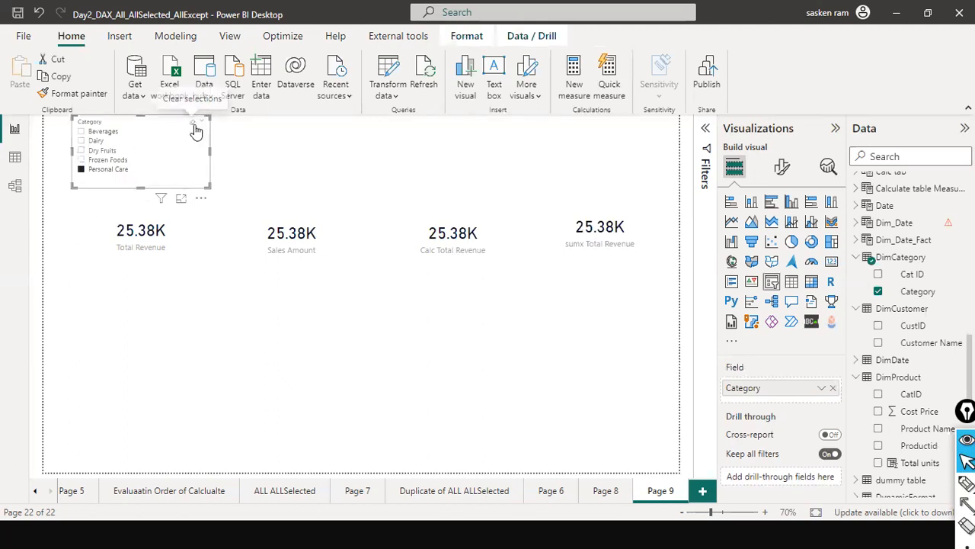
pyautogui.click(194, 126)
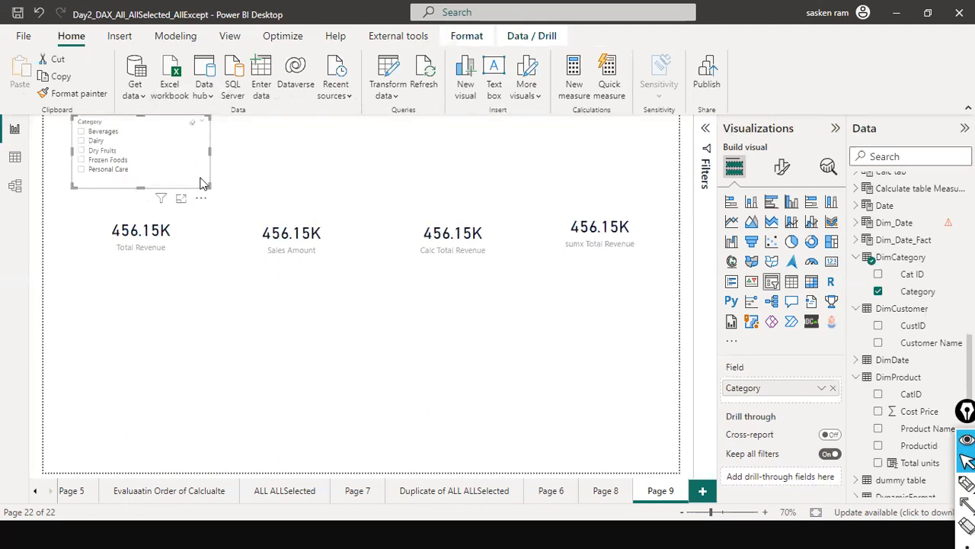
pyautogui.click(195, 306)
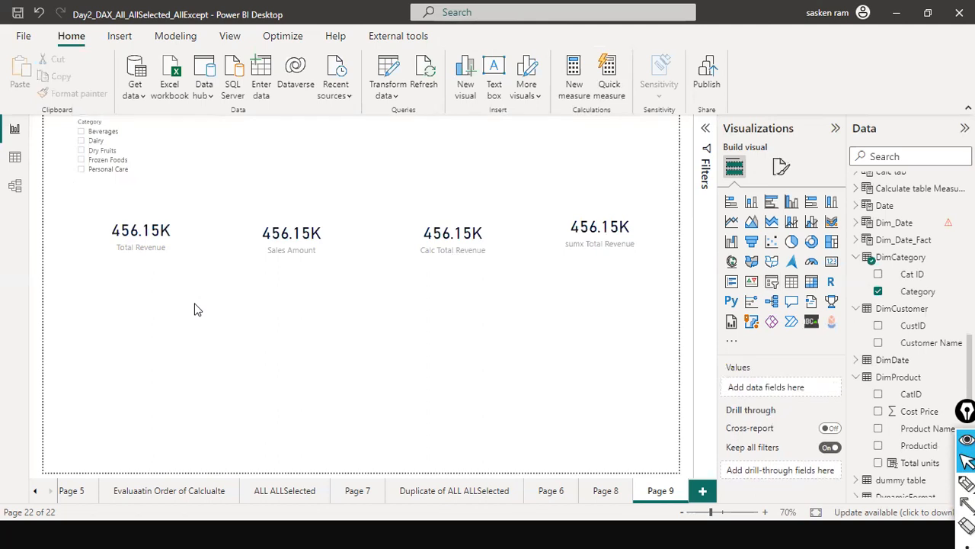
pyautogui.click(138, 181)
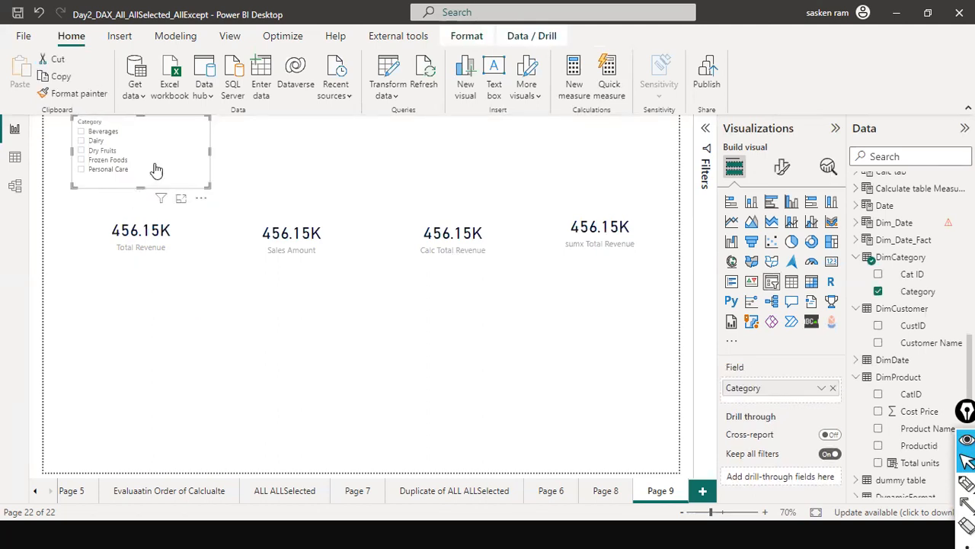
pyautogui.click(194, 309)
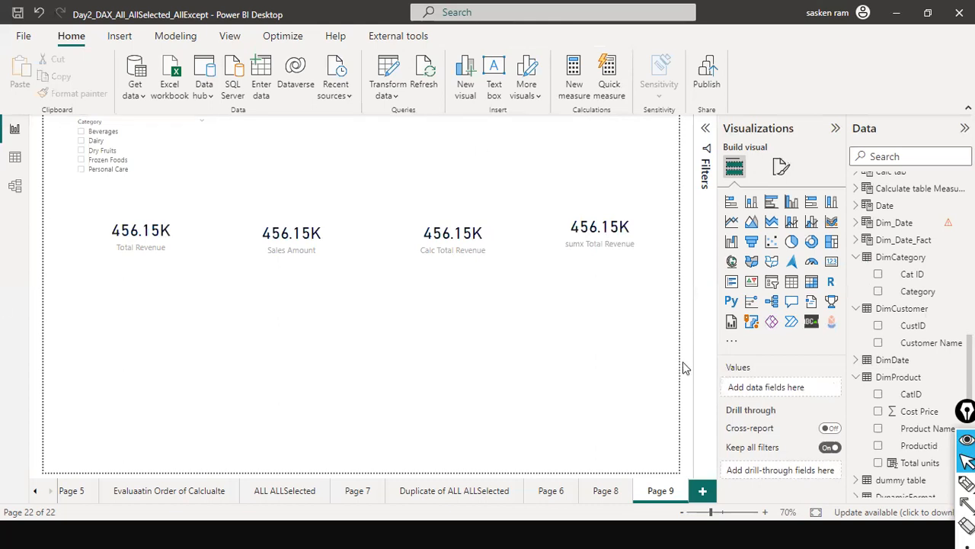
# Align the sumx Total Revenue card with the other cards, and copy the full formula of the Calc Total Revenue measure without changing it
pyautogui.click(629, 239)
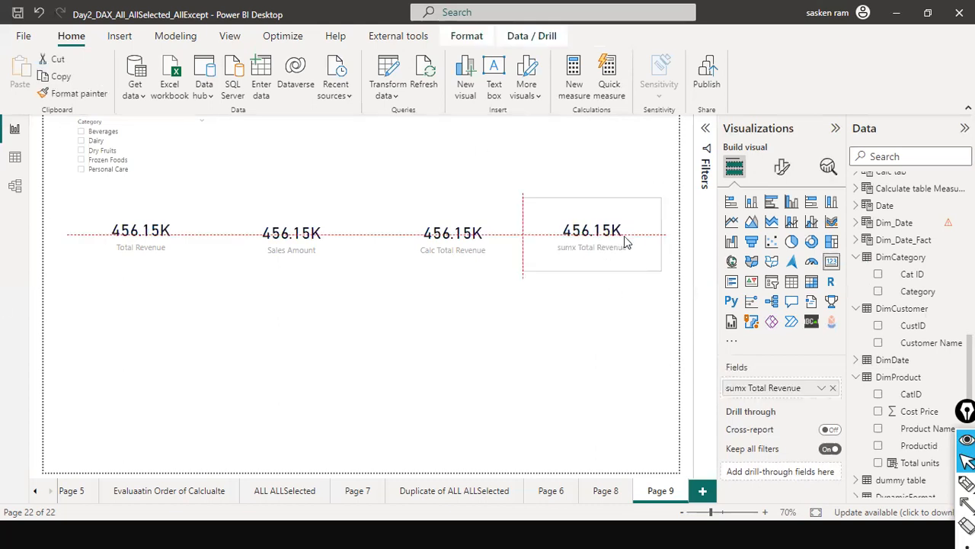
pyautogui.click(483, 243)
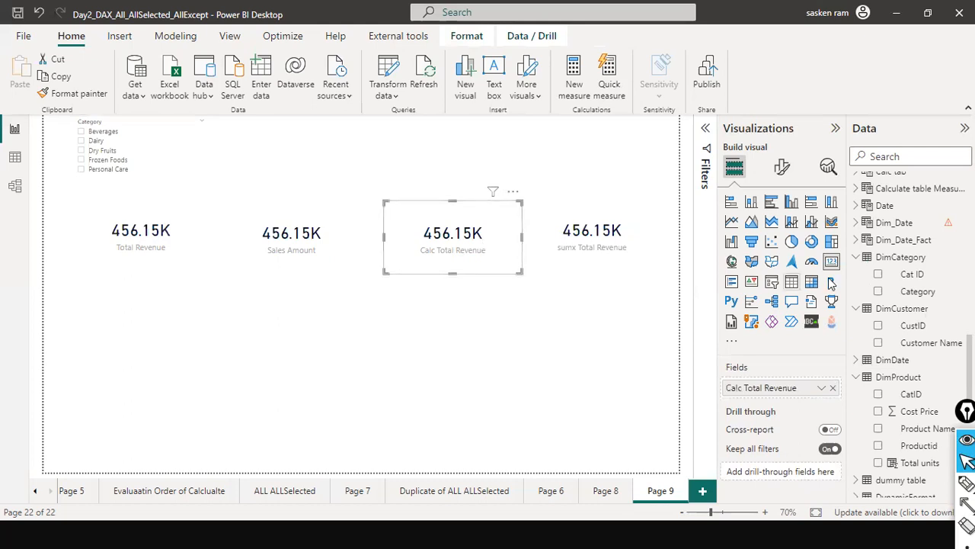
pyautogui.scroll(-5, 916, 304)
pyautogui.scroll(-3, 916, 304)
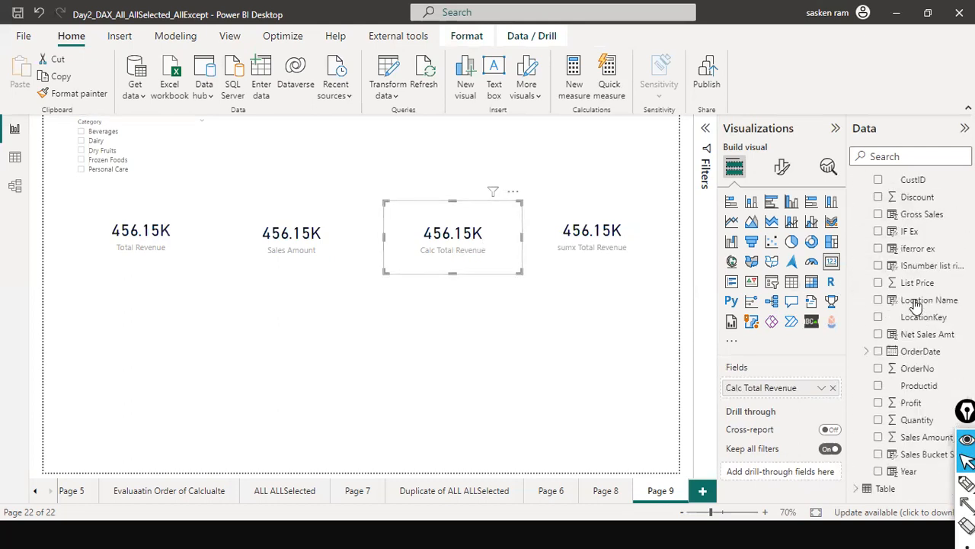
pyautogui.scroll(3, 917, 304)
pyautogui.scroll(5, 916, 304)
pyautogui.scroll(-15, 916, 320)
pyautogui.scroll(2, 914, 388)
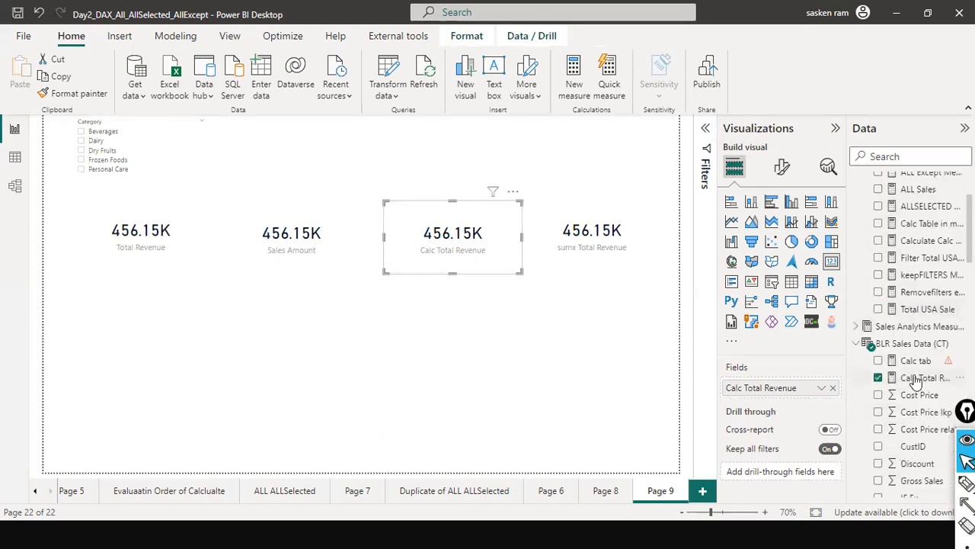
pyautogui.click(920, 378)
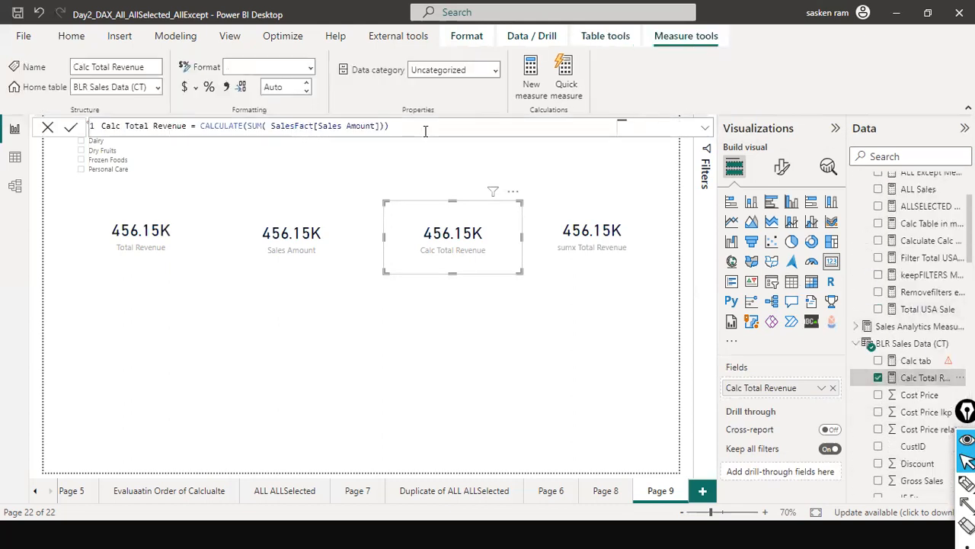
pyautogui.hotkey('ctrl', 'a')
pyautogui.hotkey('ctrl', 'c')
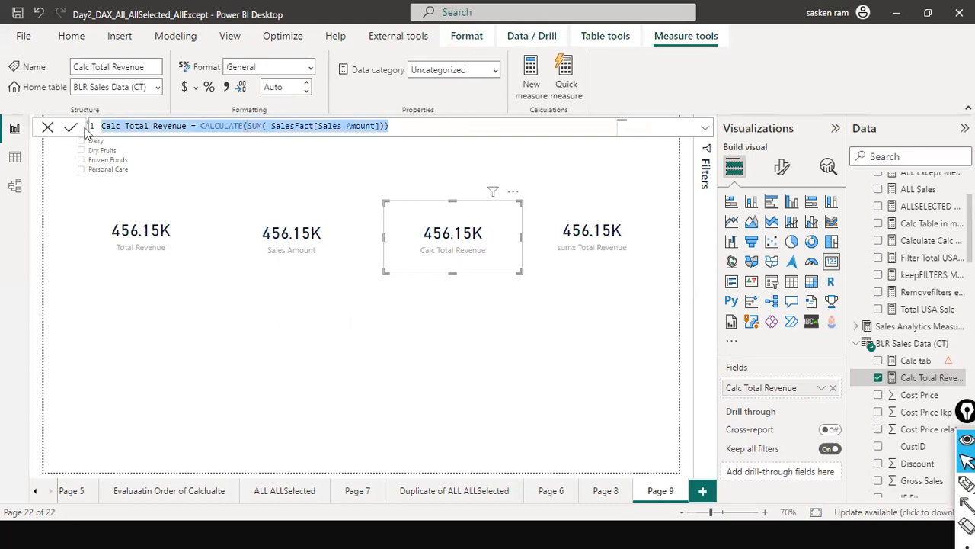
pyautogui.click(47, 128)
pyautogui.click(176, 187)
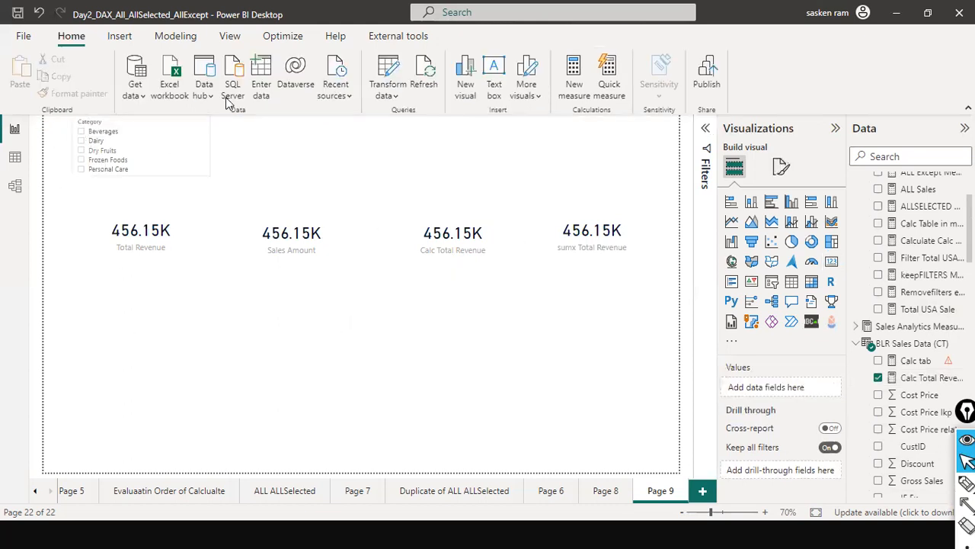
# Create a new measure from the copied CALCULATE formula and name it Dairy Total Revenue
pyautogui.click(184, 36)
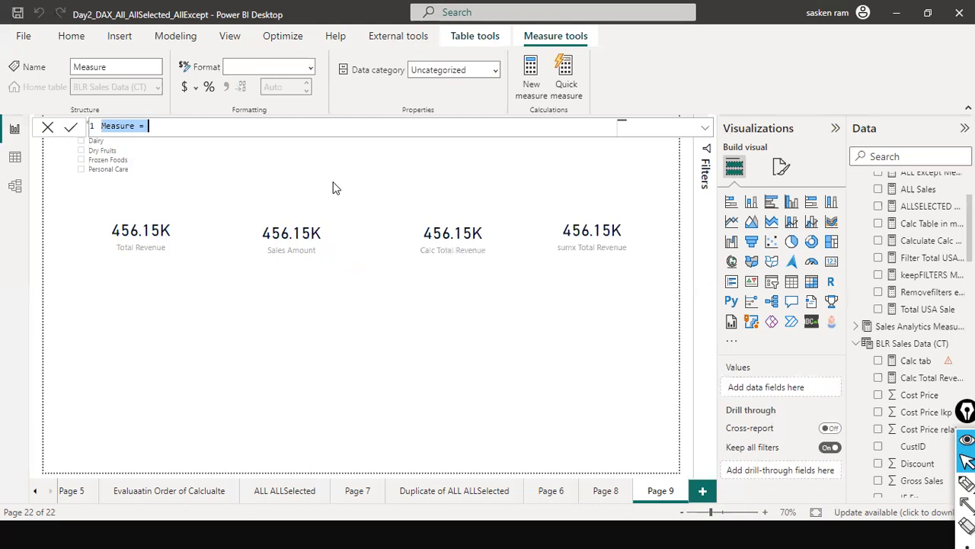
pyautogui.hotkey('ctrl', 'v')
pyautogui.press('Home')
pyautogui.hotkey('ctrl', 'shift', 'Right')
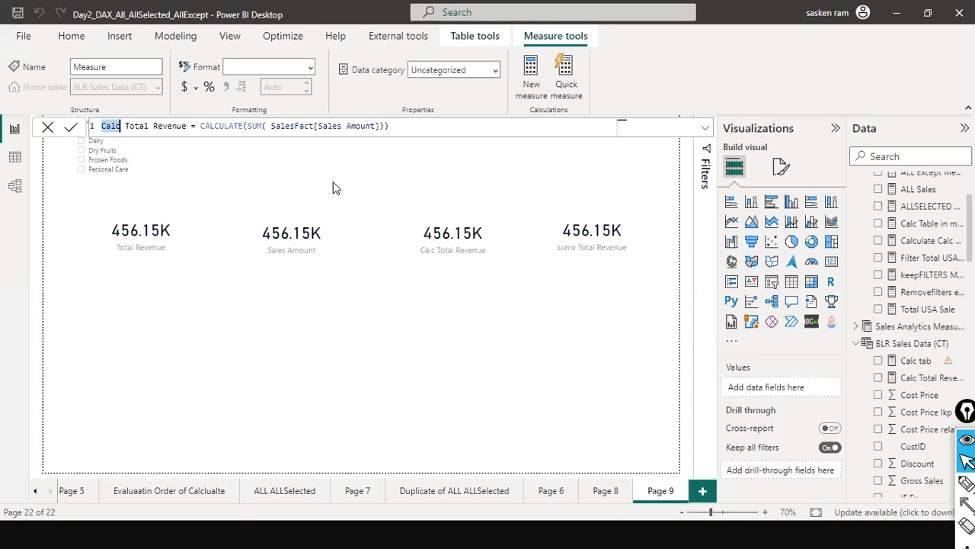
pyautogui.write('Dairy')
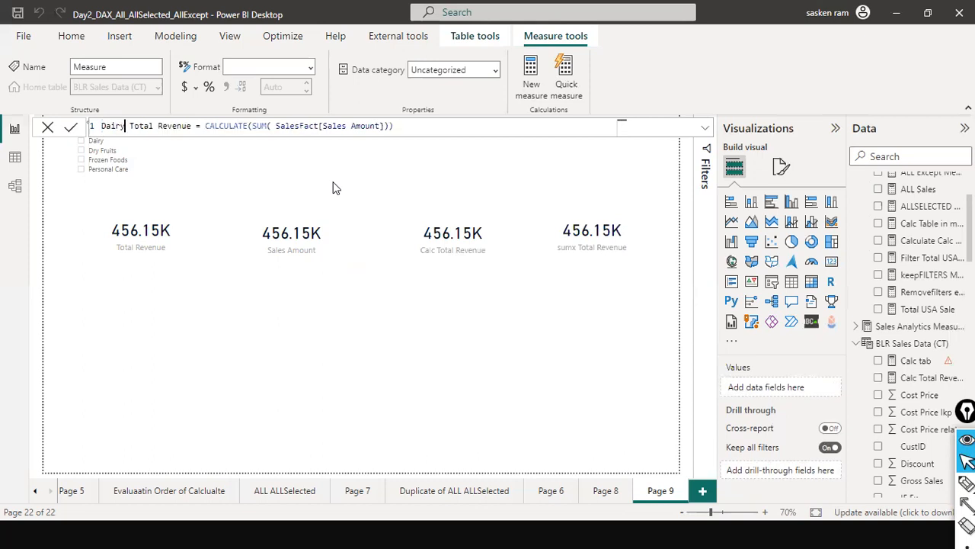
# Add DimCategory[Category] as the filter argument after the SUM expression in CALCULATE
pyautogui.press('End')
pyautogui.write(', ')
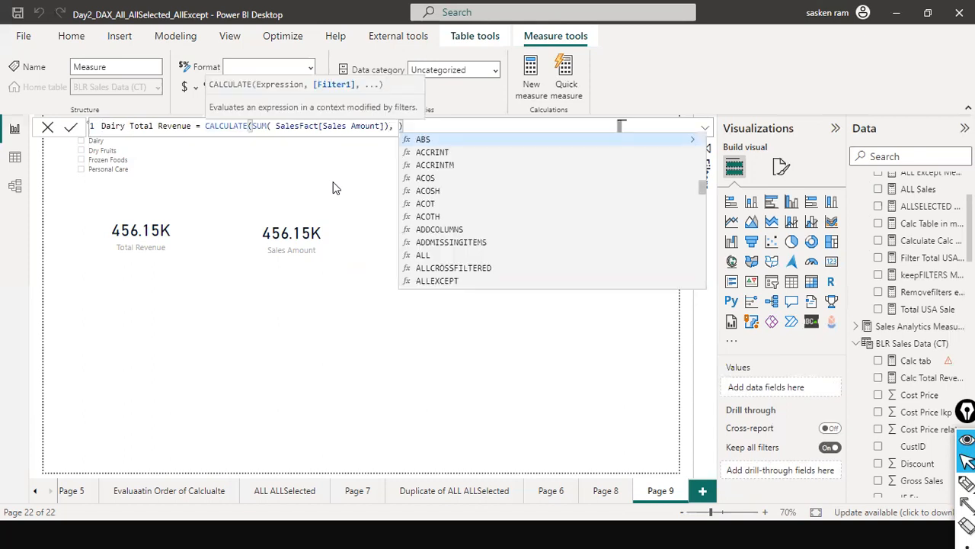
pyautogui.write('catego')
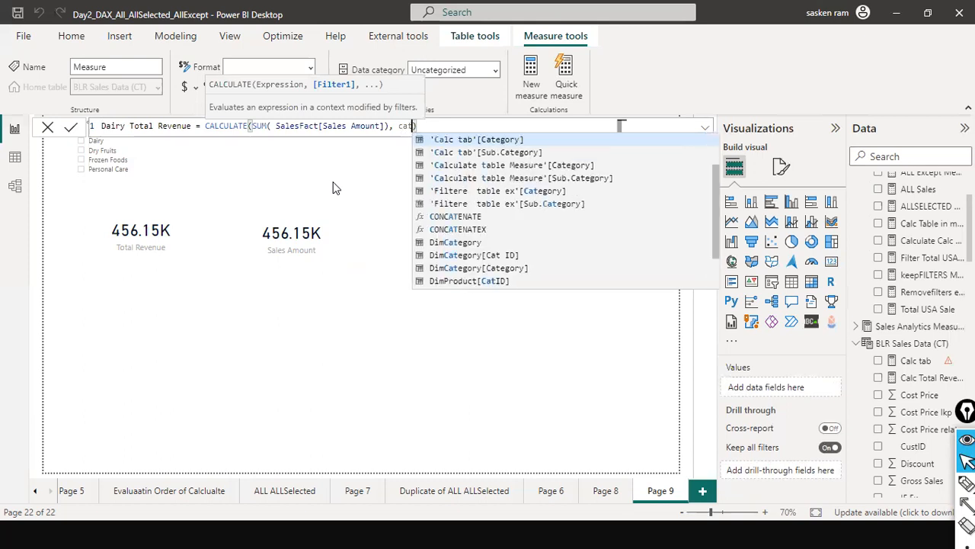
pyautogui.press('Escape')
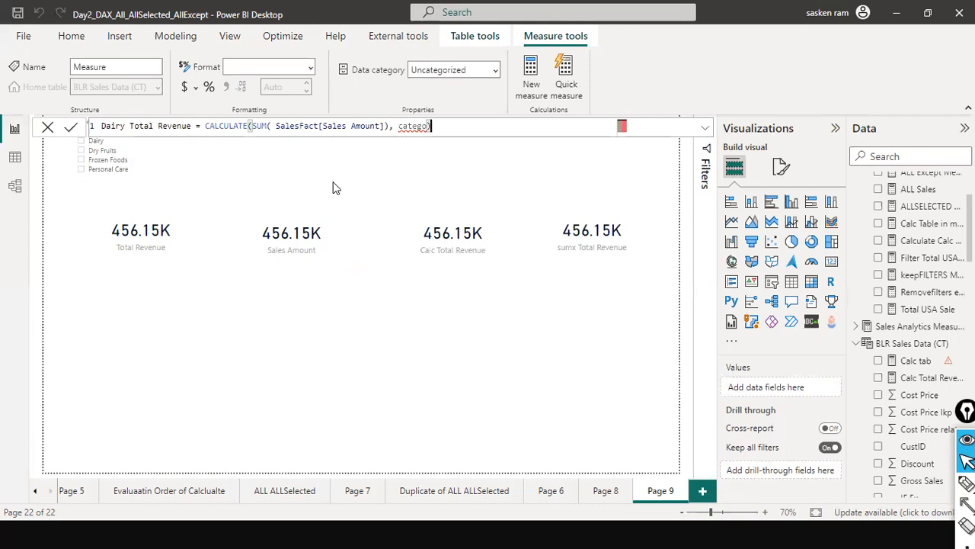
pyautogui.press('BackSpace')
pyautogui.press('BackSpace')
pyautogui.press('BackSpace')
pyautogui.press('BackSpace')
pyautogui.press('BackSpace')
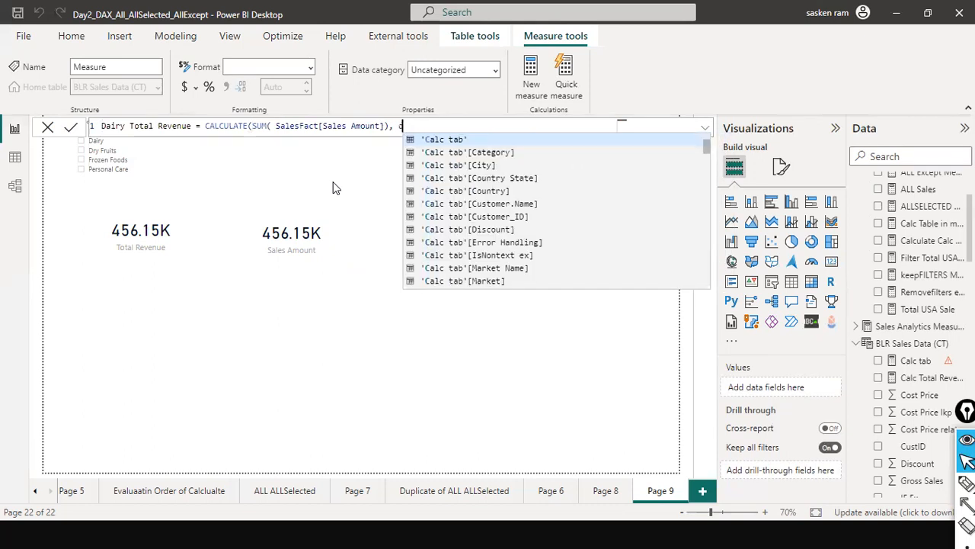
pyautogui.write('ategor')
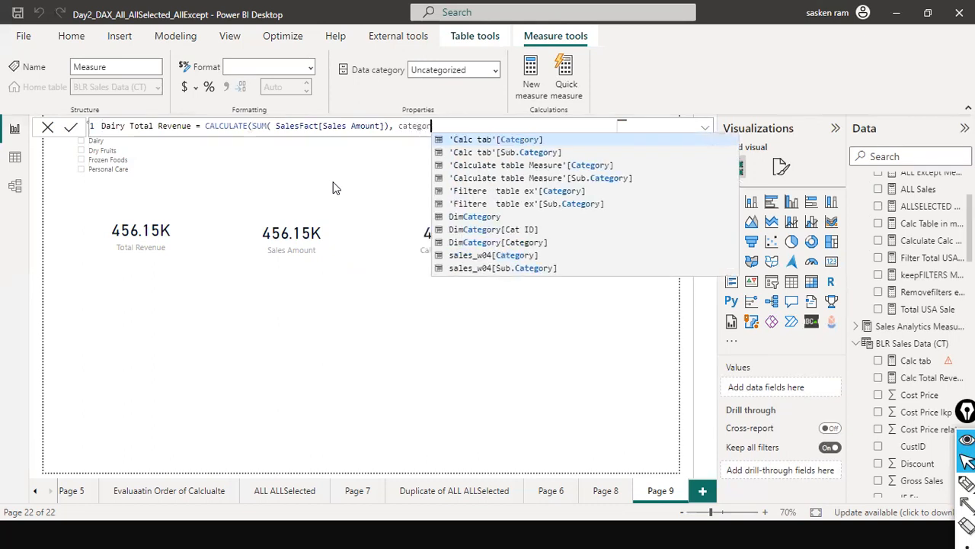
pyautogui.press('Down')
pyautogui.press('Down')
pyautogui.press('Down')
pyautogui.press('Down')
pyautogui.press('Down')
pyautogui.press('Down')
pyautogui.press('Down')
pyautogui.press('Down')
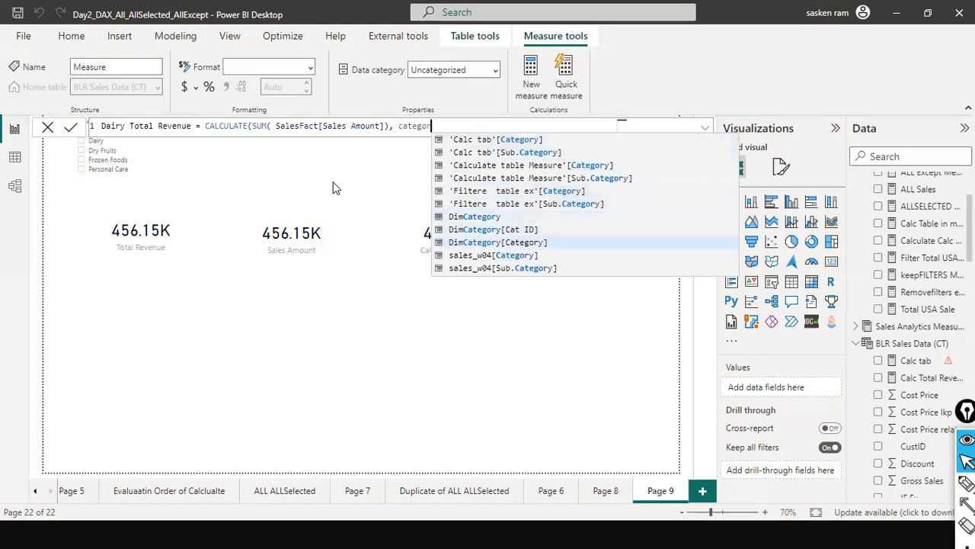
pyautogui.press('Tab')
# Complete the filter condition so the category equals "Dairy", and commit the Dairy Total Revenue measure
pyautogui.write('= ')
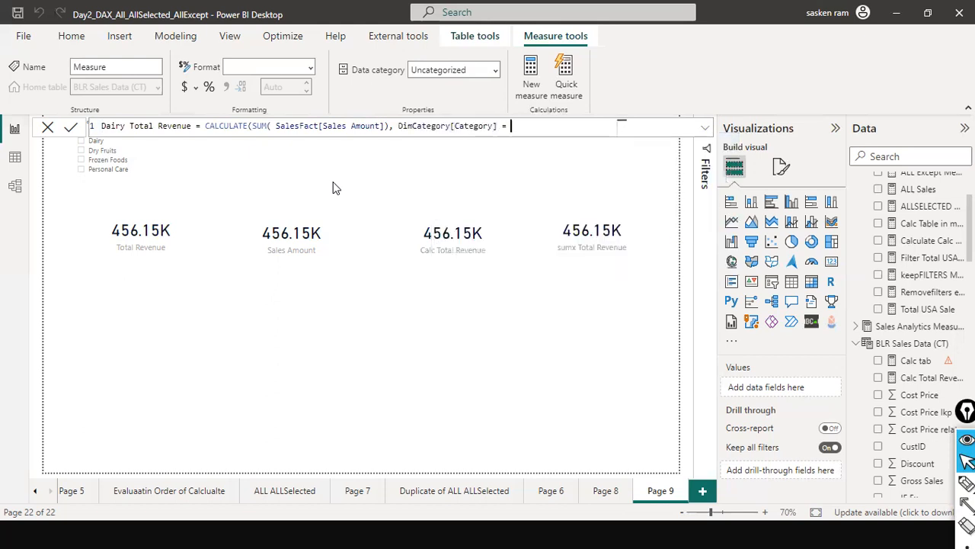
pyautogui.write('"Dari')
pyautogui.press('BackSpace')
pyautogui.press('BackSpace')
pyautogui.write('iry')
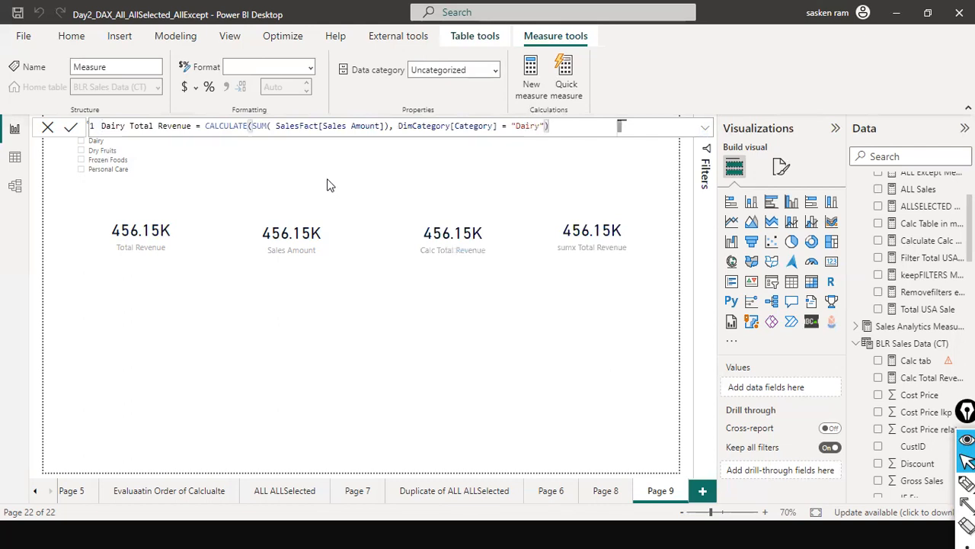
pyautogui.press('Return')
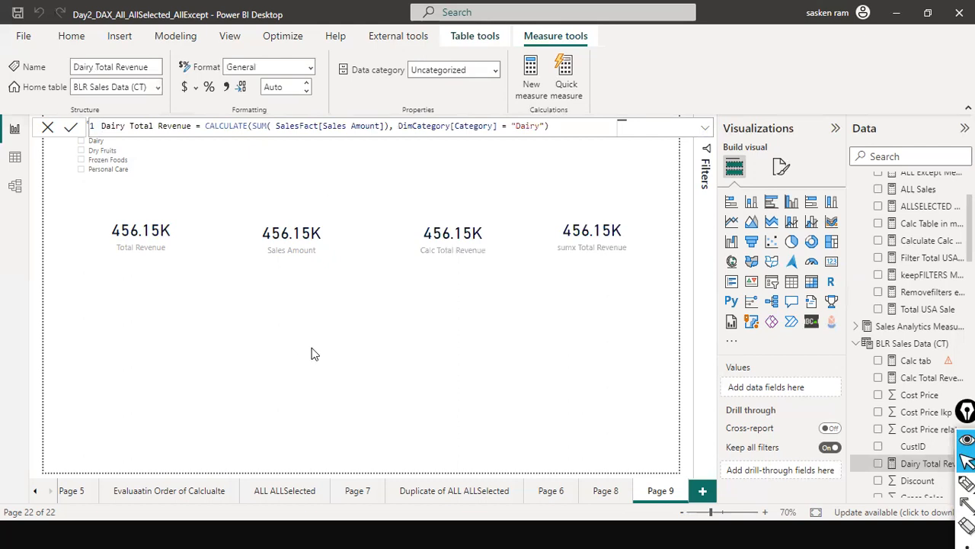
# Insert an empty table visual and place it below the Total Revenue card
pyautogui.click(254, 263)
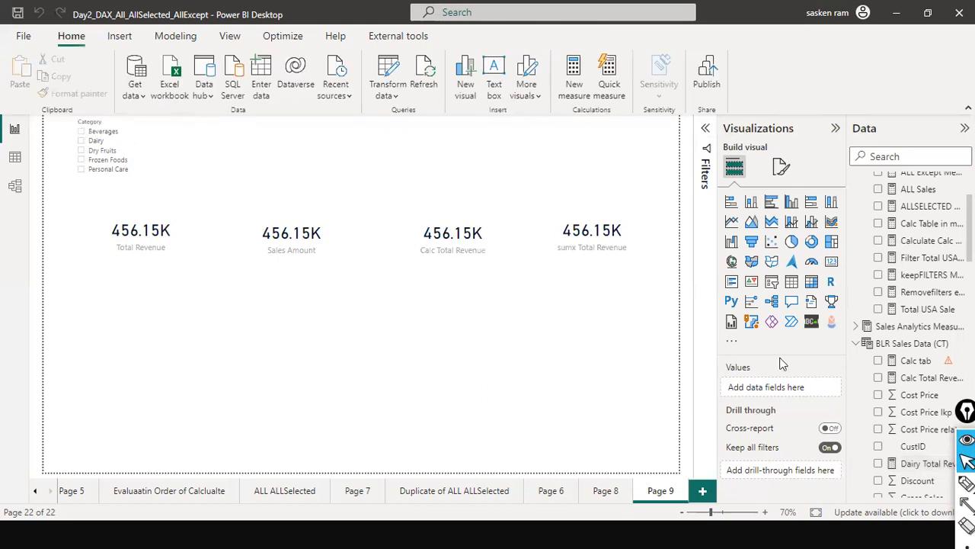
pyautogui.click(793, 288)
pyautogui.moveTo(290, 171); pyautogui.dragTo(183, 349)
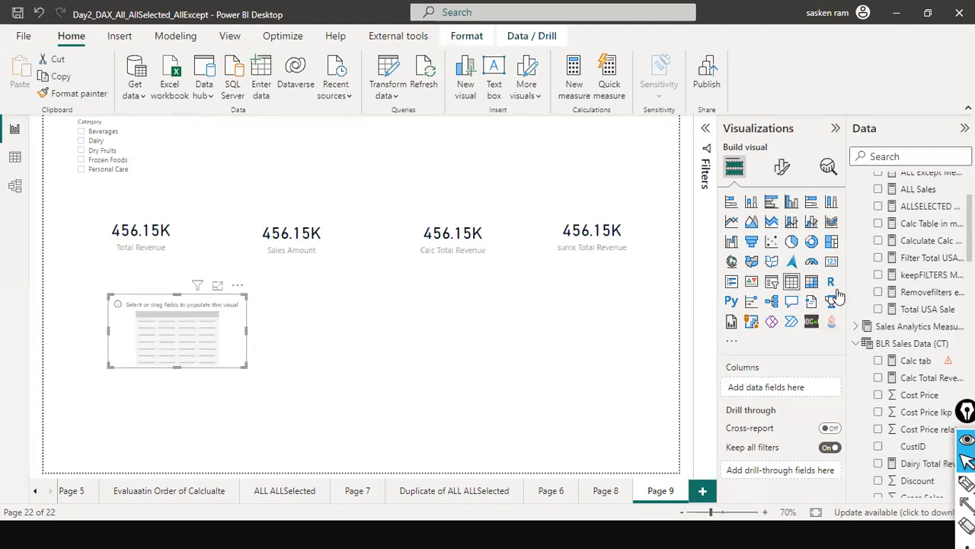
# Convert the empty table visual to a matrix and add the DimCategory Category field as its rows
pyautogui.click(812, 282)
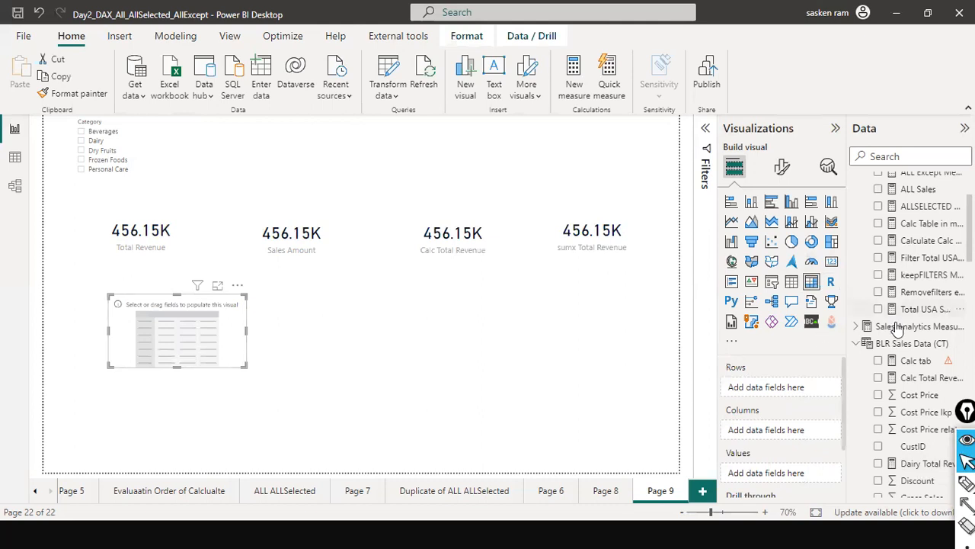
pyautogui.scroll(2, 897, 327)
pyautogui.scroll(-5, 893, 352)
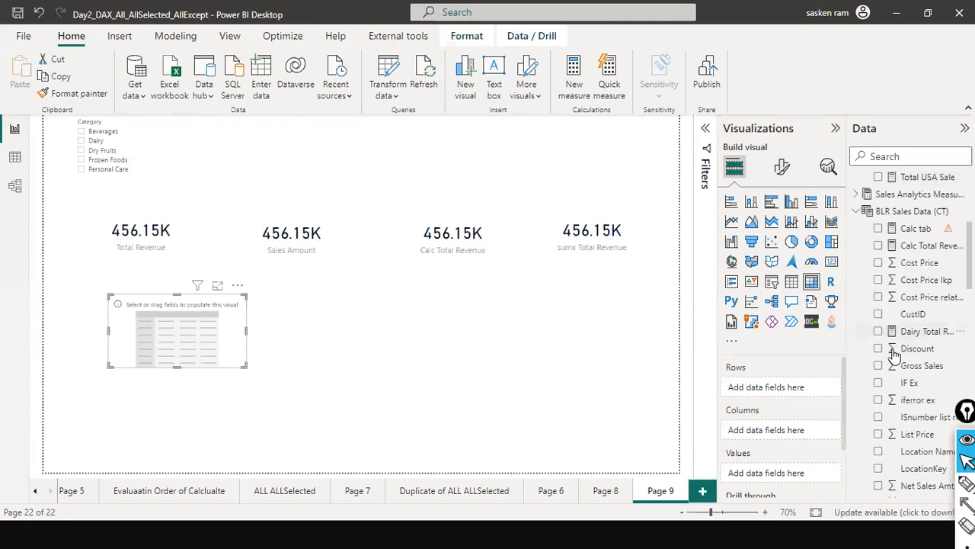
pyautogui.scroll(-5, 893, 352)
pyautogui.scroll(-8, 893, 356)
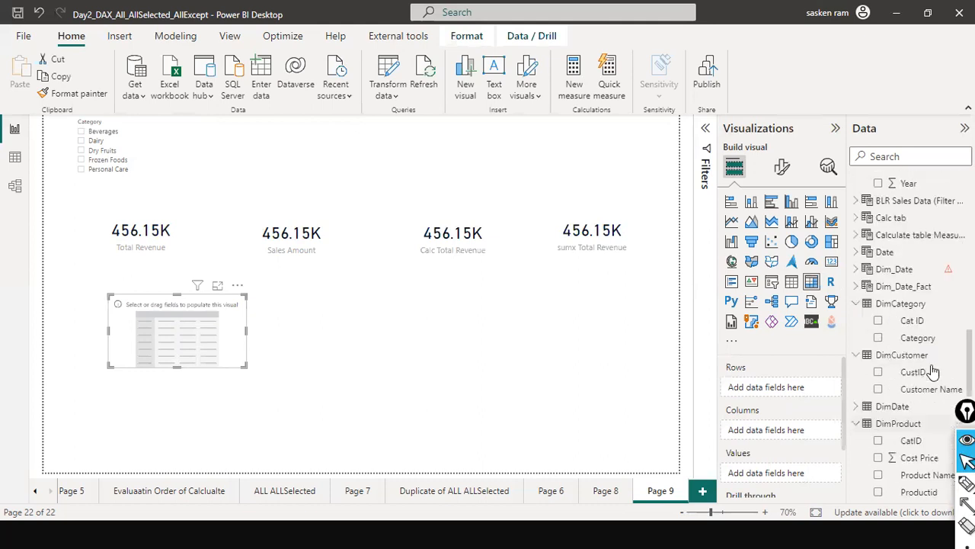
pyautogui.scroll(1, 893, 356)
pyautogui.moveTo(335, 327); pyautogui.dragTo(194, 339)
pyautogui.scroll(-3, 891, 423)
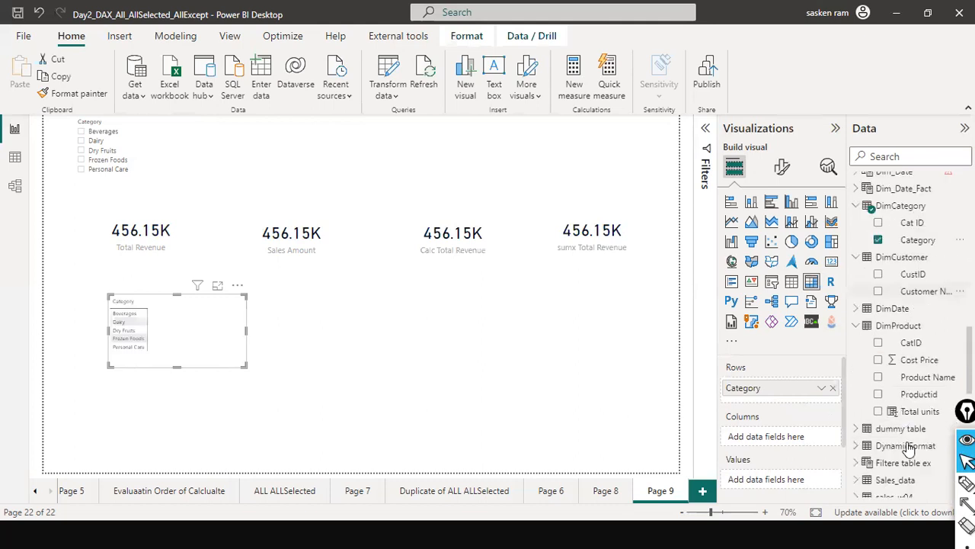
# Add Sales Amount and Profit as the matrix values and enlarge the visual
pyautogui.scroll(-5, 911, 448)
pyautogui.scroll(-3, 911, 448)
pyautogui.moveTo(912, 446); pyautogui.dragTo(225, 328)
pyautogui.moveTo(910, 402); pyautogui.dragTo(341, 330)
pyautogui.moveTo(222, 367)
pyautogui.mouseDown()
pyautogui.moveTo(221, 430)
pyautogui.moveTo(222, 384)
pyautogui.mouseUp()
# Set the matrix's global font size to 11 with bold values, and widen the visual
pyautogui.click(777, 169)
pyautogui.click(752, 204)
pyautogui.write('f')
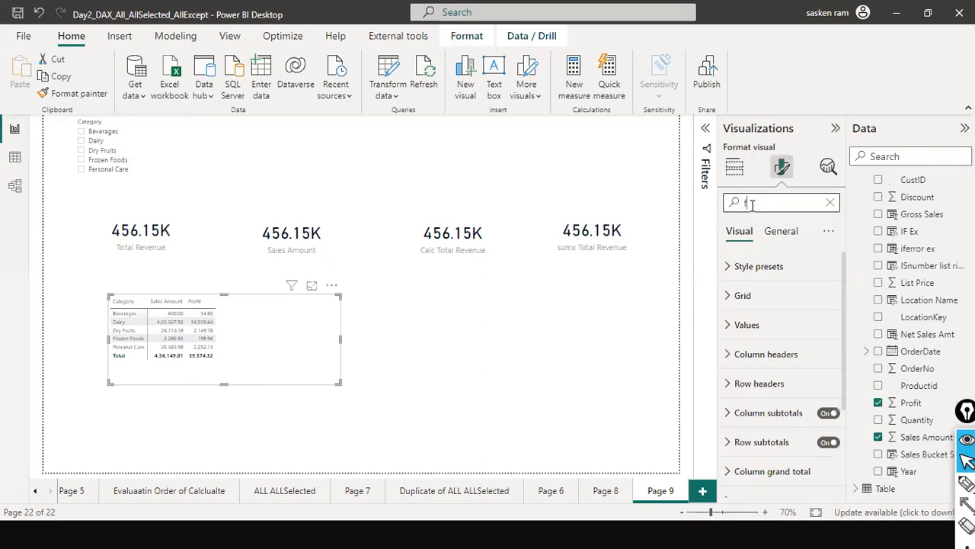
pyautogui.write('ont')
pyautogui.click(773, 303)
pyautogui.click(737, 455)
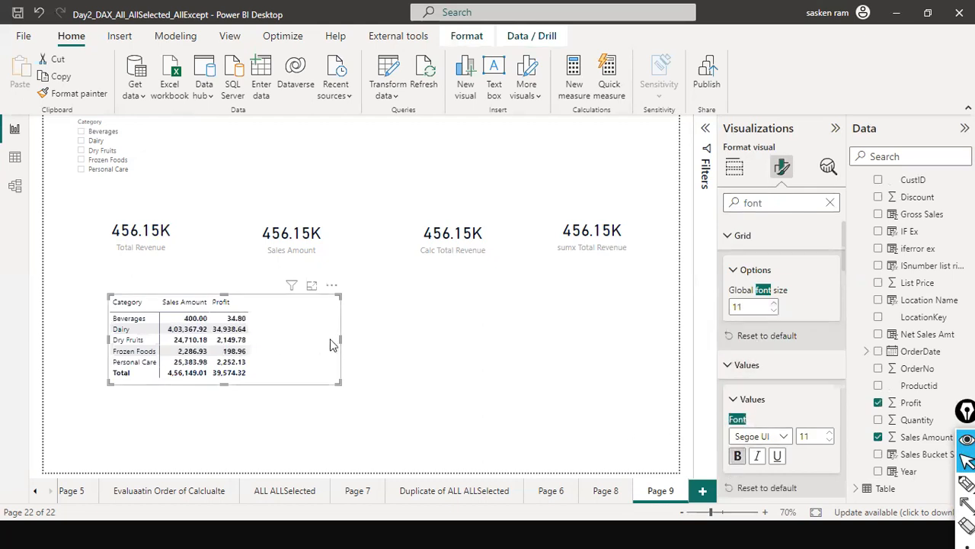
pyautogui.moveTo(340, 340); pyautogui.dragTo(409, 344)
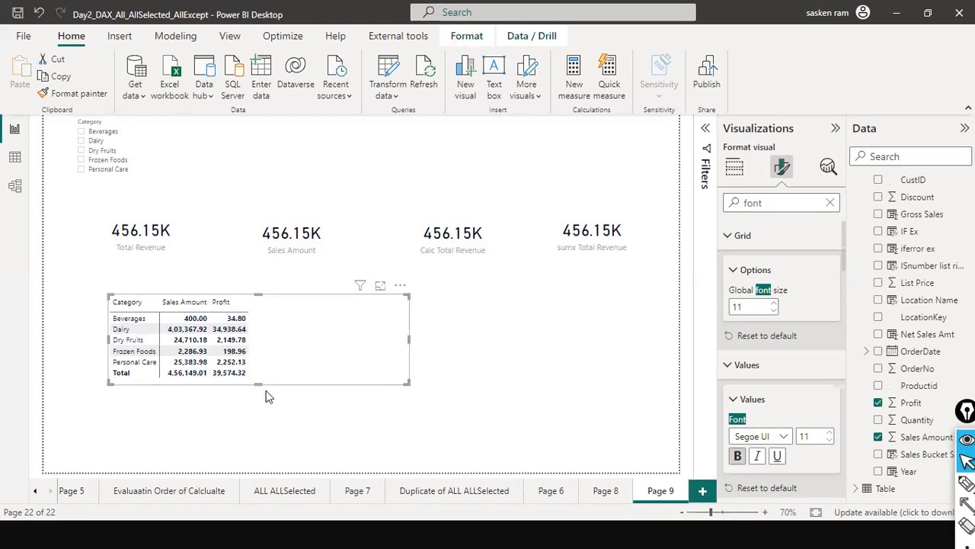
pyautogui.click(503, 342)
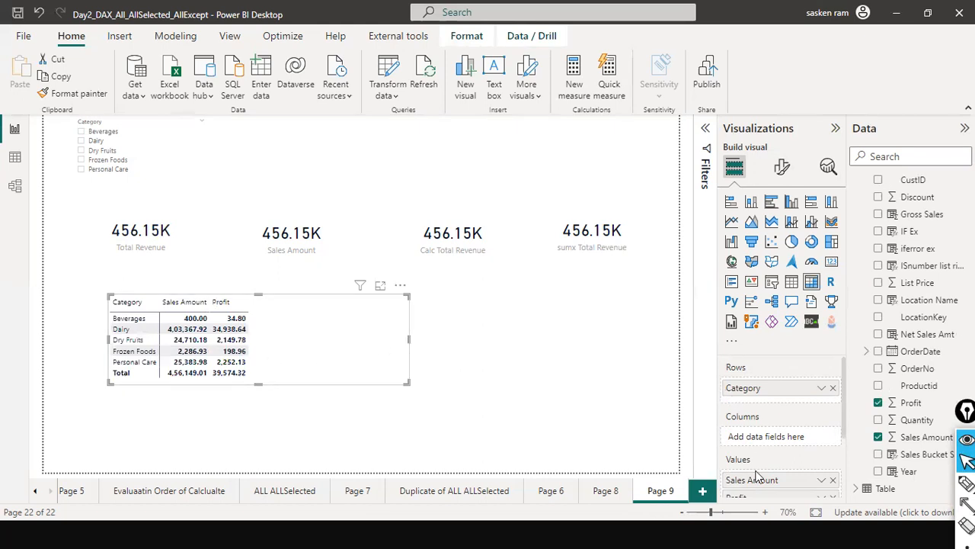
# Replace Sales Amount in the matrix values with the Total Revenue measure, ordered before Profit, and shift the matrix slightly
pyautogui.scroll(-1, 759, 477)
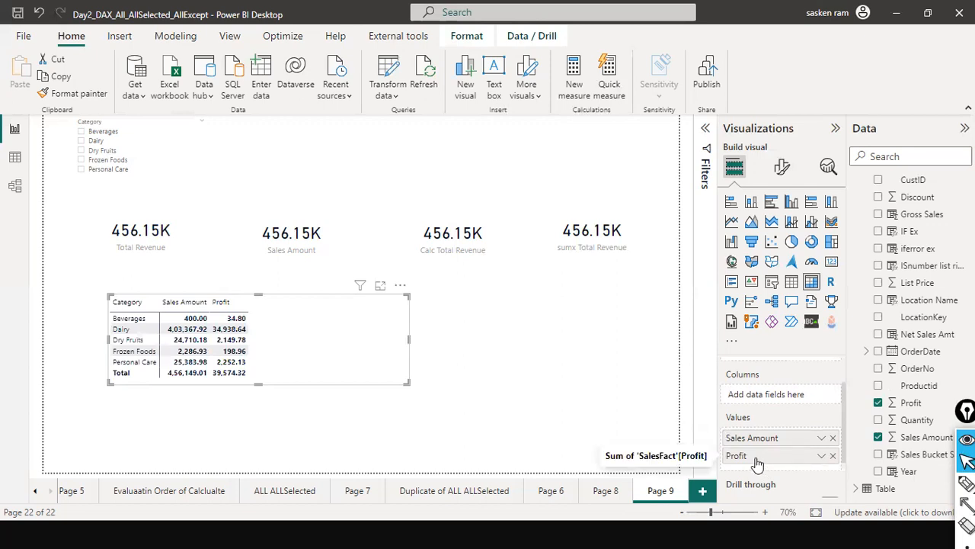
pyautogui.click(833, 438)
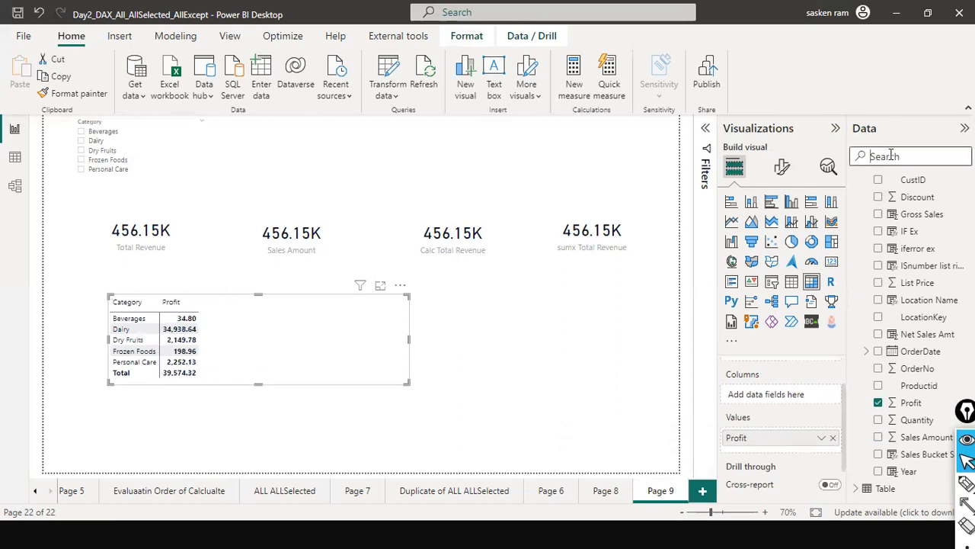
pyautogui.click(892, 155)
pyautogui.write('tot')
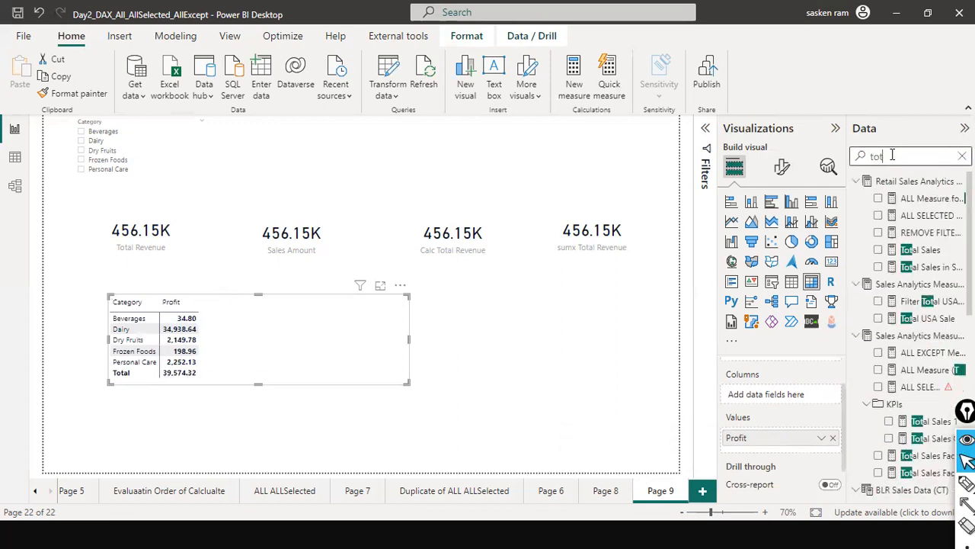
pyautogui.write('al')
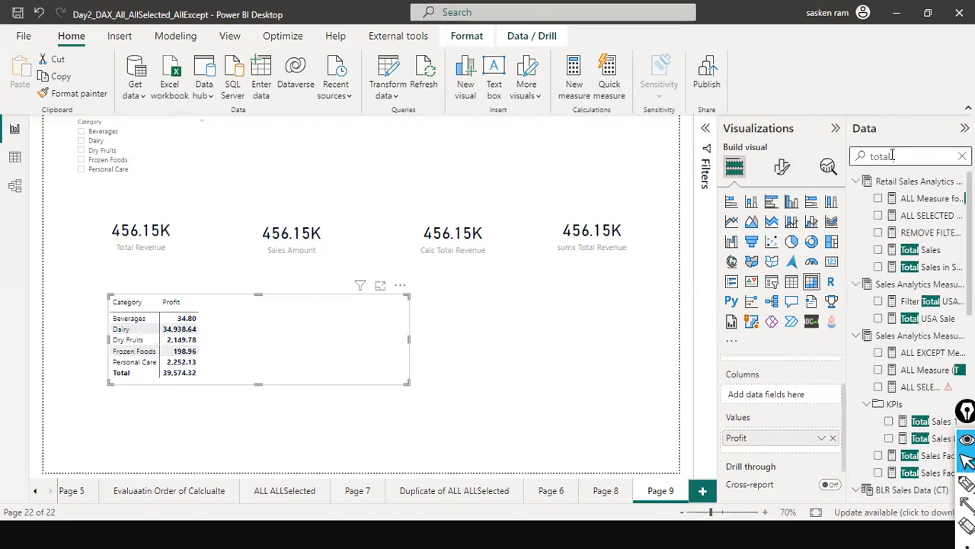
pyautogui.write(' reve')
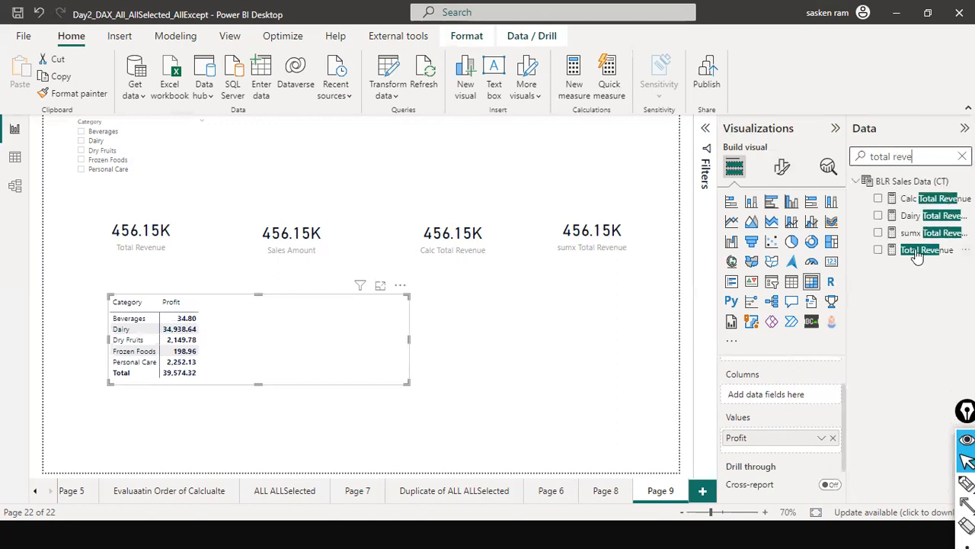
pyautogui.moveTo(917, 257); pyautogui.dragTo(308, 327)
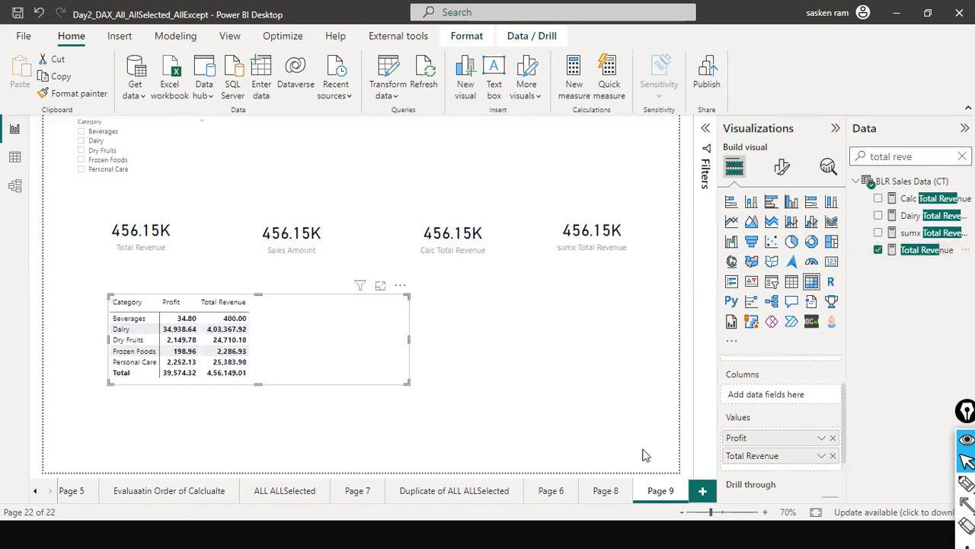
pyautogui.moveTo(776, 460); pyautogui.dragTo(772, 437)
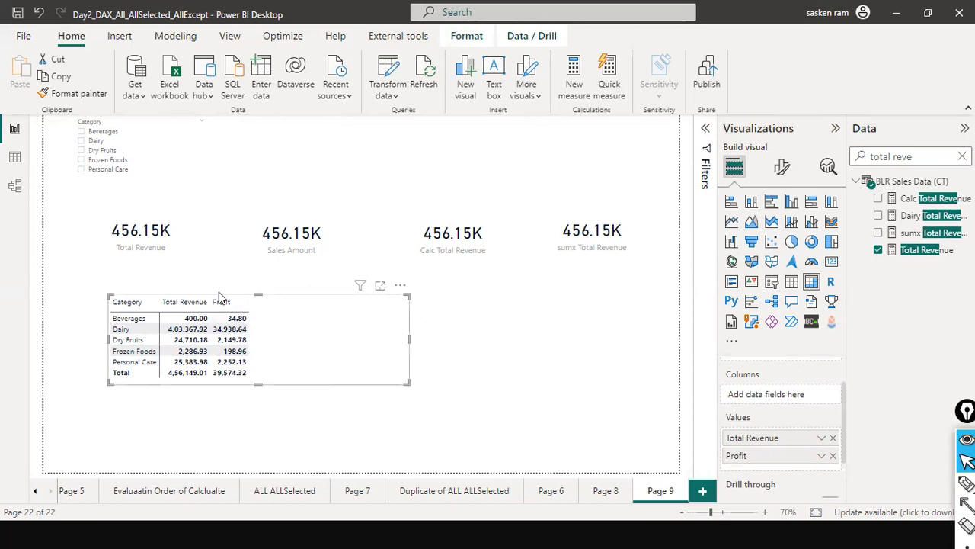
pyautogui.moveTo(284, 369); pyautogui.dragTo(265, 381)
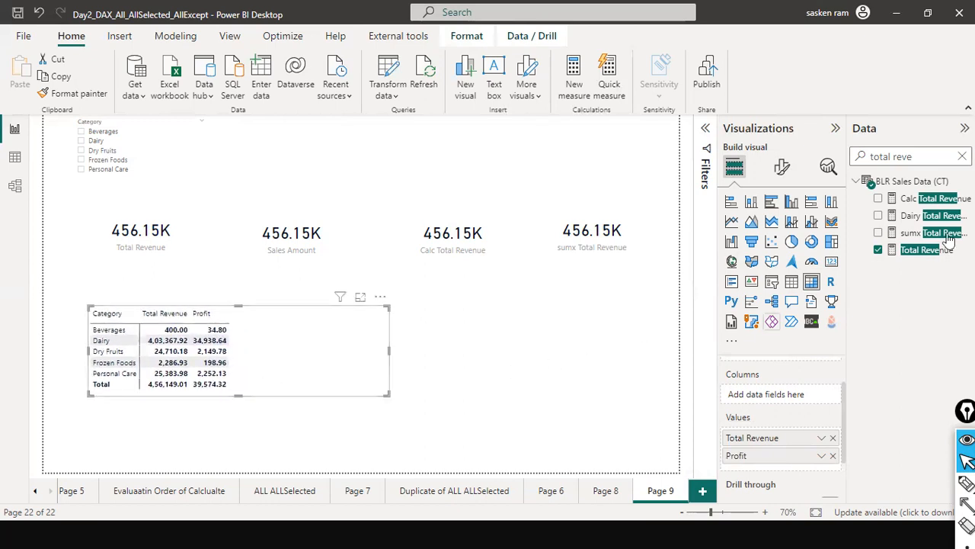
# Find the Calc Total Revenue measure in the data model and examine its CALCULATE formula
pyautogui.click(963, 156)
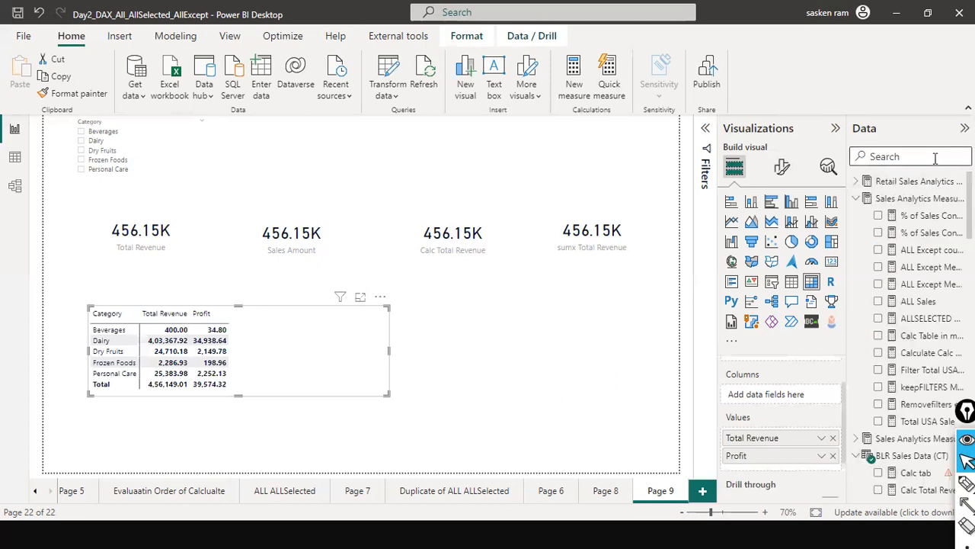
pyautogui.write('calc')
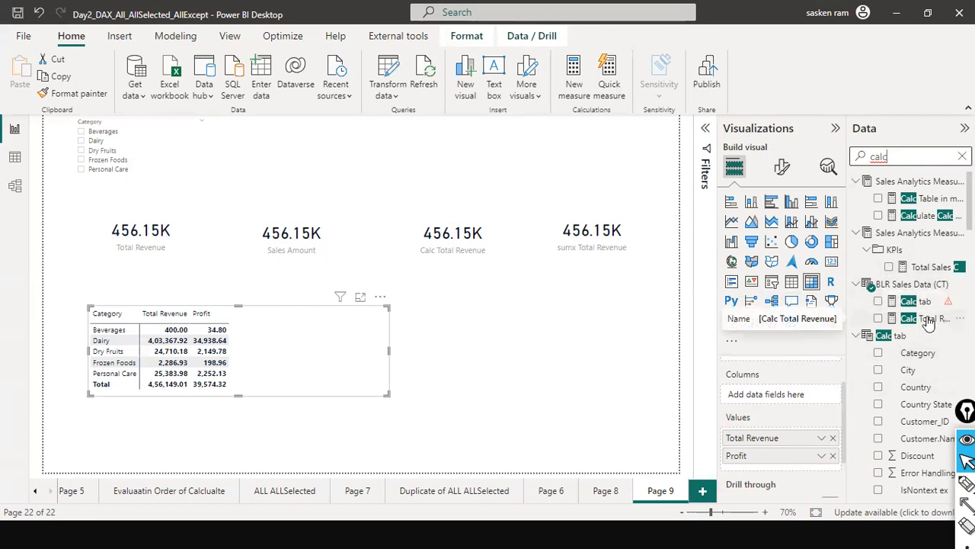
pyautogui.scroll(-10, 928, 322)
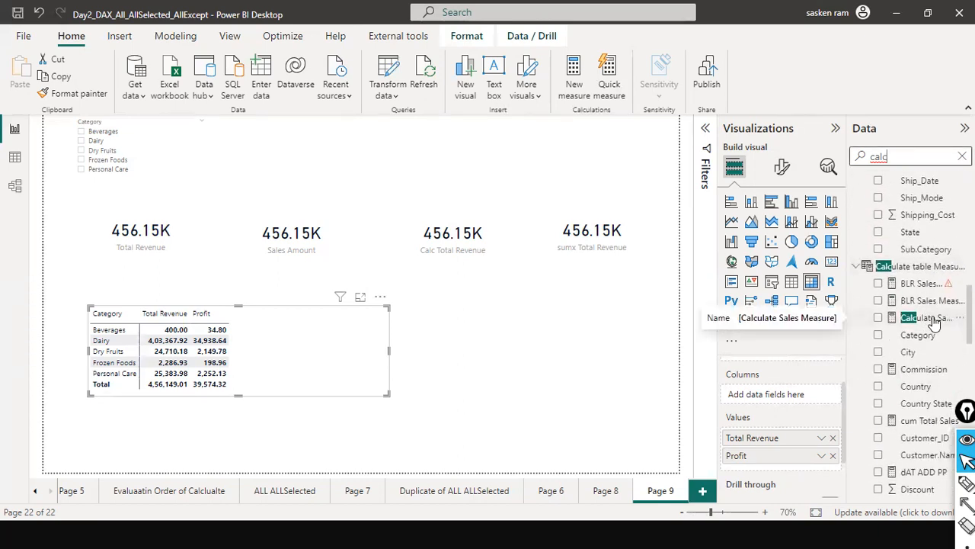
pyautogui.scroll(-15, 934, 324)
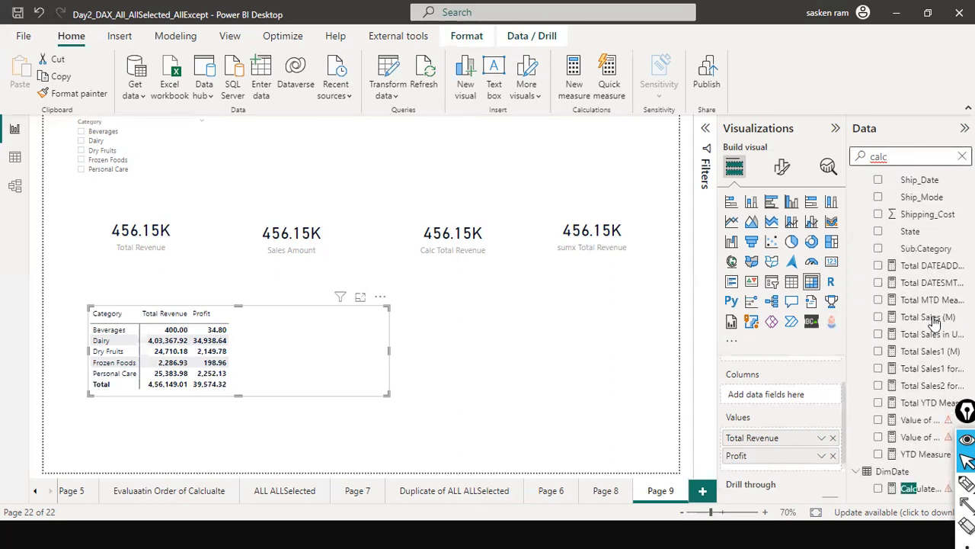
pyautogui.scroll(8, 934, 322)
pyautogui.scroll(10, 934, 323)
pyautogui.doubleClick(875, 156)
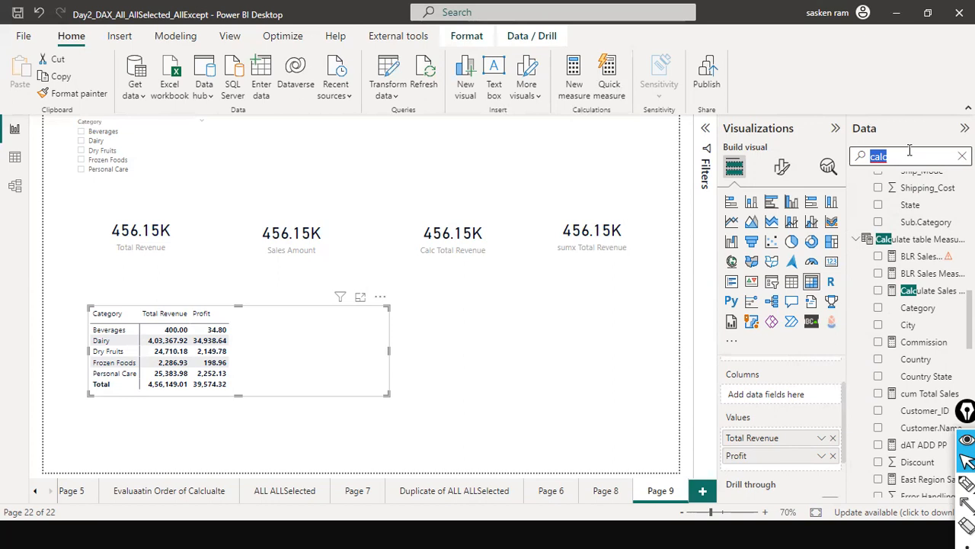
pyautogui.write('cal')
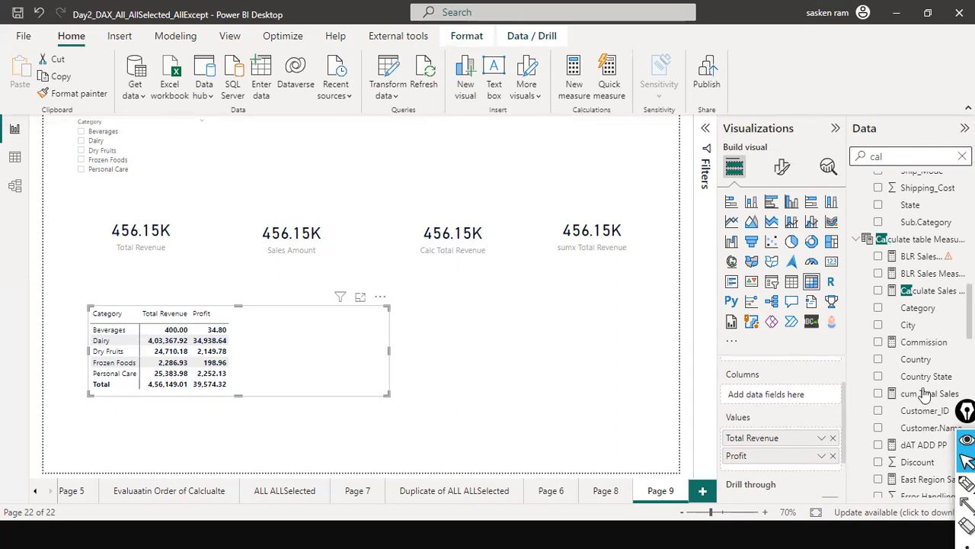
pyautogui.scroll(8, 914, 298)
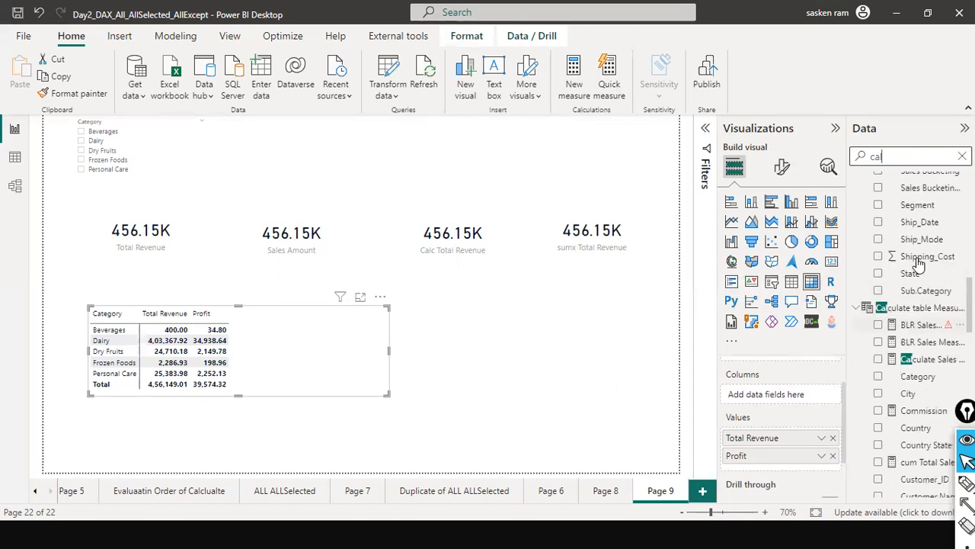
pyautogui.scroll(1, 917, 209)
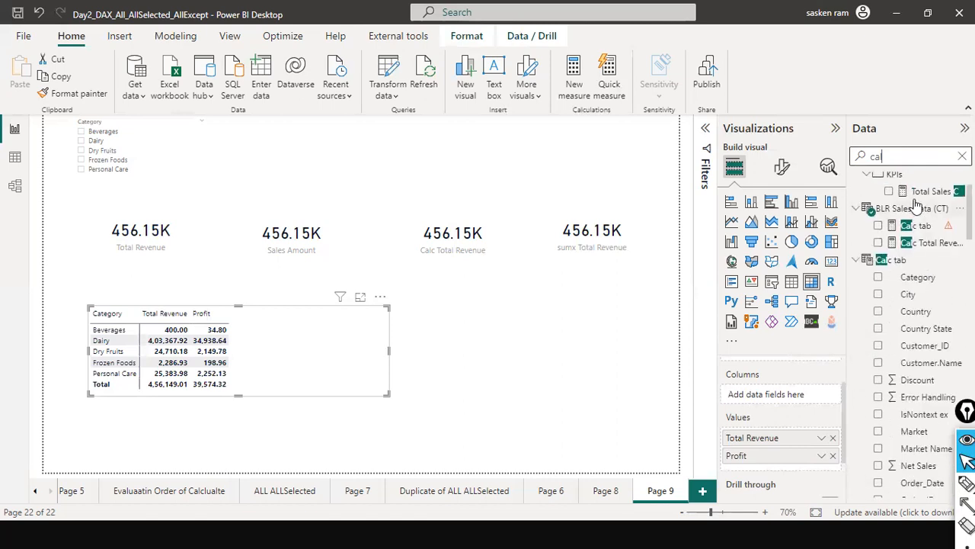
pyautogui.click(917, 244)
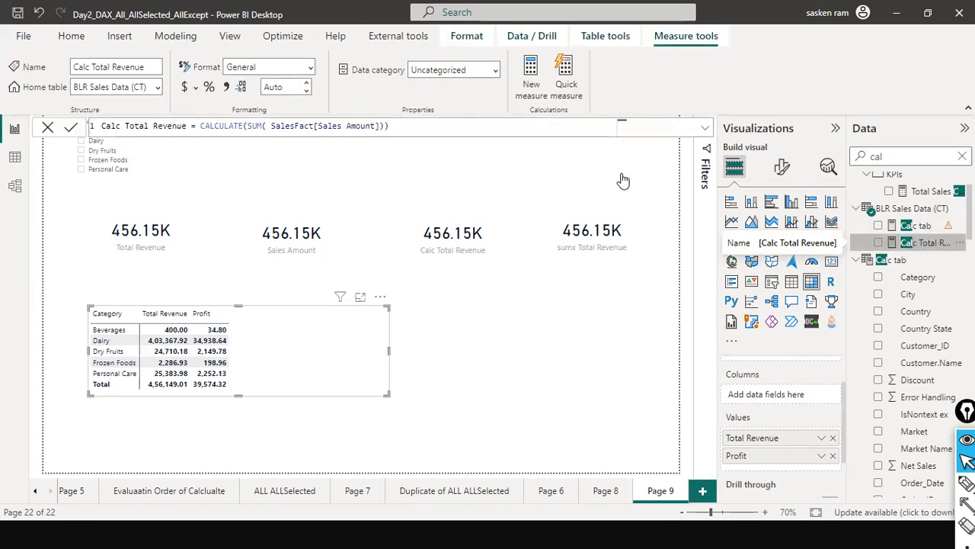
pyautogui.click(385, 130)
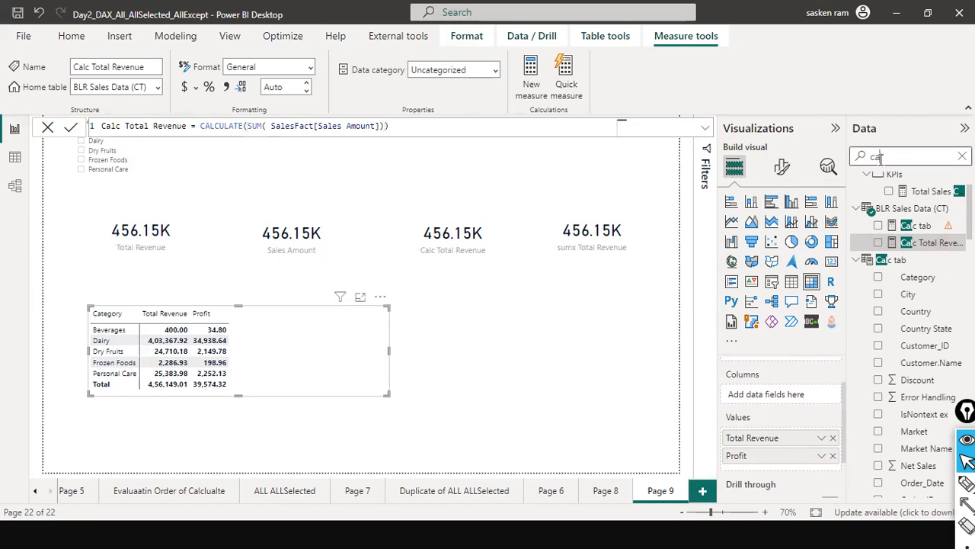
# Find the Dairy Total Revenue measure, check its formula, and add it to the matrix values after Profit
pyautogui.doubleClick(913, 158)
pyautogui.write('dairy')
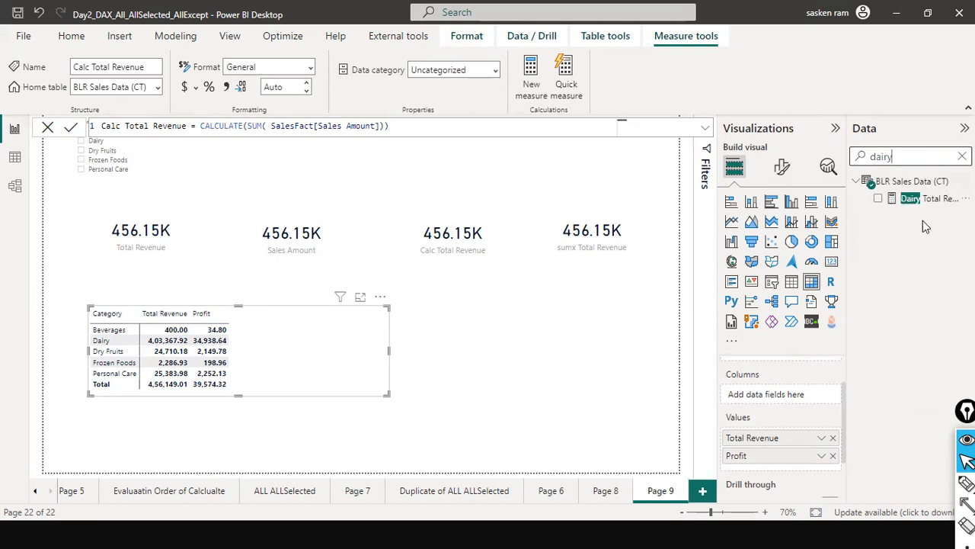
pyautogui.click(951, 204)
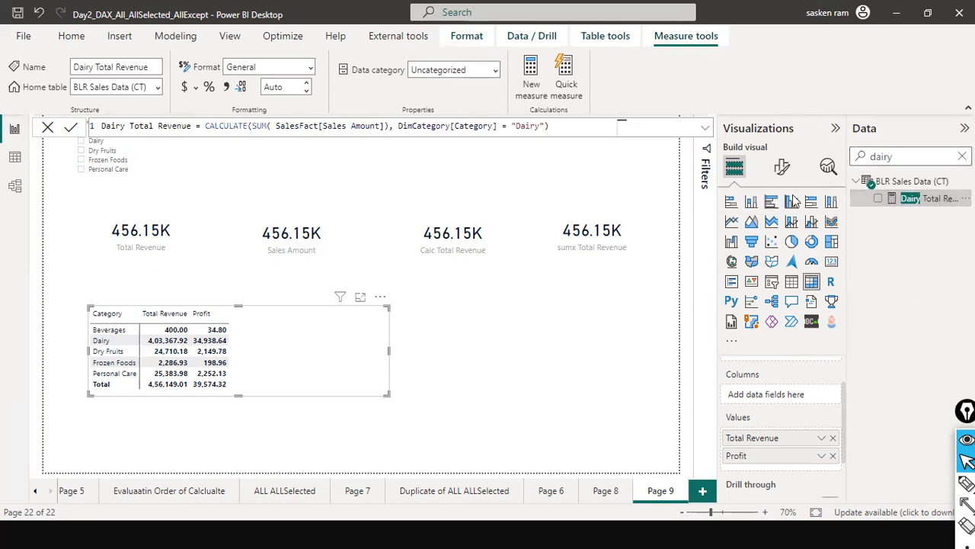
pyautogui.moveTo(937, 200); pyautogui.dragTo(331, 325)
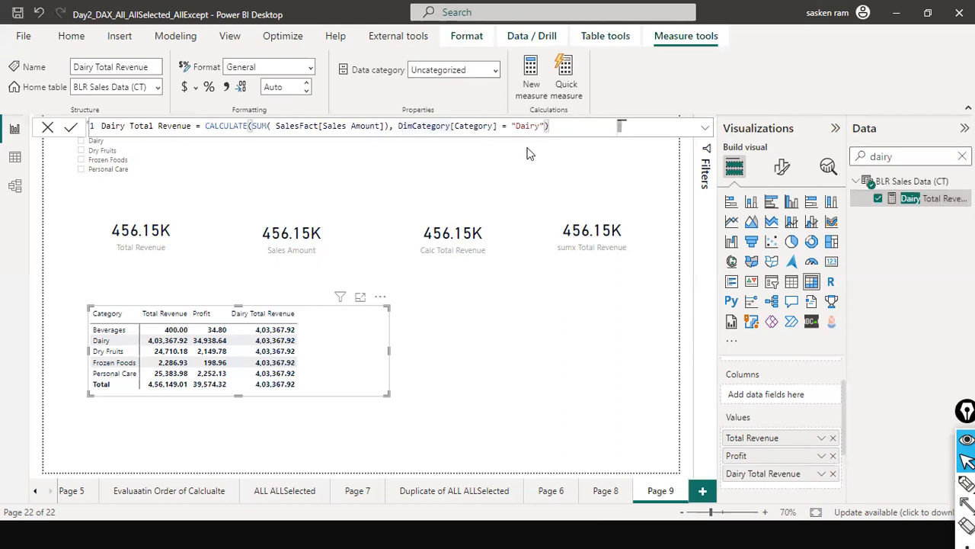
# Wrap the DimCategory[Category] = "Dairy" condition of the Dairy Total Revenue measure in a FILTER function
pyautogui.write('FITER')
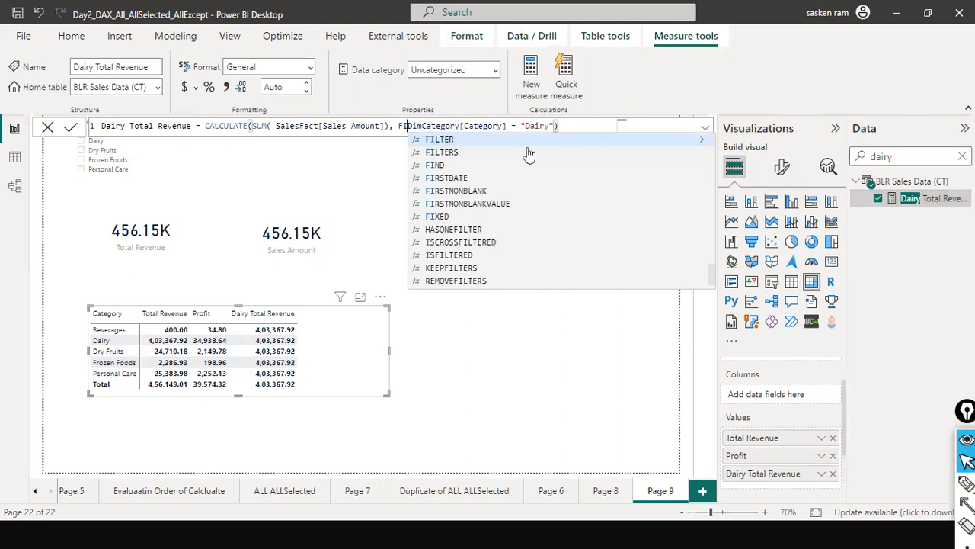
pyautogui.press('BackSpace')
pyautogui.press('BackSpace')
pyautogui.press('BackSpace')
pyautogui.write('LTER(')
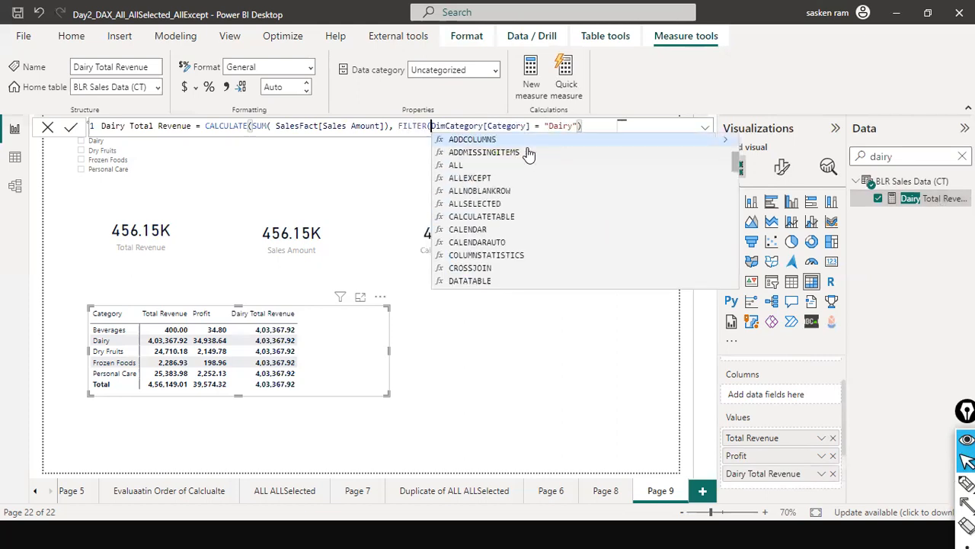
pyautogui.press('End')
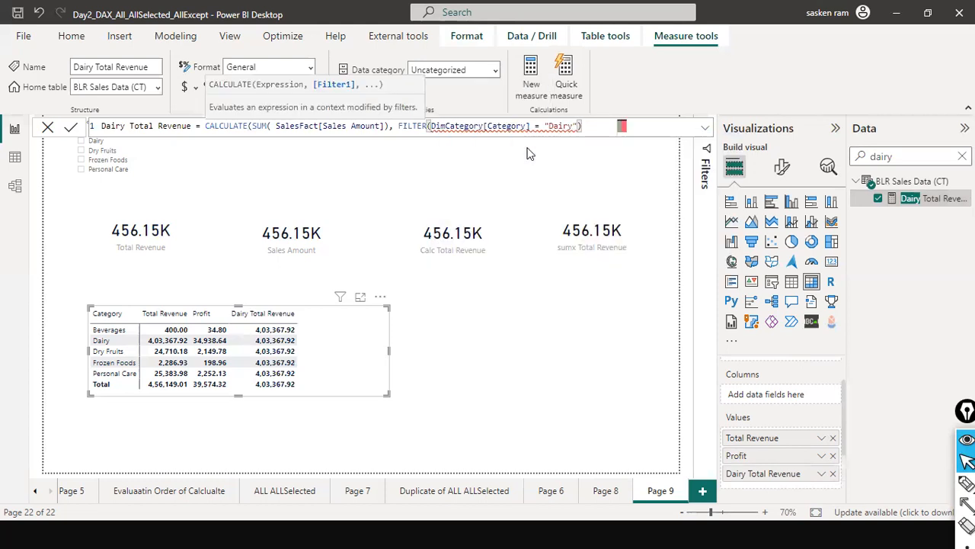
pyautogui.write(')')
# Insert the DimCategory table as the first argument of FILTER, before the category condition
pyautogui.hotkey('ctrl', 'Left')
pyautogui.hotkey('ctrl', 'Left')
pyautogui.hotkey('ctrl', 'Left')
pyautogui.hotkey('ctrl', 'Left')
pyautogui.hotkey('ctrl', 'Left')
pyautogui.hotkey('ctrl', 'Left')
pyautogui.hotkey('ctrl', 'Right')
pyautogui.hotkey('ctrl', 'Right')
pyautogui.hotkey('ctrl', 'Right')
pyautogui.press('Left')
pyautogui.press('Left')
pyautogui.press('Left')
pyautogui.press('Left')
pyautogui.press('Left')
pyautogui.press('Left')
pyautogui.press('Left')
pyautogui.press('Left')
pyautogui.press('Left')
pyautogui.press('Left')
pyautogui.press('Left')
pyautogui.hotkey('ctrl', 'shift', 'Right')
pyautogui.hotkey('ctrl', 'c')
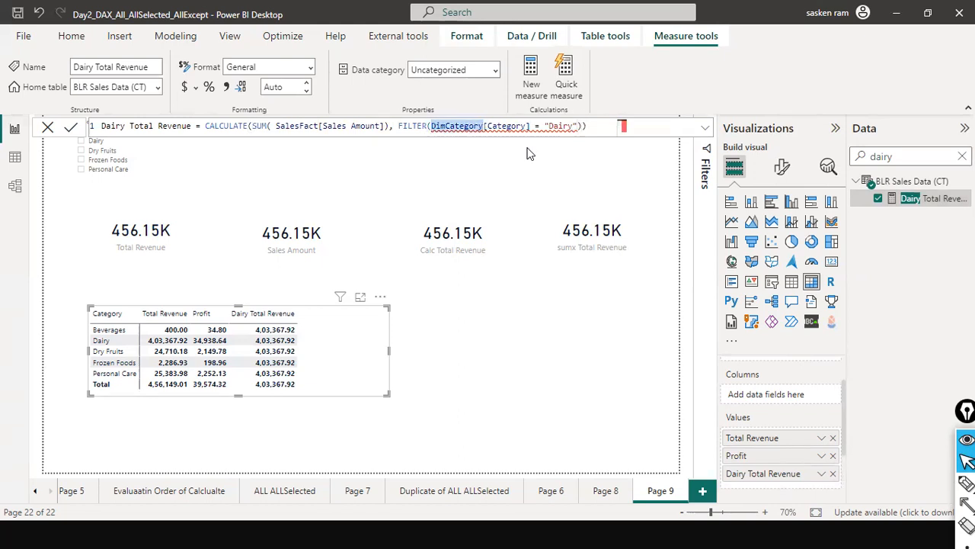
pyautogui.press('Left')
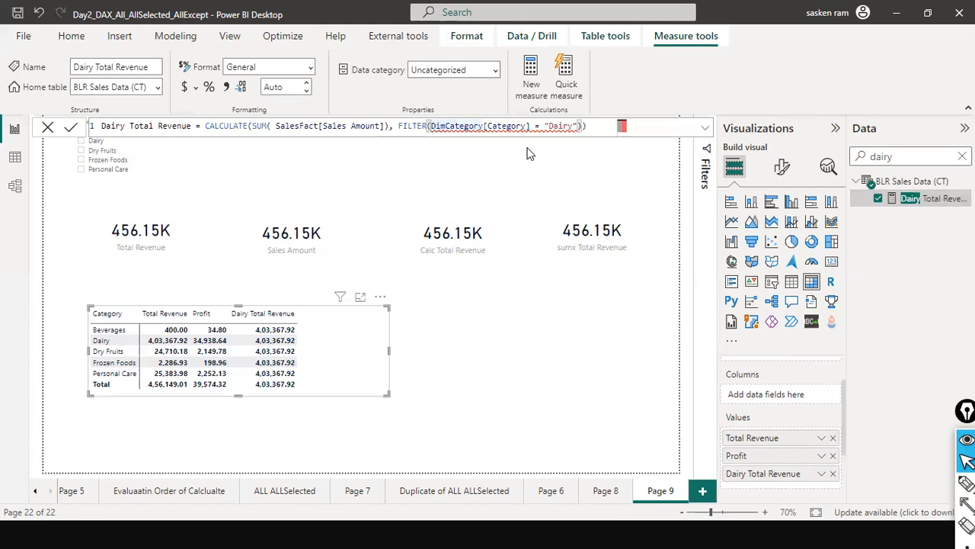
pyautogui.hotkey('ctrl', 'v')
pyautogui.write(',')
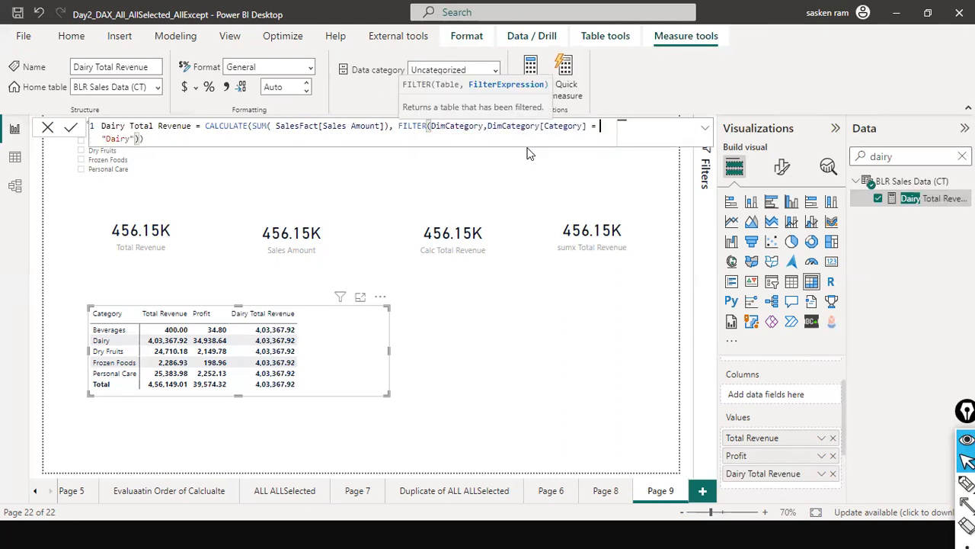
# Complete the closing parentheses of the Dairy Total Revenue formula with FILTER over DimCategory and apply it
pyautogui.hotkey('ctrl', 'End')
pyautogui.write(')')
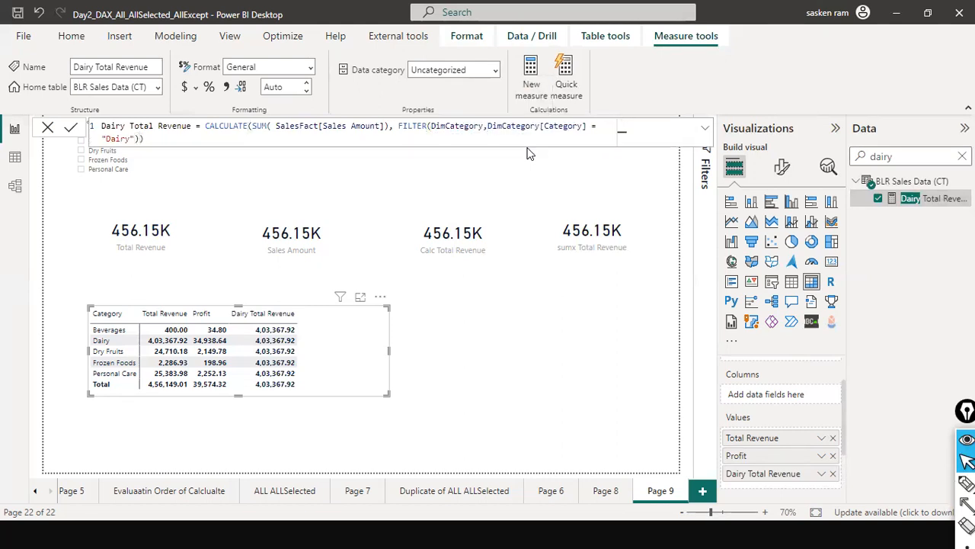
pyautogui.press('Return')
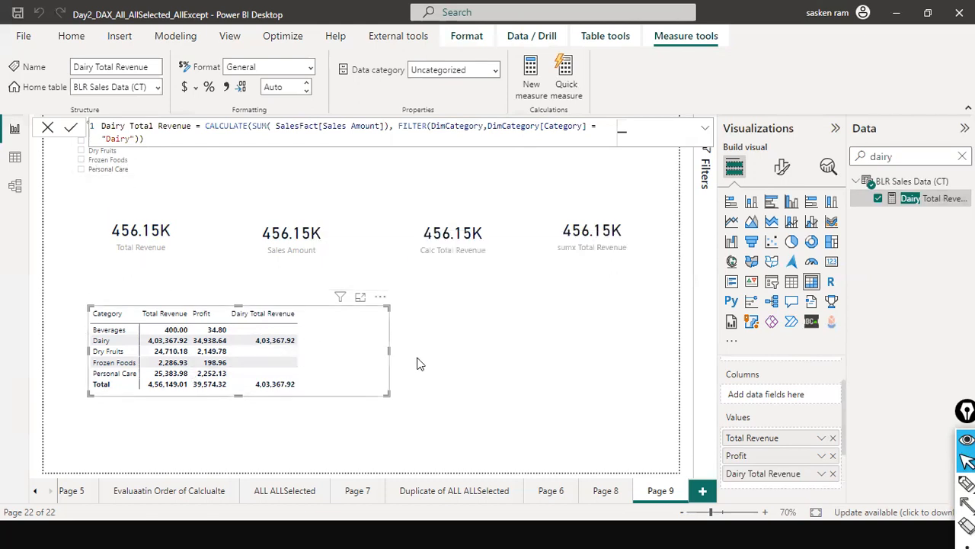
pyautogui.click(48, 127)
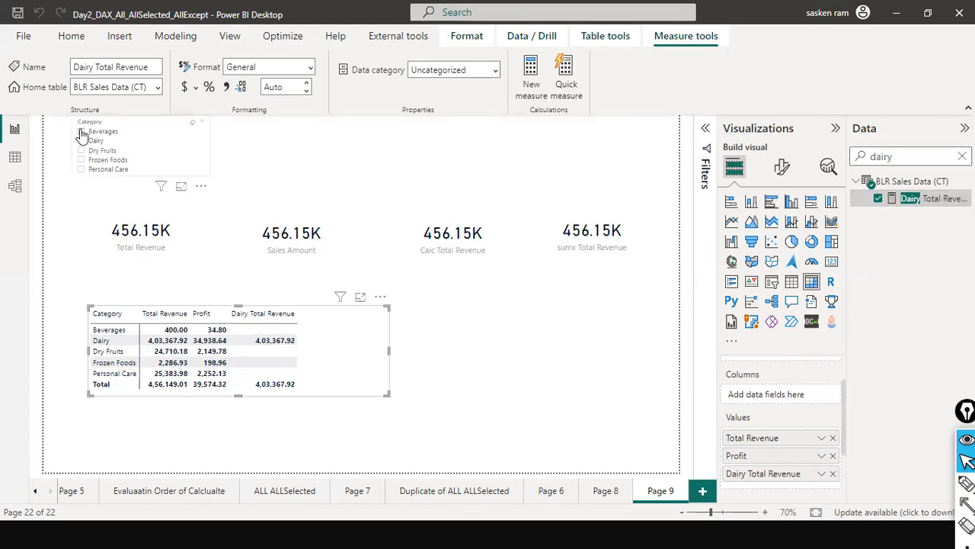
# Filter the report by Beverages, Dairy and Personal Care in the category slicer to examine Dairy Total Revenue, ending with only Beverages selected
pyautogui.click(82, 133)
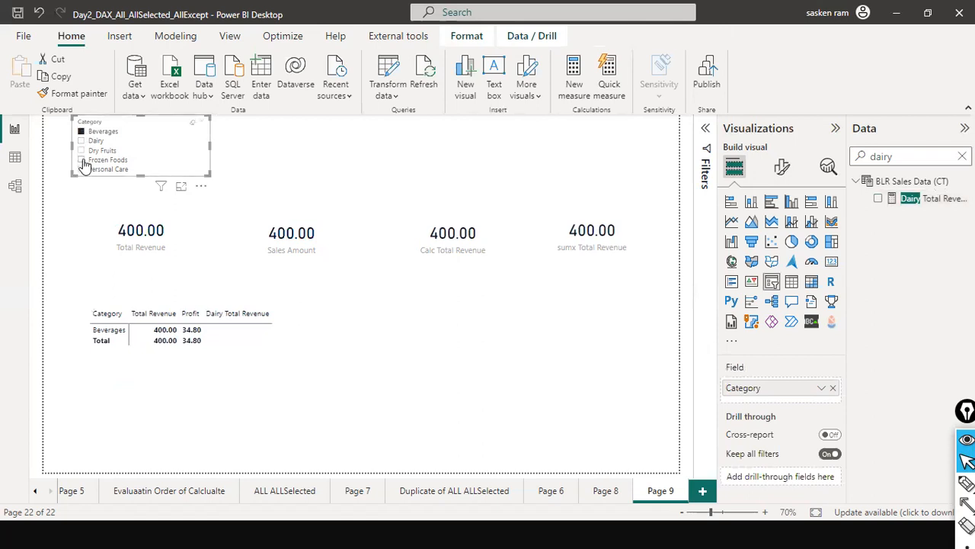
pyautogui.keyDown('ctrl'); pyautogui.click(81, 140); pyautogui.keyUp('ctrl')
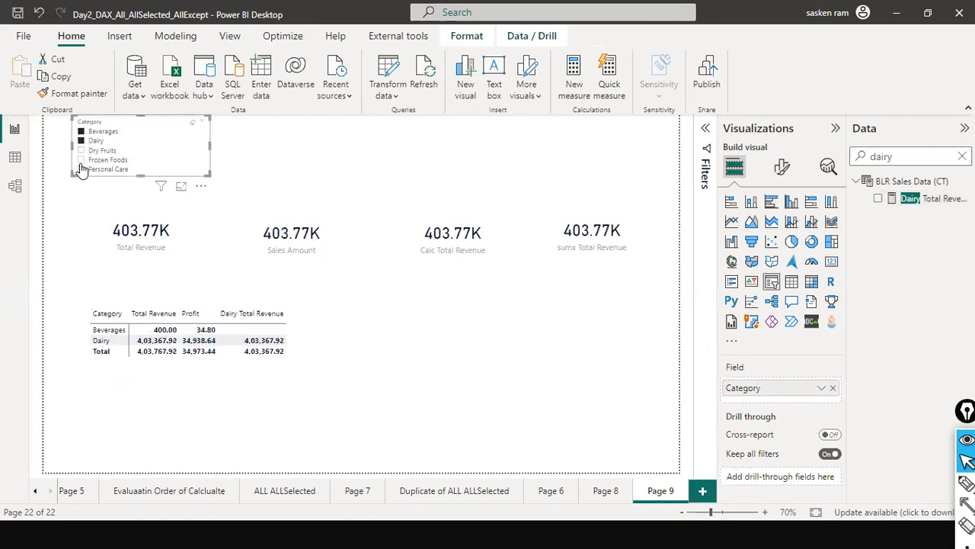
pyautogui.keyDown('ctrl'); pyautogui.click(80, 169); pyautogui.keyUp('ctrl')
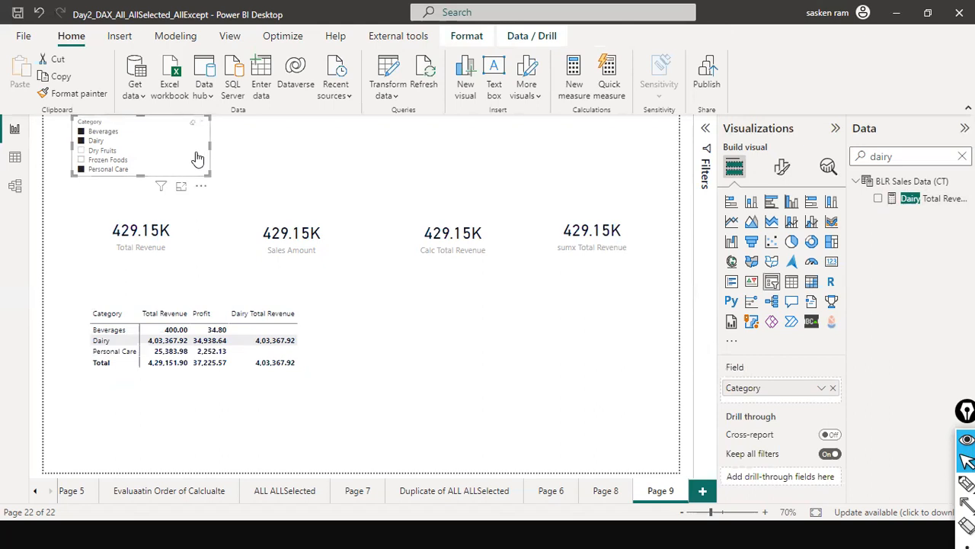
pyautogui.click(82, 143)
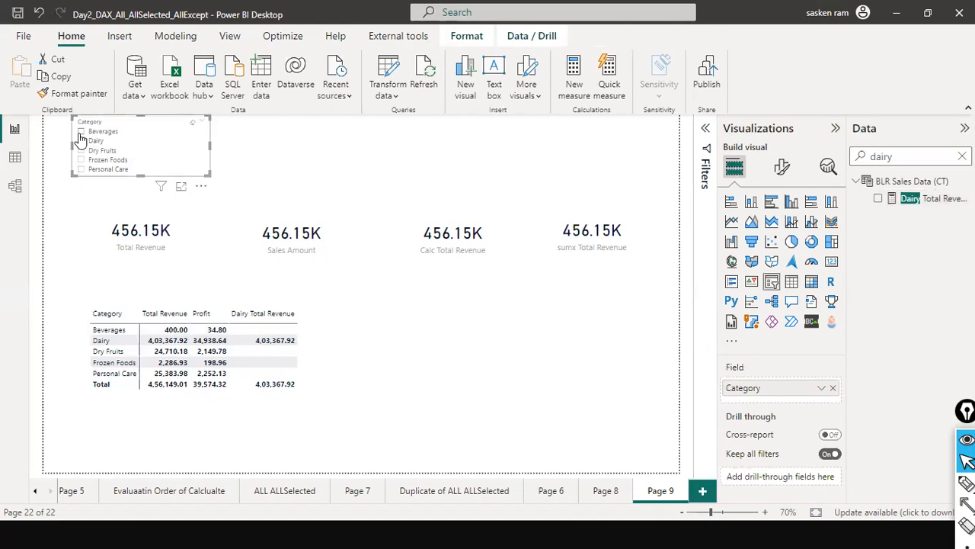
pyautogui.click(81, 133)
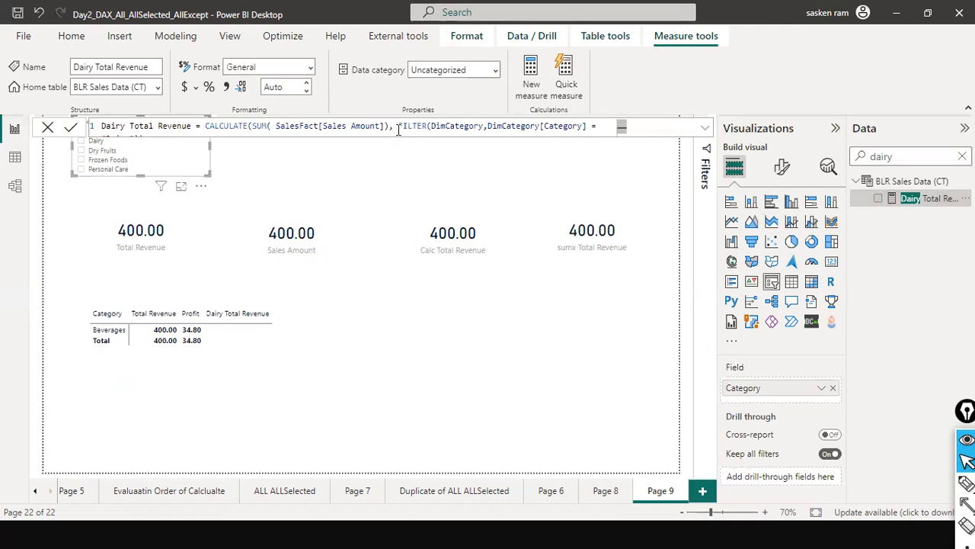
# Clear the category slicer and start a new measure from a copy of the Dairy Total Revenue formula
pyautogui.hotkey('ctrl', 'a')
pyautogui.hotkey('ctrl', 'c')
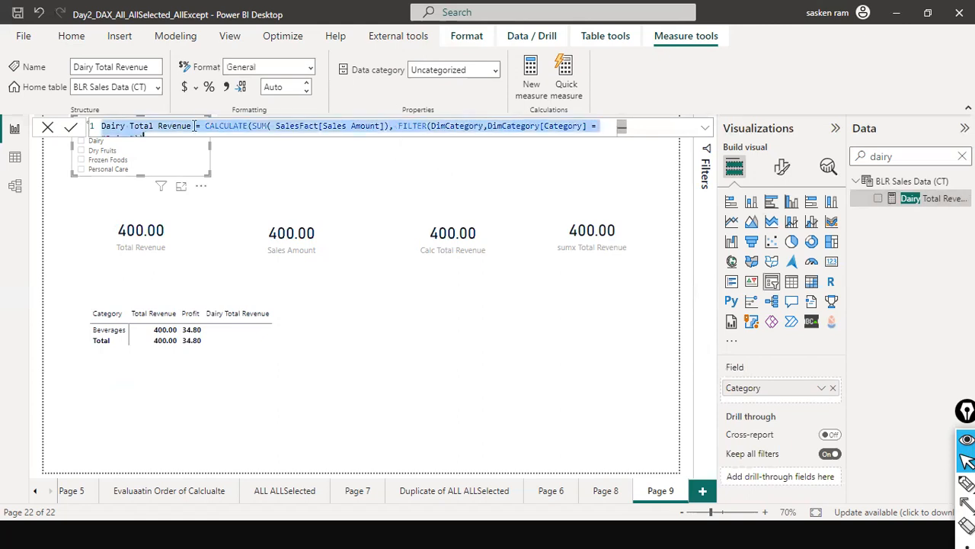
pyautogui.click(52, 130)
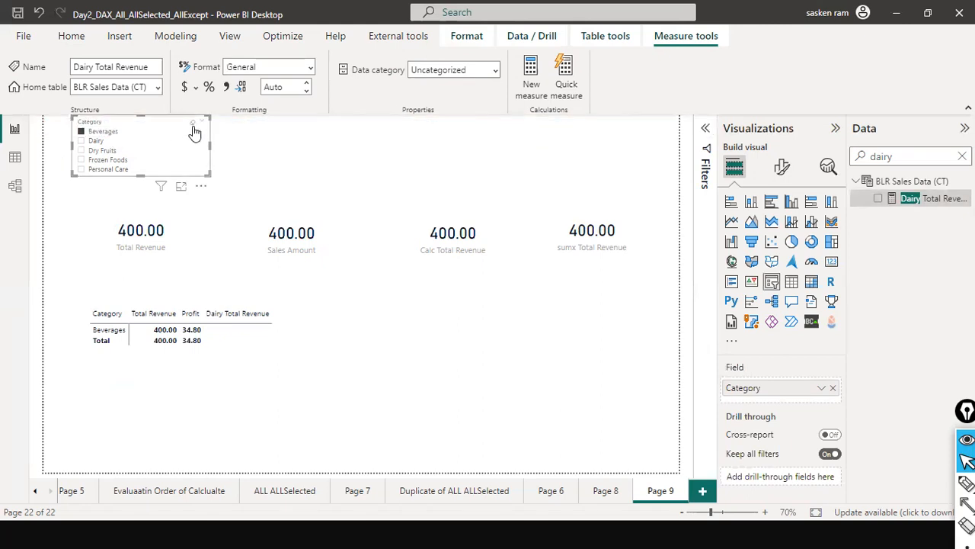
pyautogui.click(194, 131)
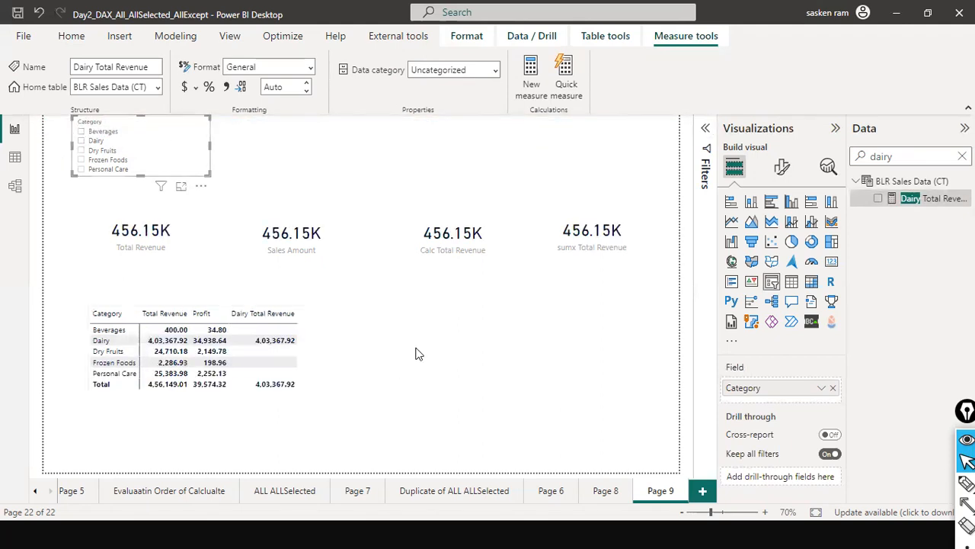
pyautogui.click(262, 150)
pyautogui.click(176, 35)
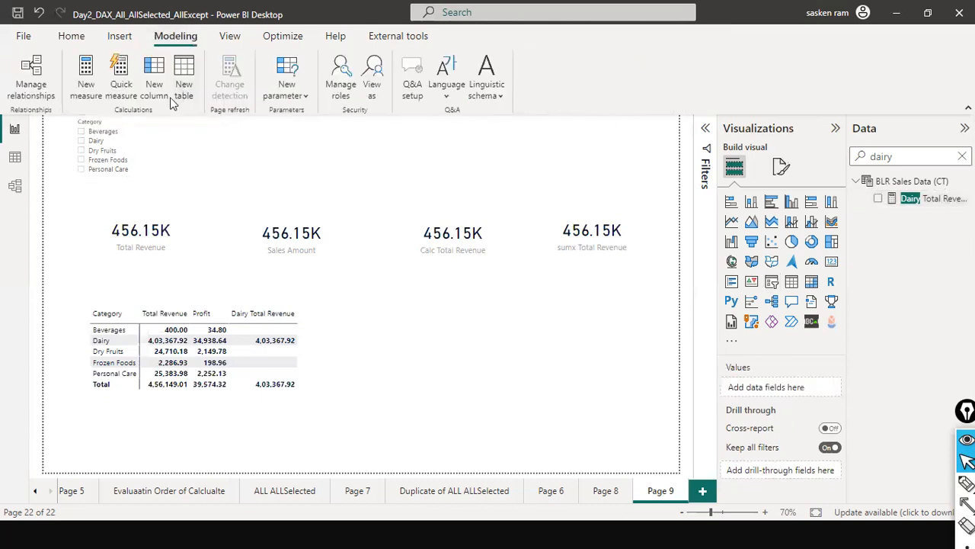
pyautogui.click(86, 80)
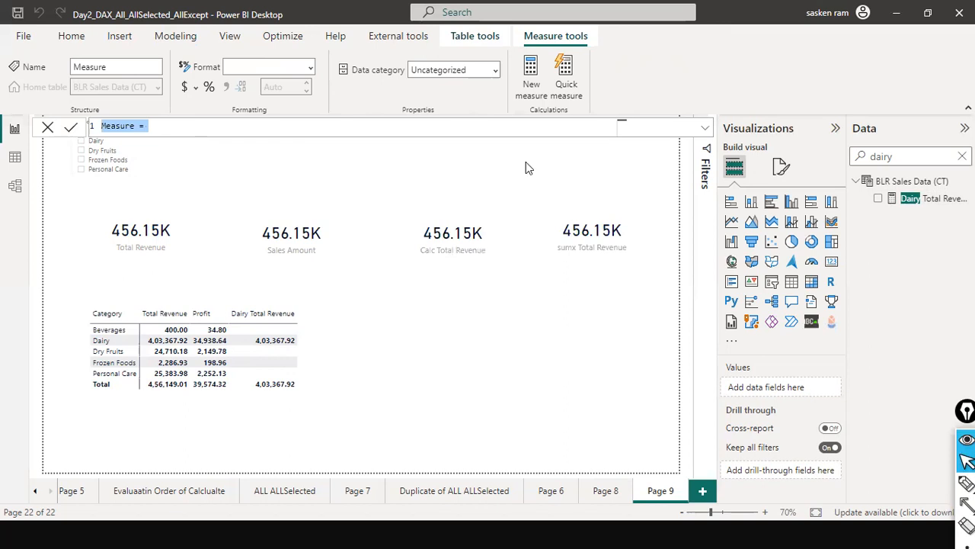
pyautogui.hotkey('ctrl', 'v')
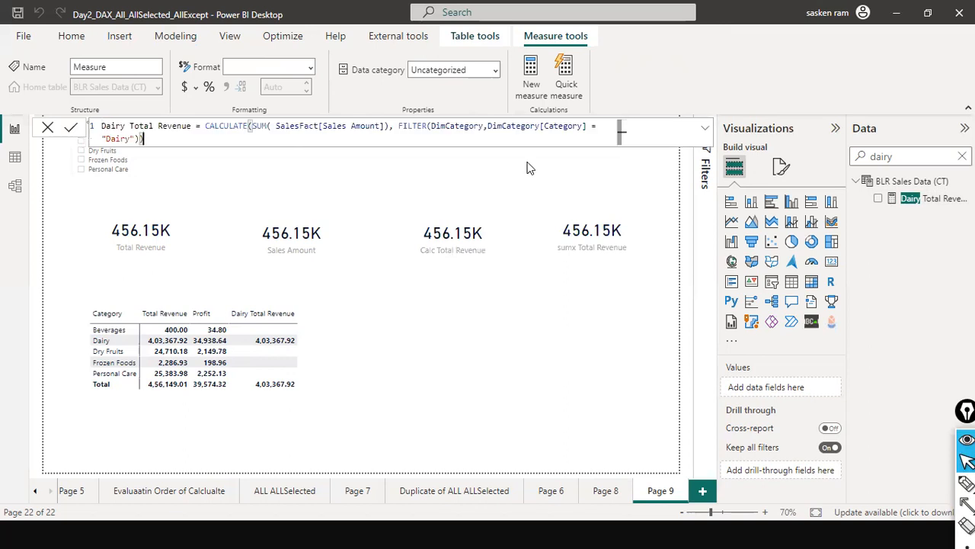
# Remove the FILTER function and its DimCategory table argument from the new measure, keeping DimCategory[Category] = "Dairy" as the CALCULATE condition
pyautogui.moveTo(399, 126); pyautogui.dragTo(487, 131)
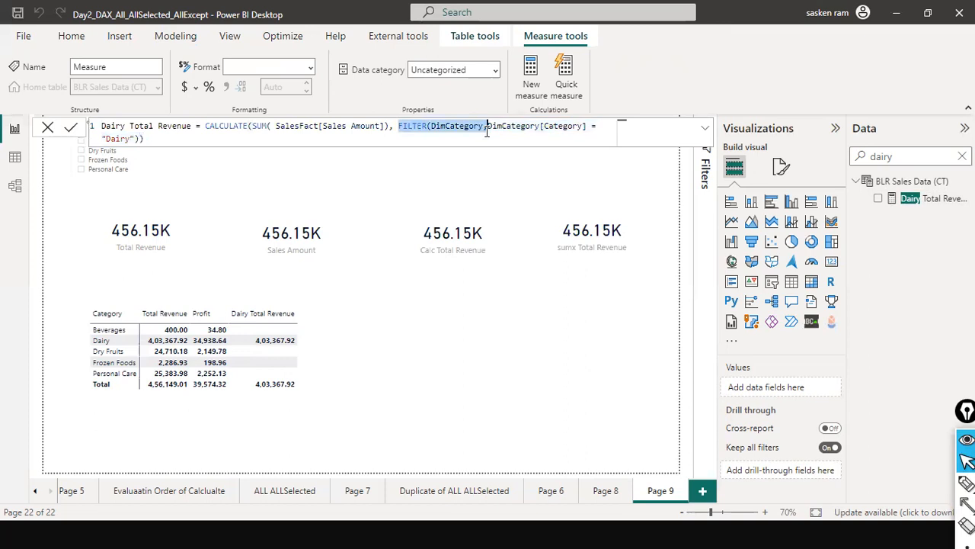
pyautogui.press('BackSpace')
pyautogui.press('BackSpace')
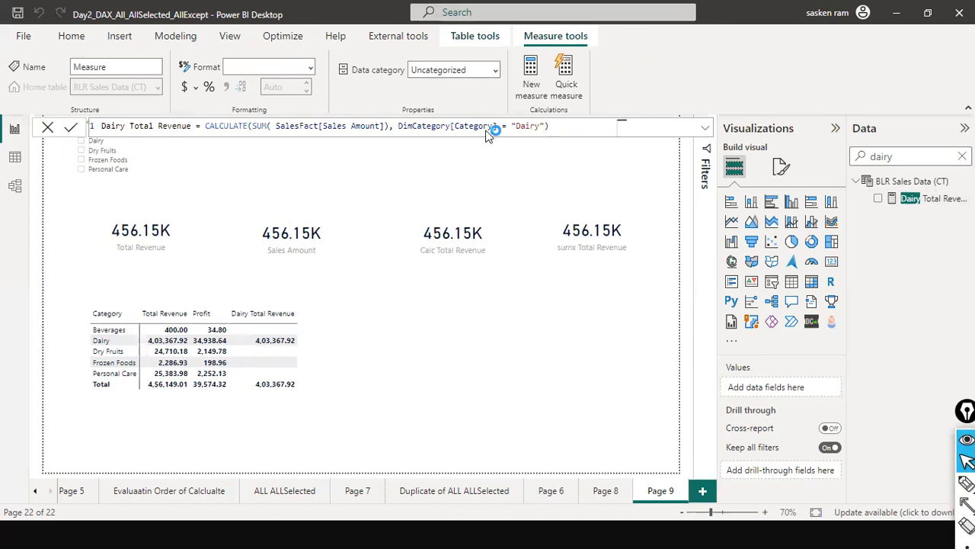
pyautogui.press('Return')
pyautogui.click(621, 303)
# Name the new measure Dairy Total Revenue Boolean in its formula and apply it
pyautogui.click(169, 125)
pyautogui.write('Boolena')
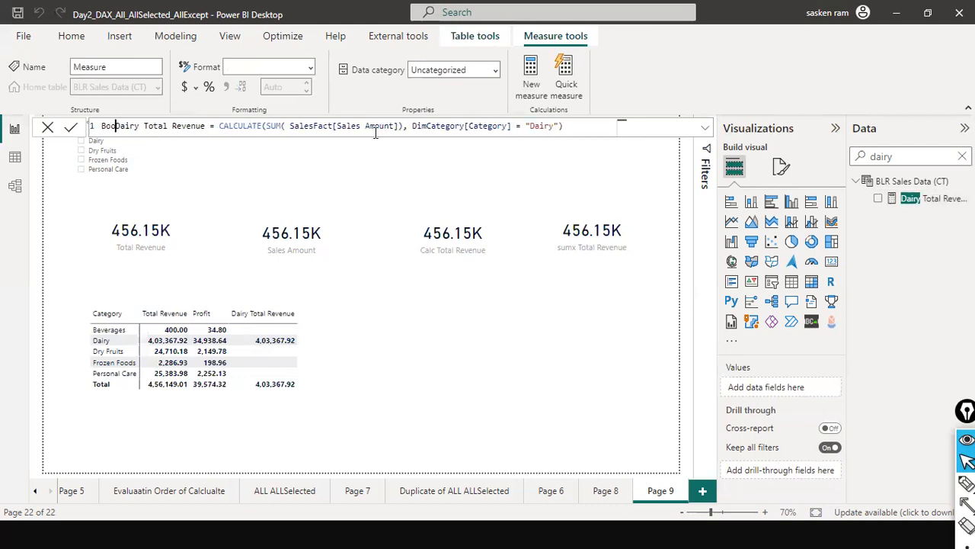
pyautogui.press('BackSpace')
pyautogui.press('BackSpace')
pyautogui.write('an')
pyautogui.hotkey('ctrl', 'shift', 'Left')
pyautogui.press('BackSpace')
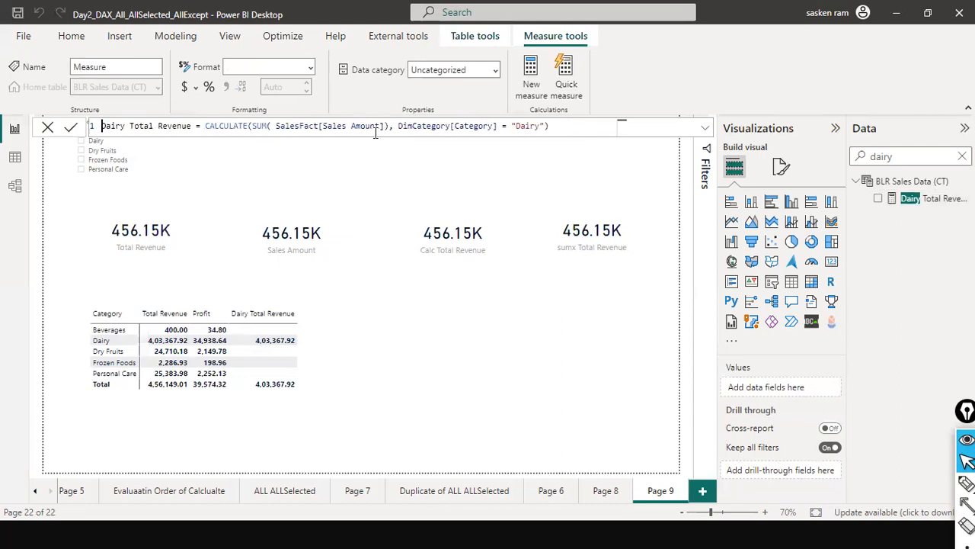
pyautogui.write('Boolean')
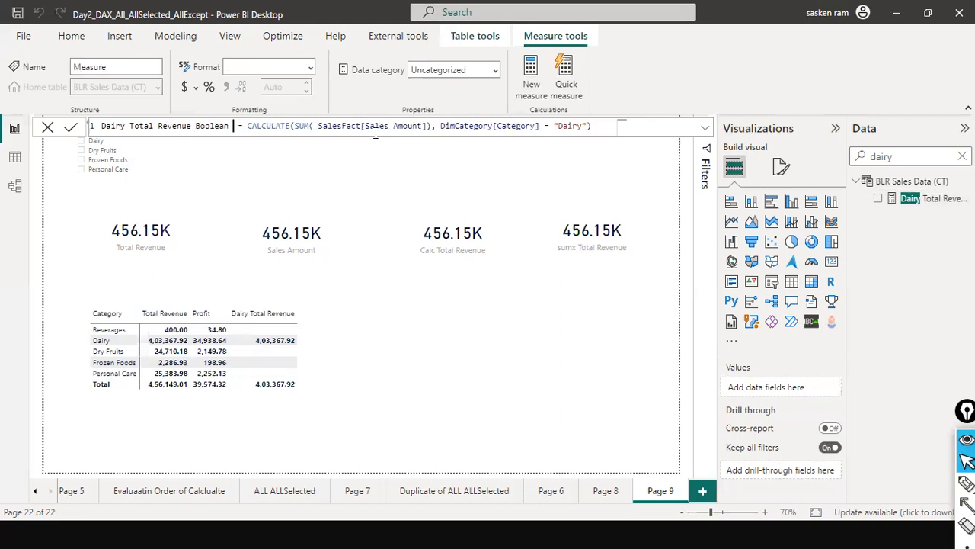
pyautogui.press('End')
pyautogui.press('Return')
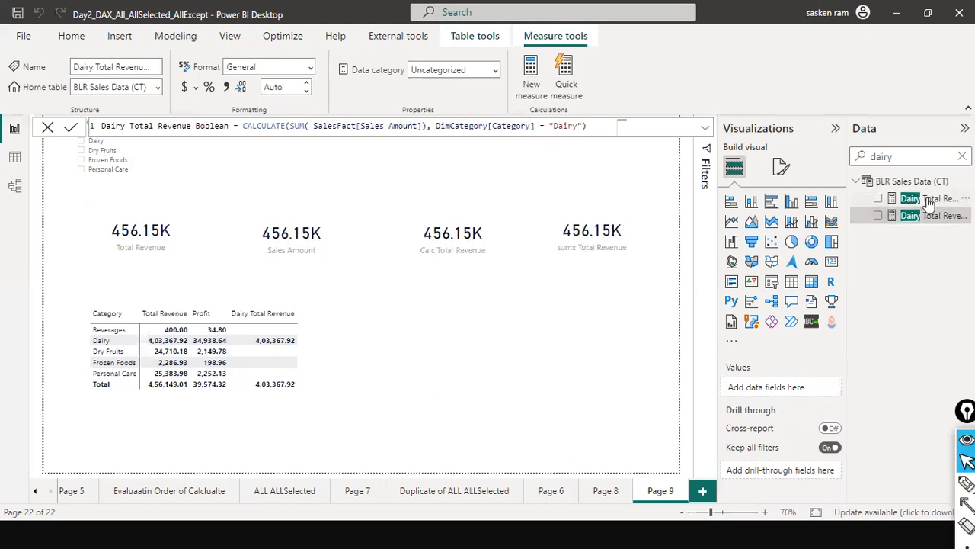
# Add Dairy Total Revenue Boolean to the matrix and widen the matrix so that its full column fits
pyautogui.moveTo(926, 217); pyautogui.dragTo(318, 343)
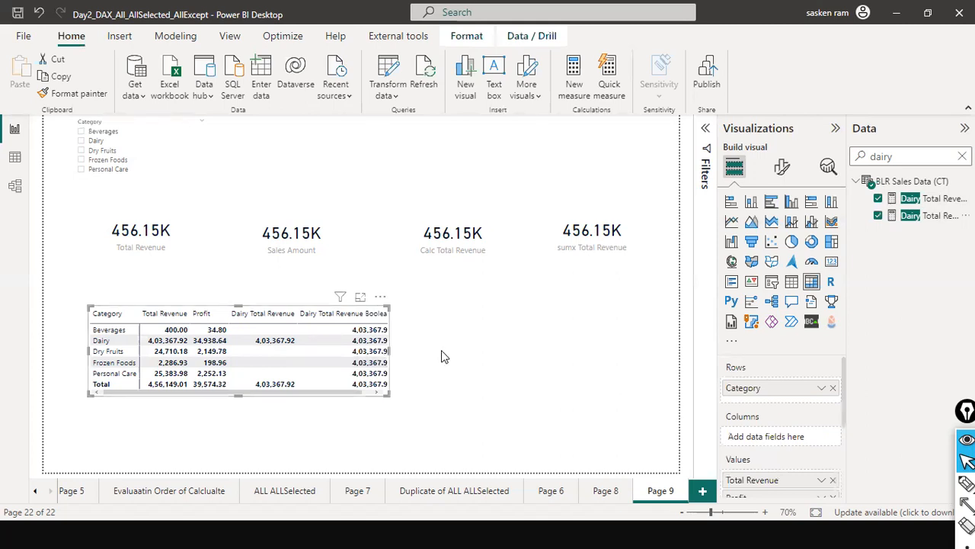
pyautogui.moveTo(445, 357); pyautogui.dragTo(441, 355)
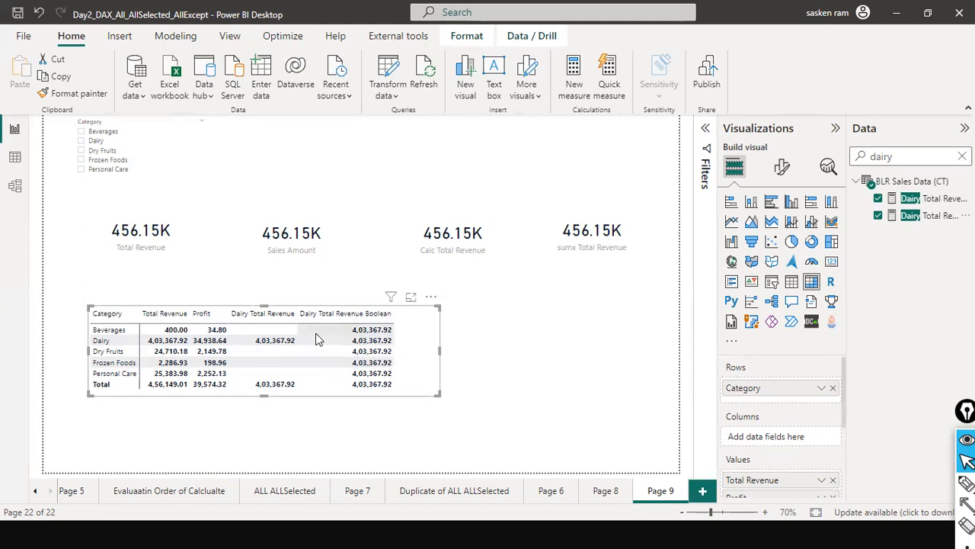
pyautogui.moveTo(289, 344)
pyautogui.moveTo(439, 356); pyautogui.dragTo(483, 367)
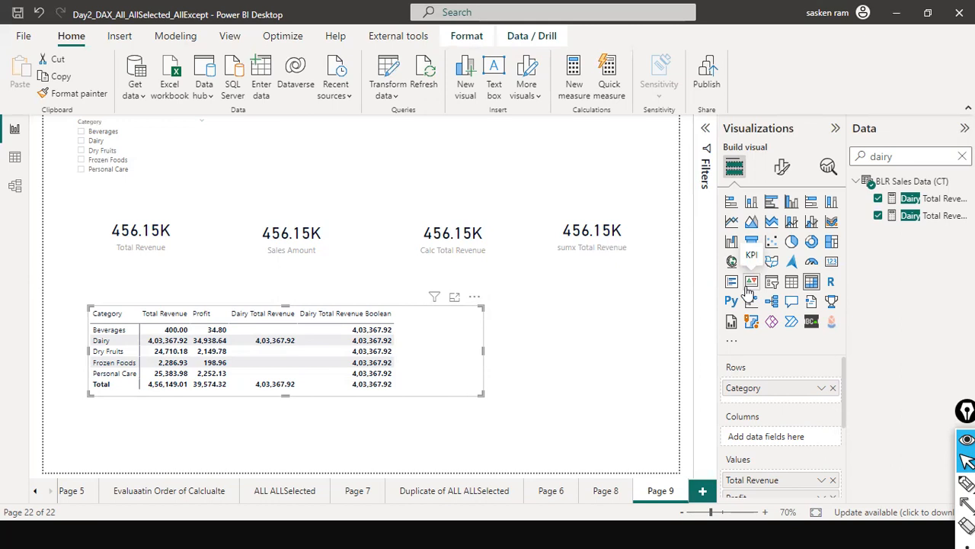
# Filter the report by Beverages and Personal Care to compare both Dairy measures in the matrix, and clear the category slicer
pyautogui.click(345, 313)
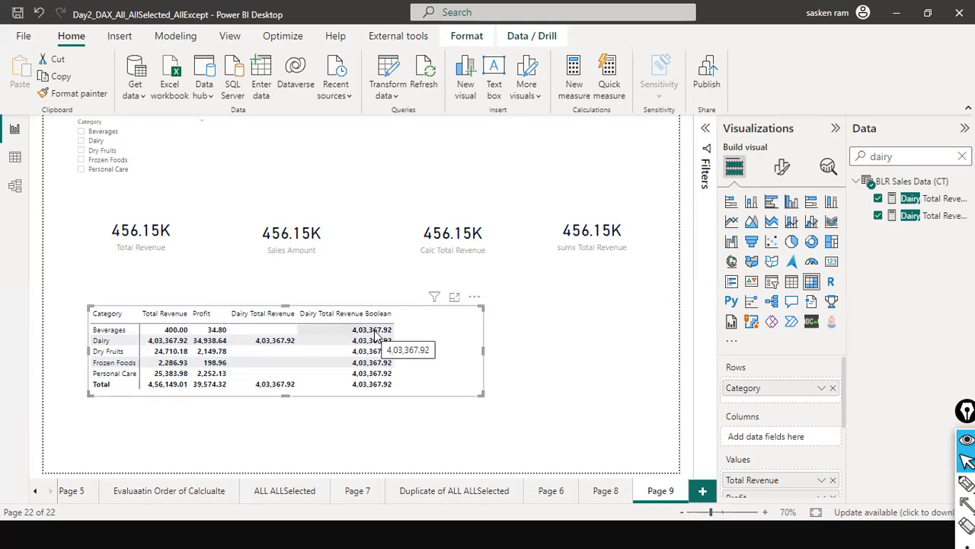
pyautogui.click(83, 134)
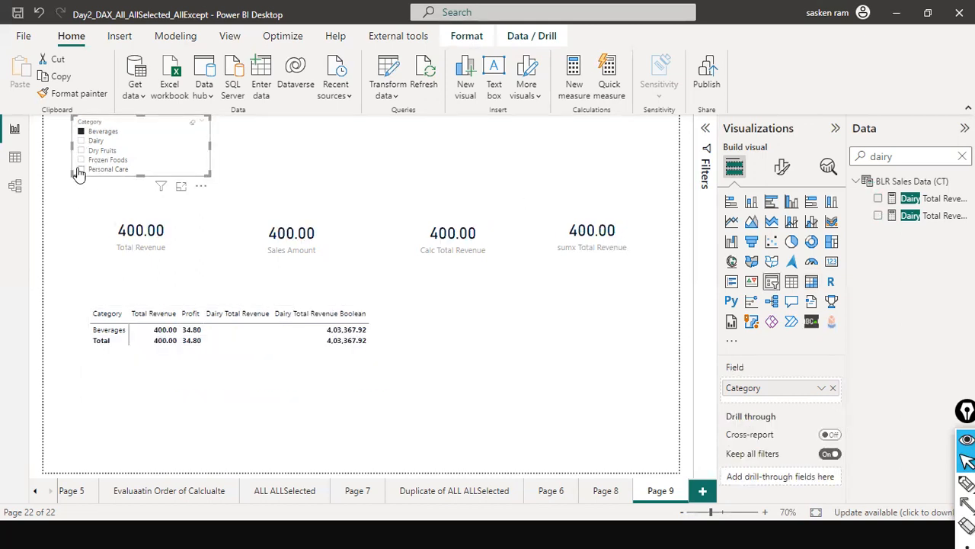
pyautogui.keyDown('ctrl'); pyautogui.click(80, 170); pyautogui.keyUp('ctrl')
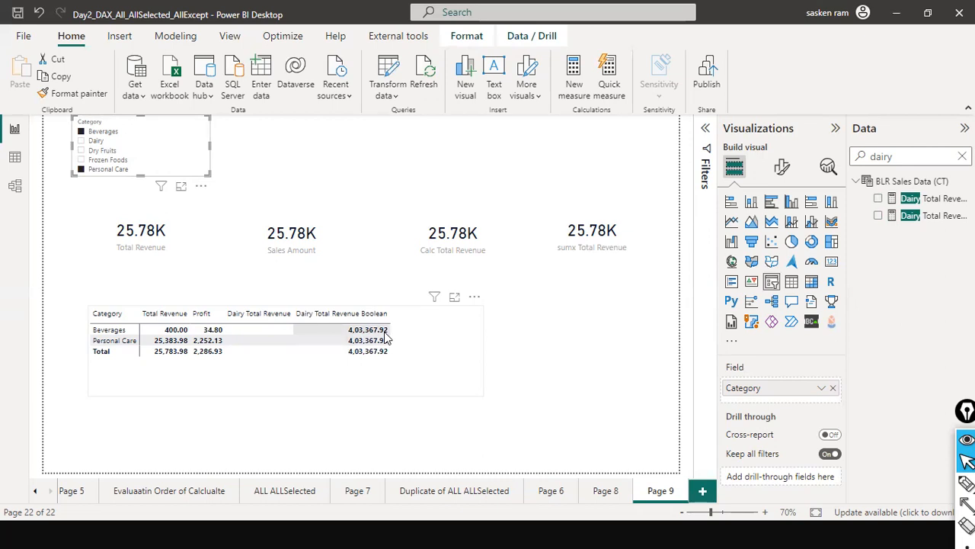
pyautogui.click(428, 349)
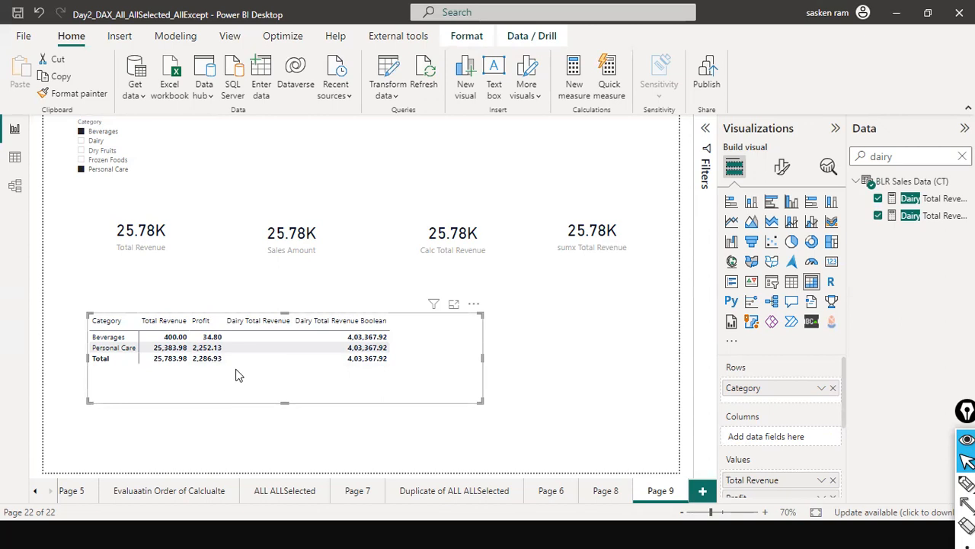
pyautogui.click(530, 351)
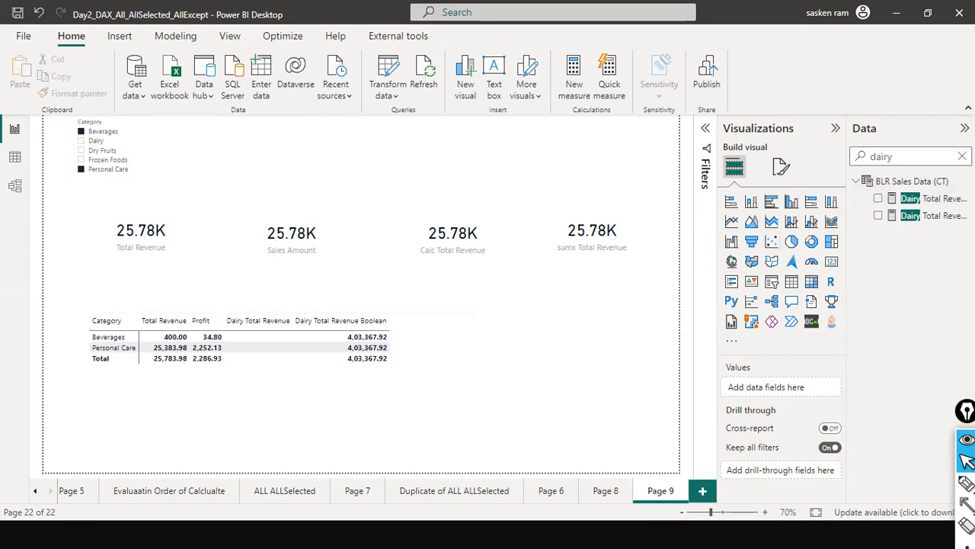
pyautogui.click(191, 125)
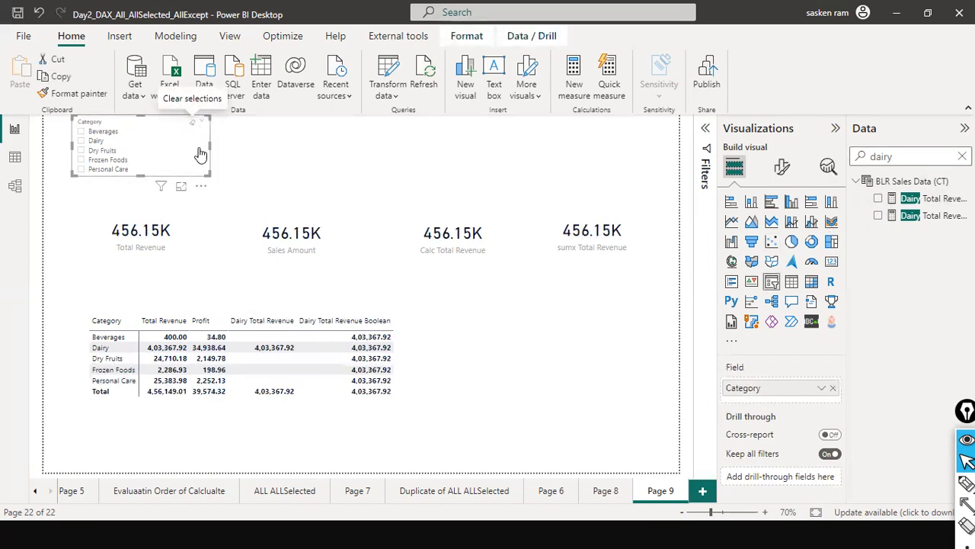
# Compare the two Dairy measures' formulas and start a new measure from a copy of the Dairy Total Revenue Boolean formula
pyautogui.click(567, 352)
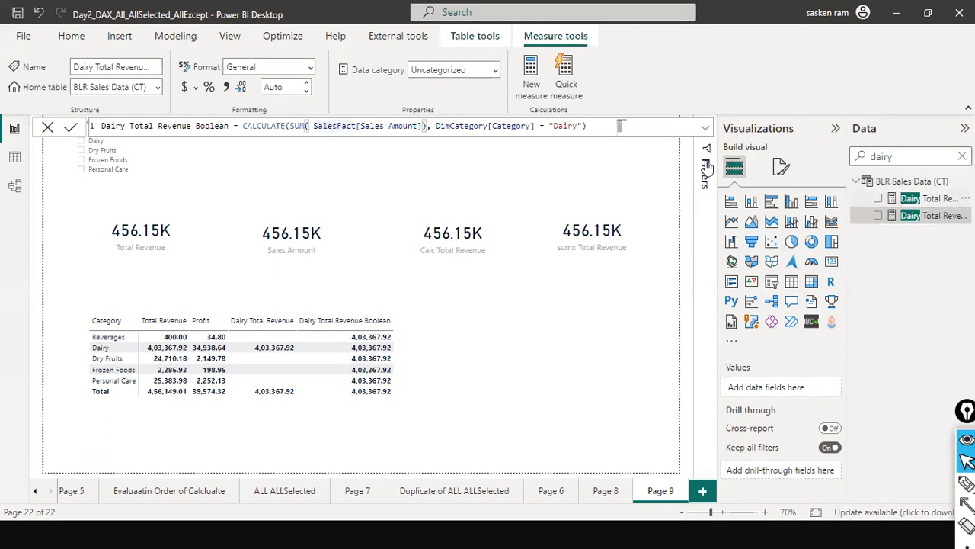
pyautogui.click(928, 199)
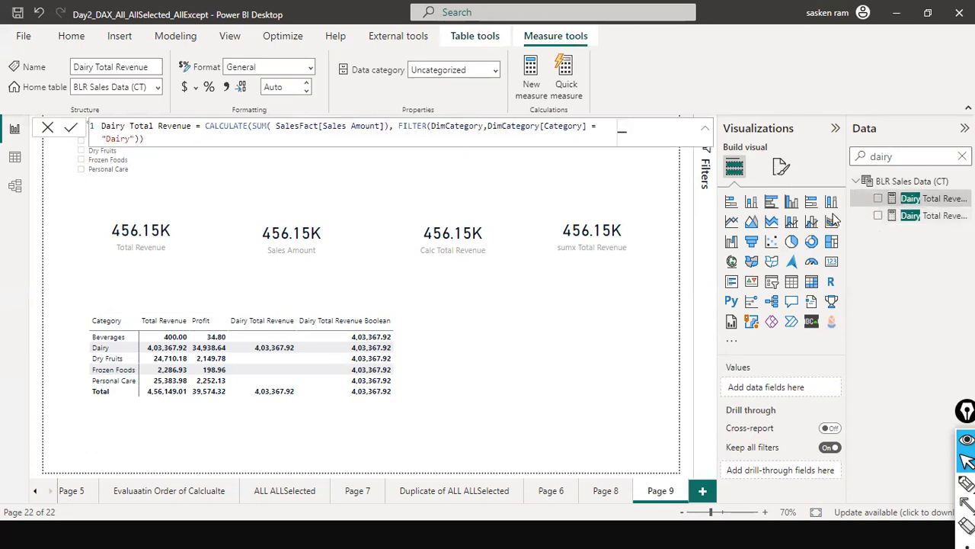
pyautogui.click(910, 216)
pyautogui.click(494, 128)
pyautogui.hotkey('ctrl', 'a')
pyautogui.hotkey('ctrl', 'c')
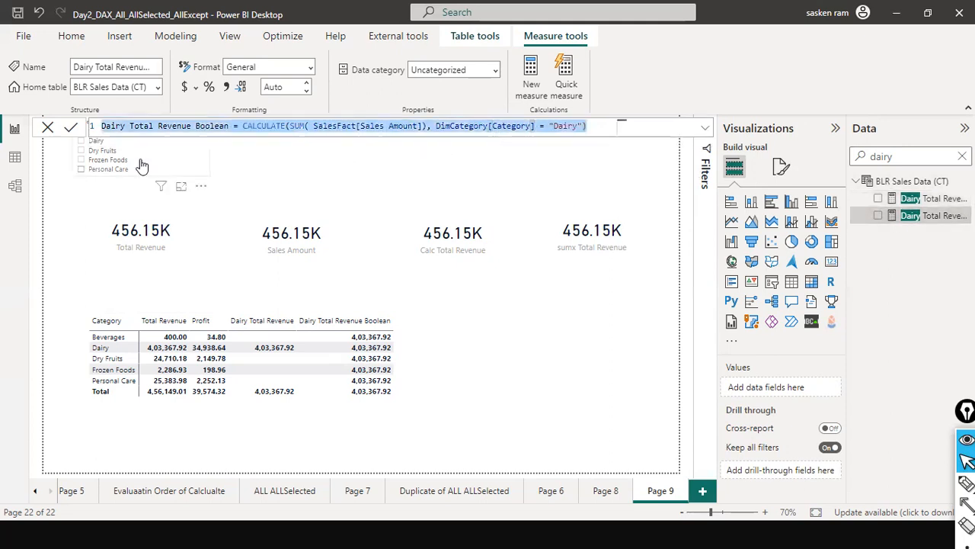
pyautogui.click(46, 129)
pyautogui.click(535, 370)
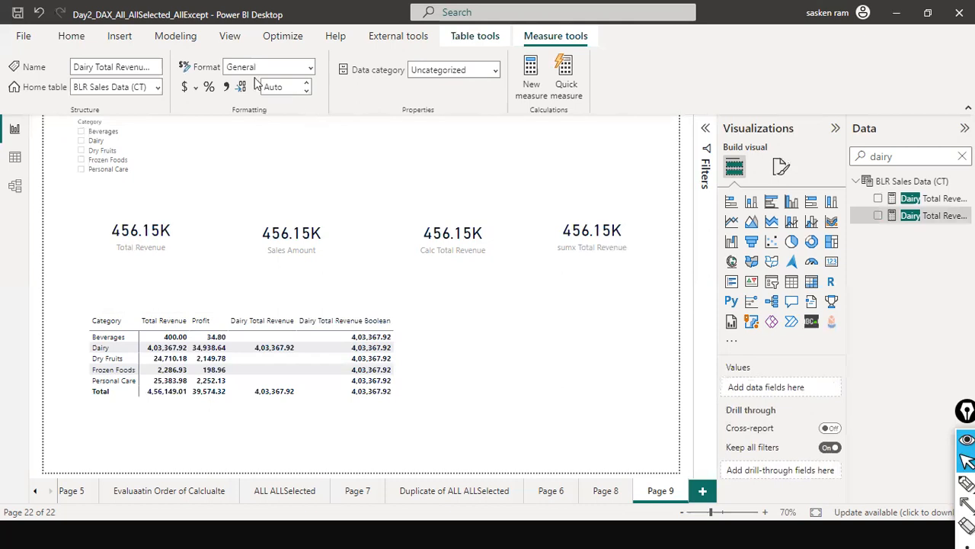
pyautogui.click(176, 35)
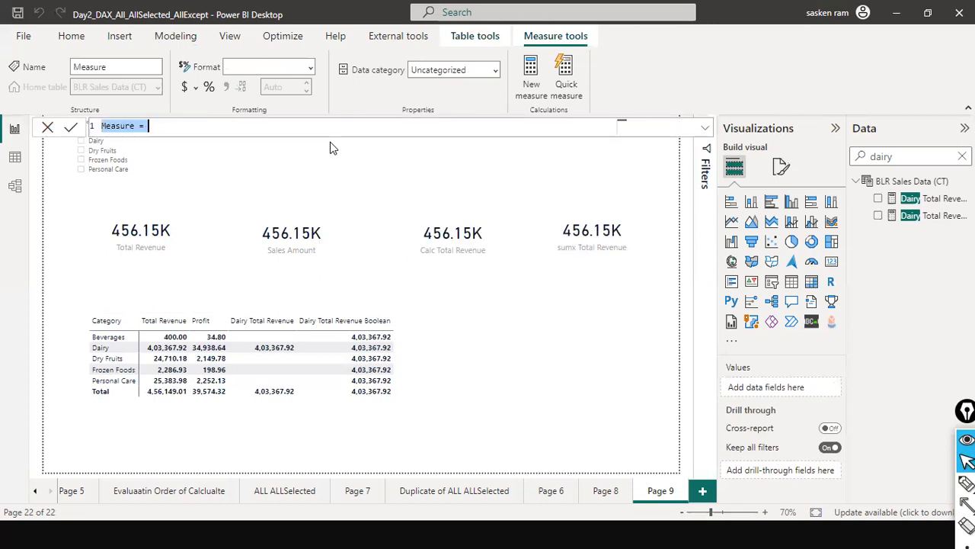
pyautogui.hotkey('ctrl', 'v')
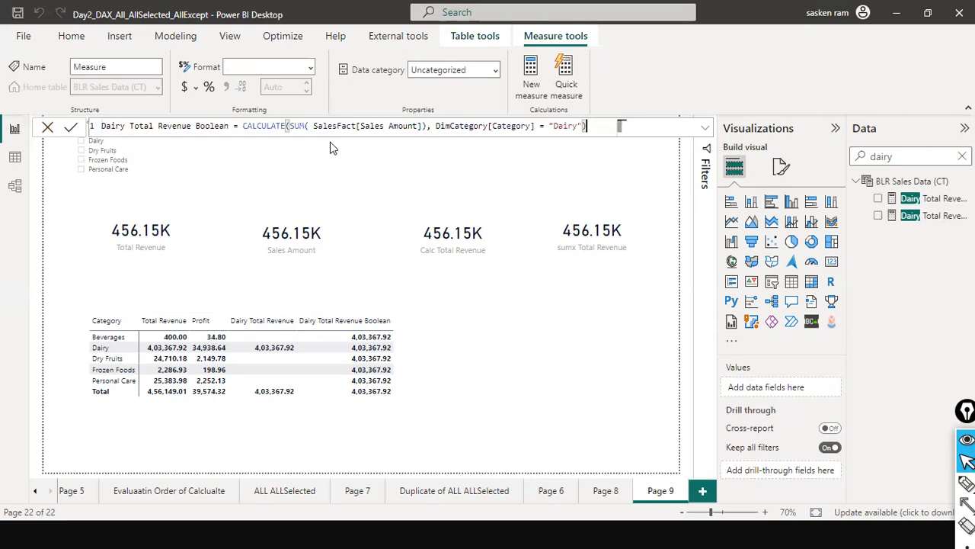
# Replace the DimCategory[Category] = "Dairy" condition in the copied formula with the ALL function
pyautogui.press('Left')
pyautogui.press('Left')
pyautogui.press('Left')
pyautogui.press('Left')
pyautogui.press('Left')
pyautogui.press('Left')
pyautogui.press('Left')
pyautogui.press('Left')
pyautogui.press('Left')
pyautogui.press('Left')
pyautogui.press('Left')
pyautogui.press('Left')
pyautogui.press('Left')
pyautogui.press('Left')
pyautogui.press('Left')
pyautogui.press('Left')
pyautogui.press('Left')
pyautogui.press('Left')
pyautogui.press('Left')
pyautogui.press('Left')
pyautogui.press('Left')
pyautogui.press('Left')
pyautogui.press('Left')
pyautogui.press('Left')
pyautogui.press('Left')
pyautogui.press('Left')
pyautogui.press('Left')
pyautogui.press('Left')
pyautogui.hotkey('shift', 'Right')
pyautogui.hotkey('shift', 'Right')
pyautogui.hotkey('shift', 'Right')
pyautogui.hotkey('shift', 'Right')
pyautogui.hotkey('shift', 'Right')
pyautogui.hotkey('shift', 'Right')
pyautogui.hotkey('shift', 'Right')
pyautogui.hotkey('shift', 'Right')
pyautogui.hotkey('shift', 'Right')
pyautogui.hotkey('shift', 'Right')
pyautogui.hotkey('shift', 'Right')
pyautogui.hotkey('shift', 'Right')
pyautogui.hotkey('shift', 'Right')
pyautogui.hotkey('shift', 'Right')
pyautogui.hotkey('shift', 'Right')
pyautogui.hotkey('shift', 'Right')
pyautogui.hotkey('shift', 'Right')
pyautogui.hotkey('shift', 'Right')
pyautogui.hotkey('shift', 'Right')
pyautogui.hotkey('shift', 'Right')
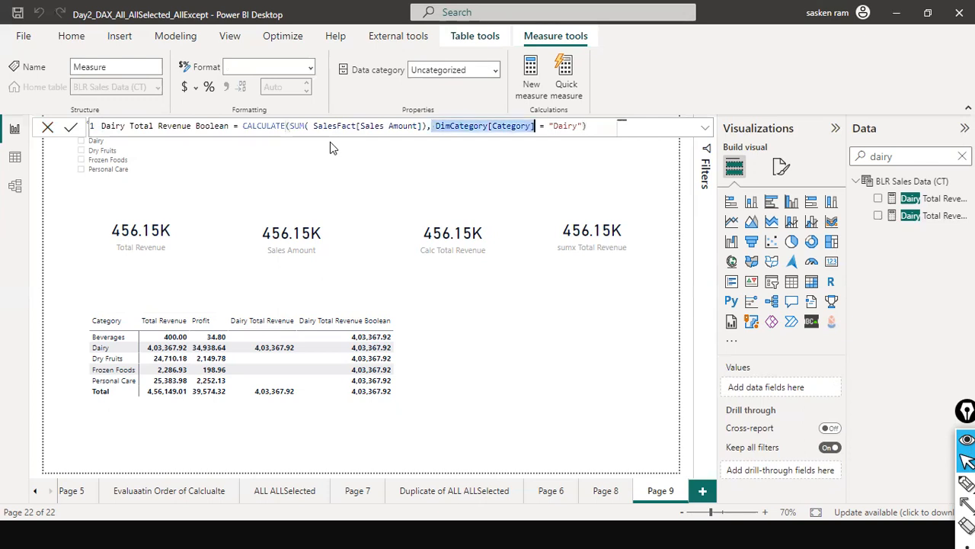
pyautogui.hotkey('shift', 'Right')
pyautogui.hotkey('shift', 'Right')
pyautogui.hotkey('shift', 'Right')
pyautogui.hotkey('shift', 'Right')
pyautogui.hotkey('shift', 'Right')
pyautogui.hotkey('shift', 'Right')
pyautogui.hotkey('shift', 'Right')
pyautogui.hotkey('shift', 'Right')
pyautogui.hotkey('shift', 'Right')
pyautogui.hotkey('shift', 'Right')
pyautogui.hotkey('shift', 'Right')
pyautogui.press('BackSpace')
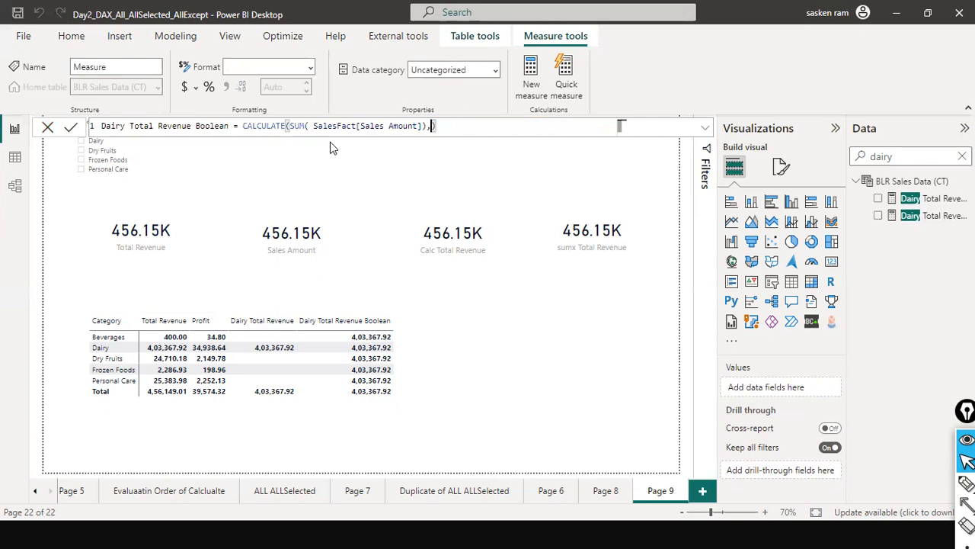
pyautogui.write('ALL')
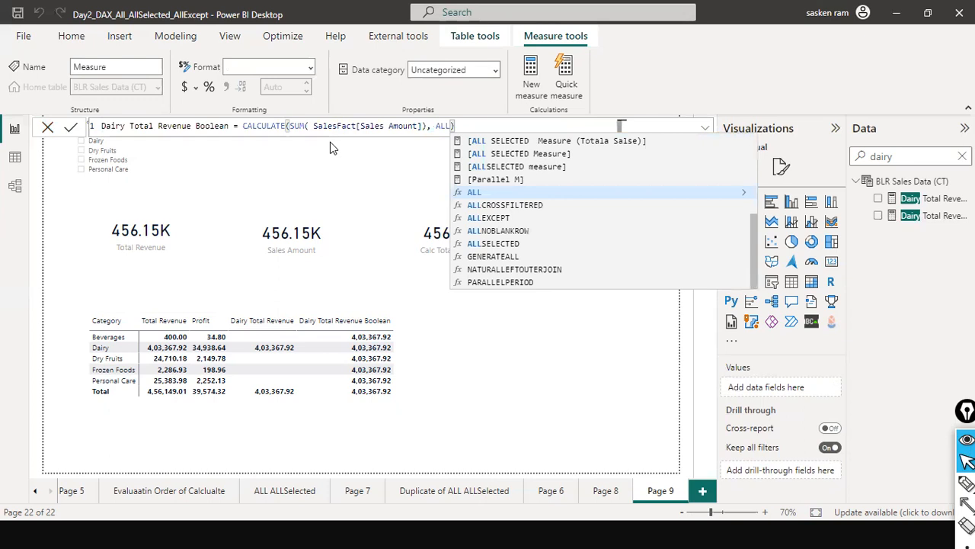
pyautogui.write('(')
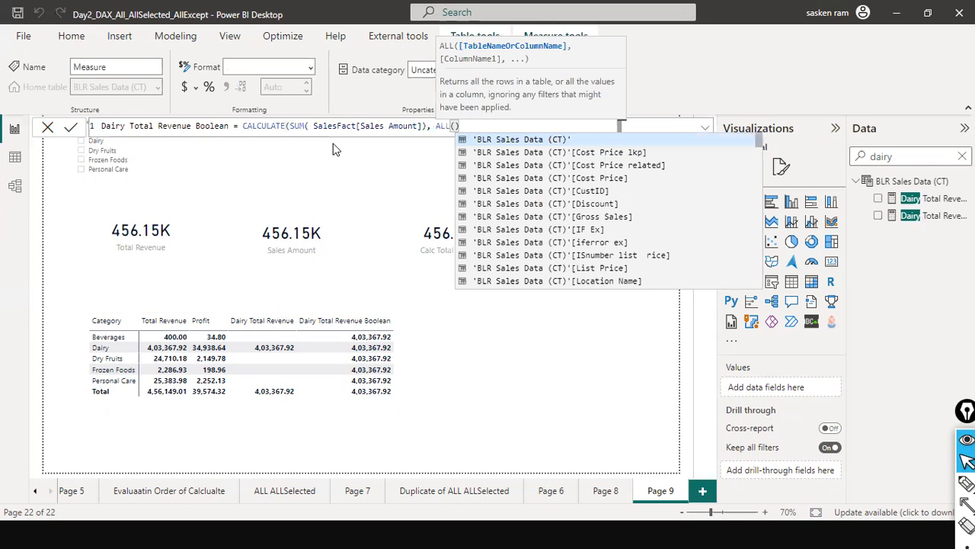
pyautogui.write('sales')
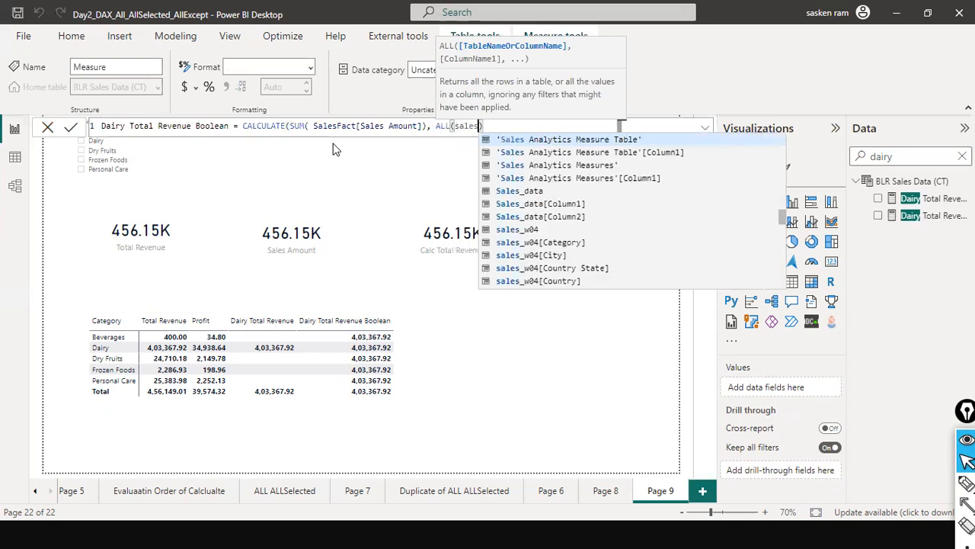
pyautogui.press('BackSpace')
pyautogui.press('BackSpace')
pyautogui.press('BackSpace')
pyautogui.press('BackSpace')
pyautogui.press('BackSpace')
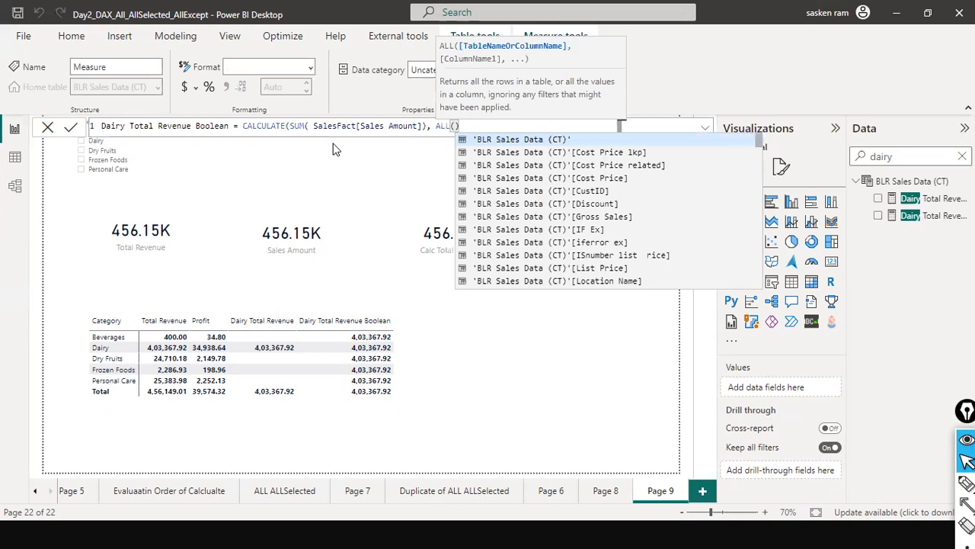
pyautogui.write('cat')
pyautogui.press('BackSpace')
pyautogui.press('BackSpace')
pyautogui.press('BackSpace')
# Complete the ALL function with DimCategory[Category] as its column and close the CALCULATE expression
pyautogui.write('dim')
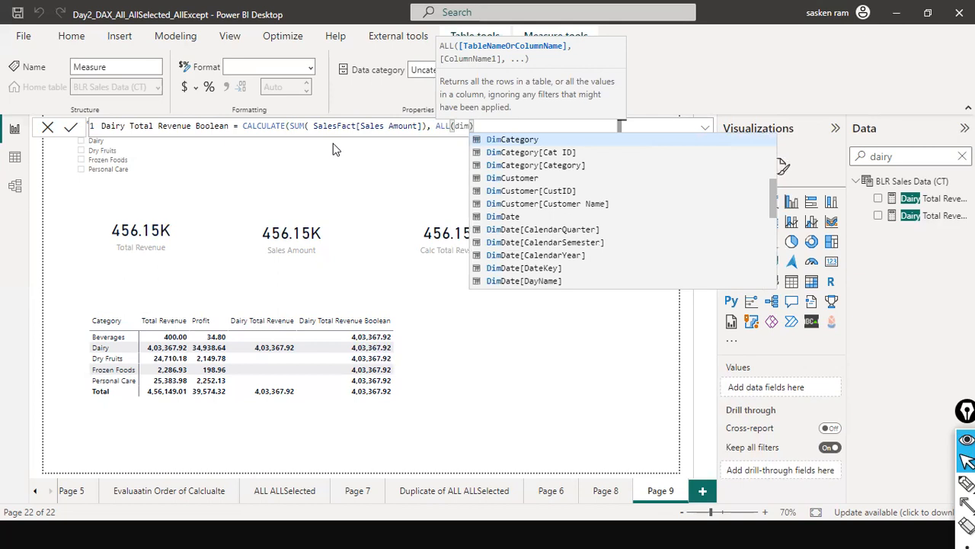
pyautogui.write('cat')
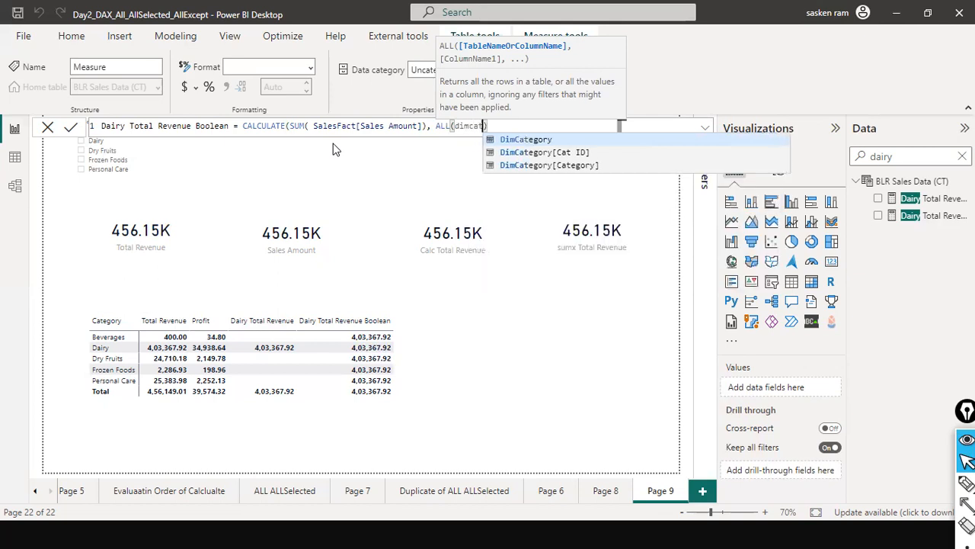
pyautogui.press('Tab')
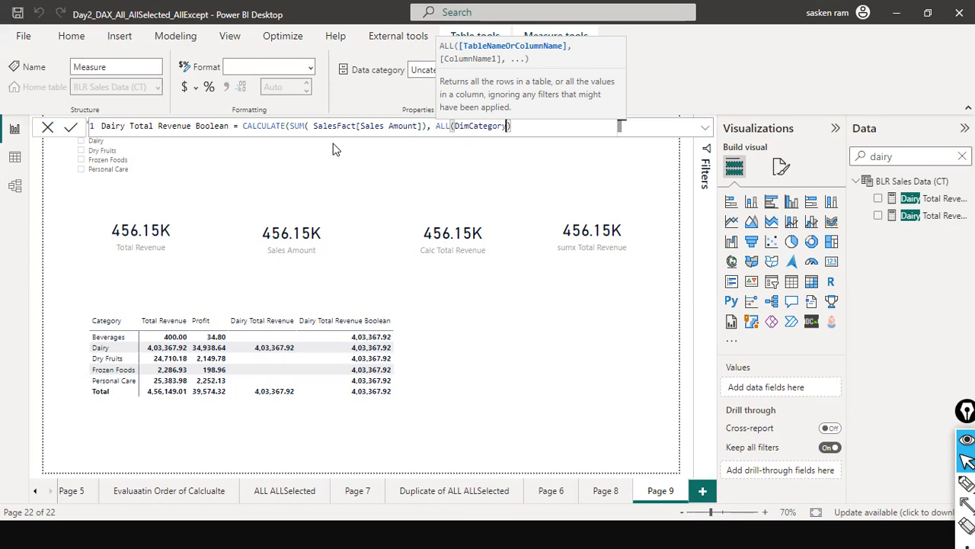
pyautogui.write('[')
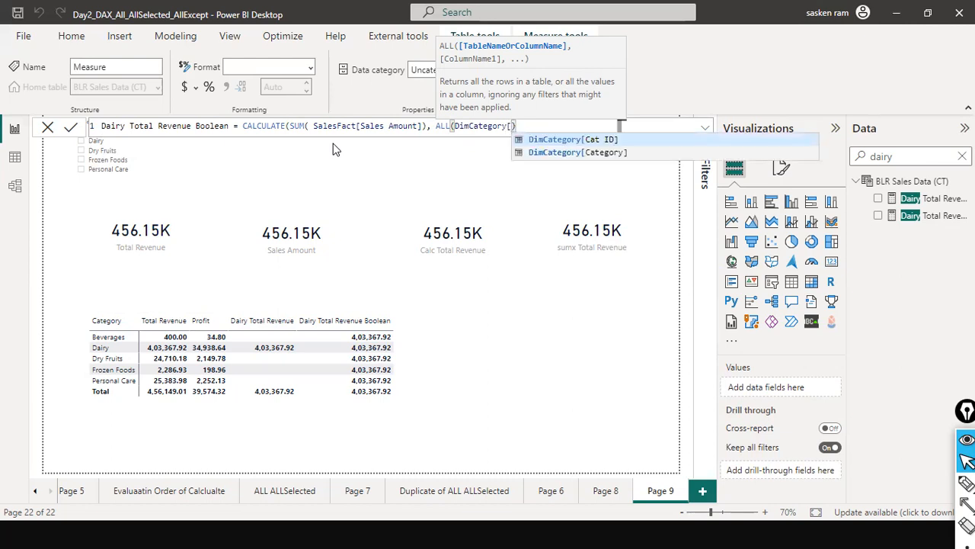
pyautogui.press('Down')
pyautogui.press('Tab')
pyautogui.press('Right')
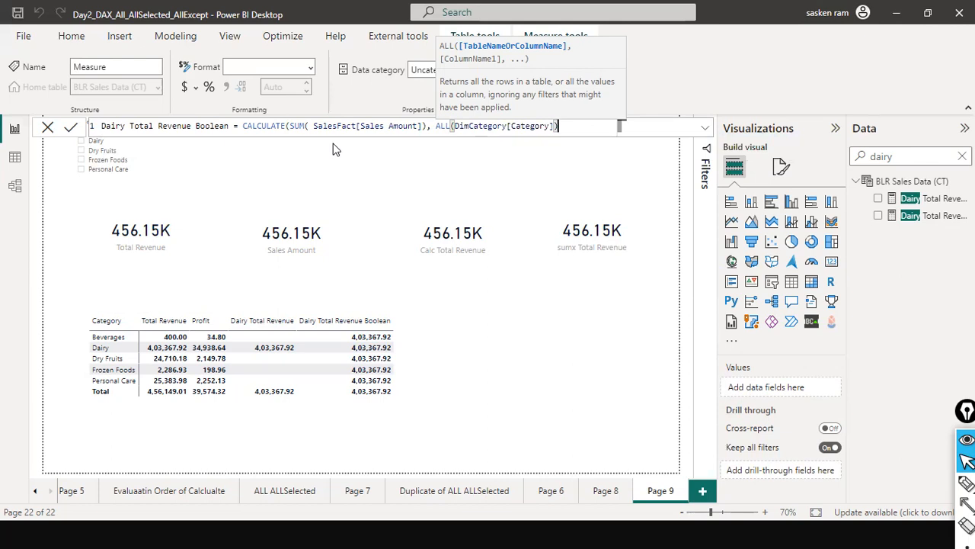
pyautogui.write(')')
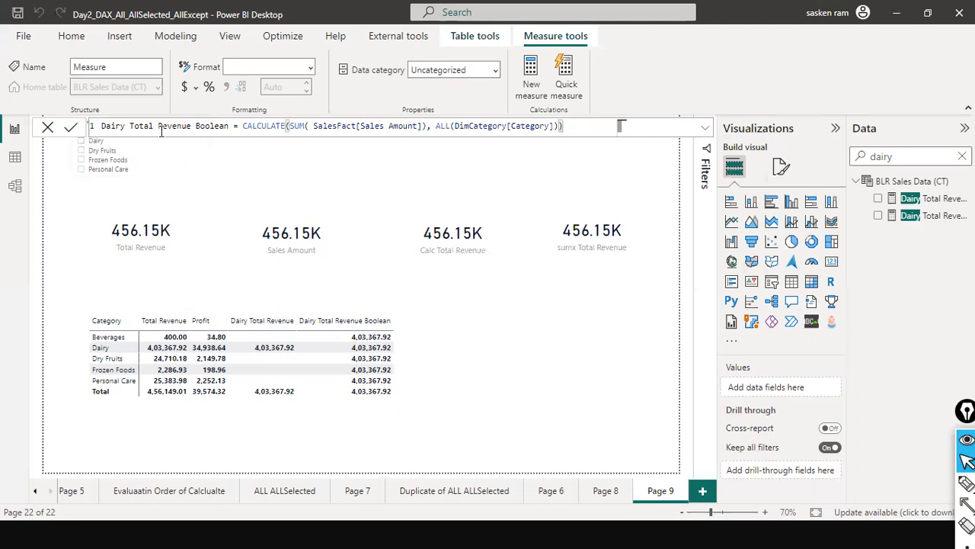
# Name the new measure ALL Dairy Total Revenue in its formula, without the word Boolean, and apply it
pyautogui.moveTo(158, 127); pyautogui.dragTo(197, 127)
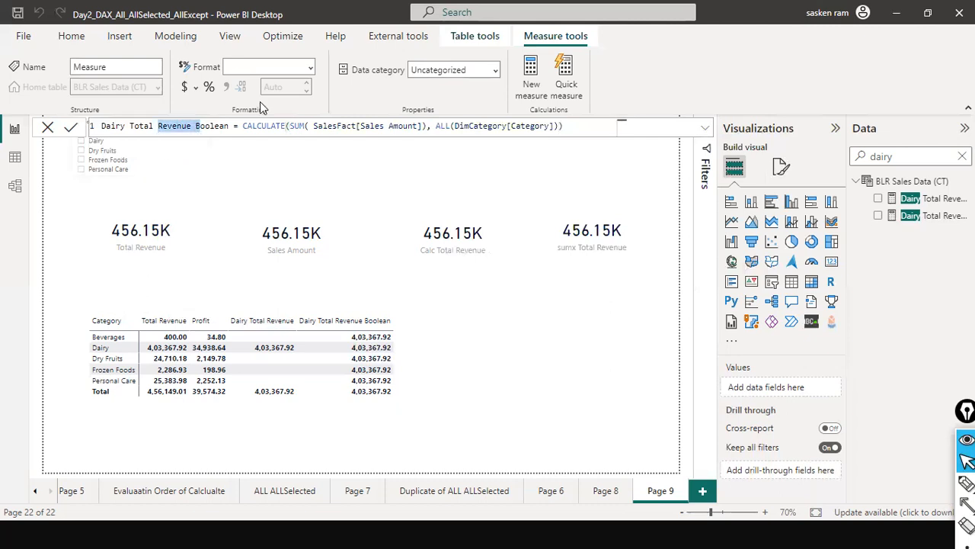
pyautogui.press('Right')
pyautogui.press('Right')
pyautogui.hotkey('ctrl', 'shift', 'Right')
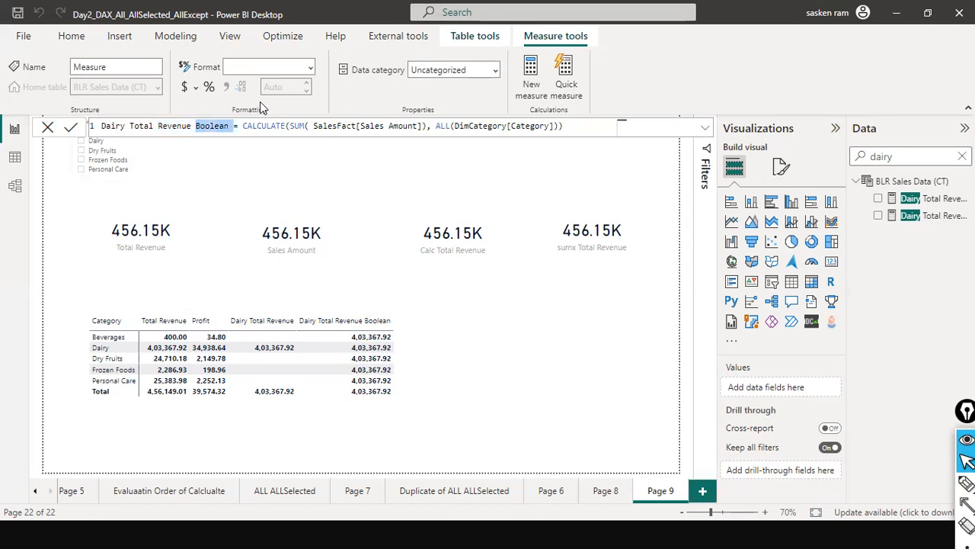
pyautogui.press('Delete')
pyautogui.press('Home')
pyautogui.hotkey('shift', 'End')
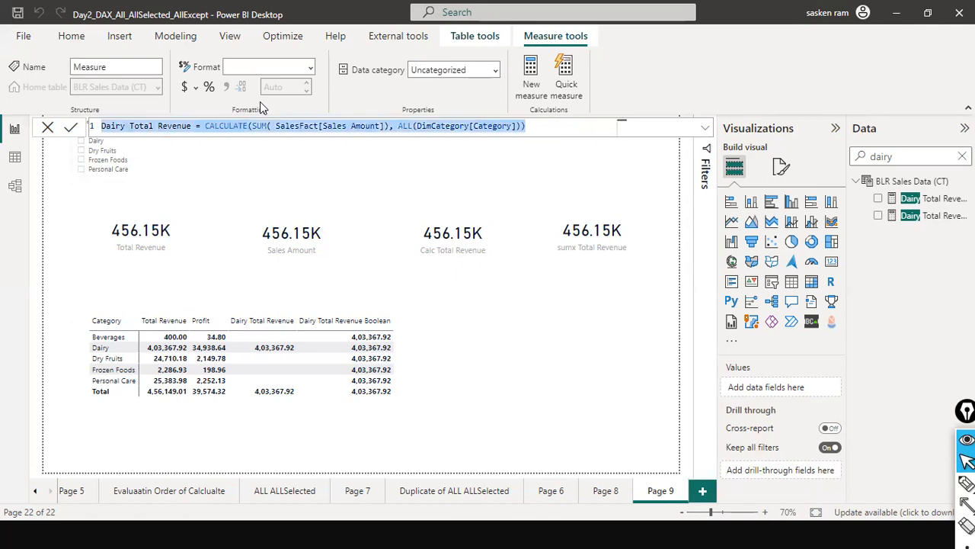
pyautogui.press('Home')
pyautogui.write('ALL')
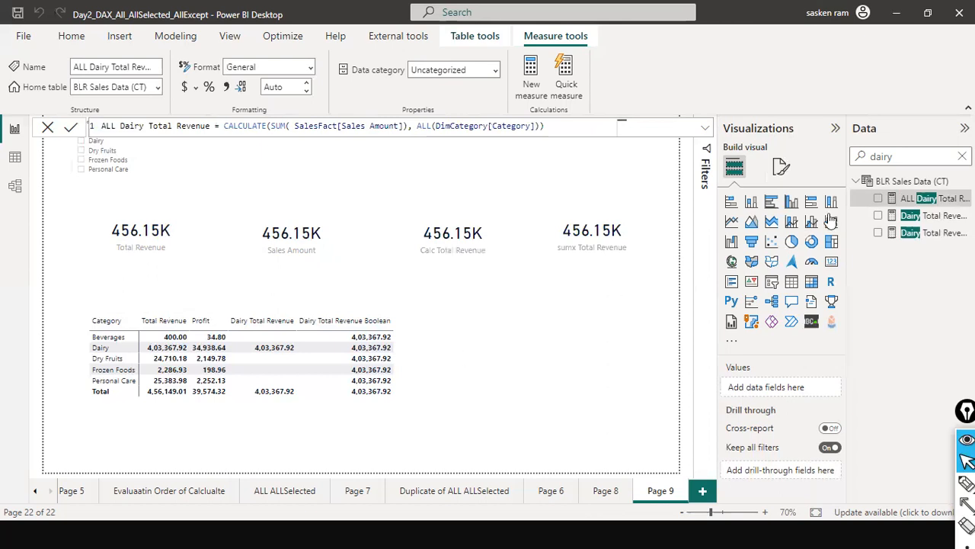
# Add ALL Dairy Total Revenue to the matrix and widen the matrix to leave room for more columns
pyautogui.moveTo(898, 204); pyautogui.dragTo(389, 347)
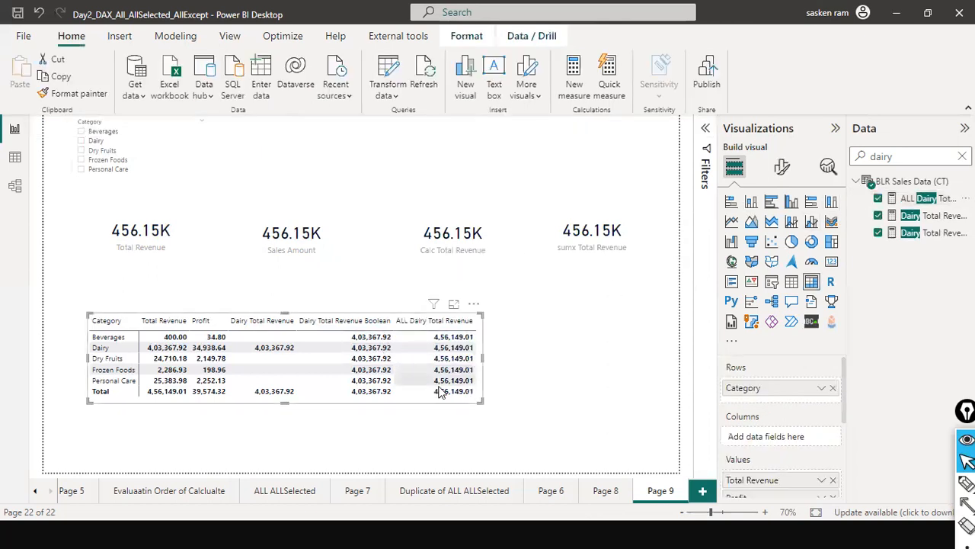
pyautogui.moveTo(481, 356); pyautogui.dragTo(547, 357)
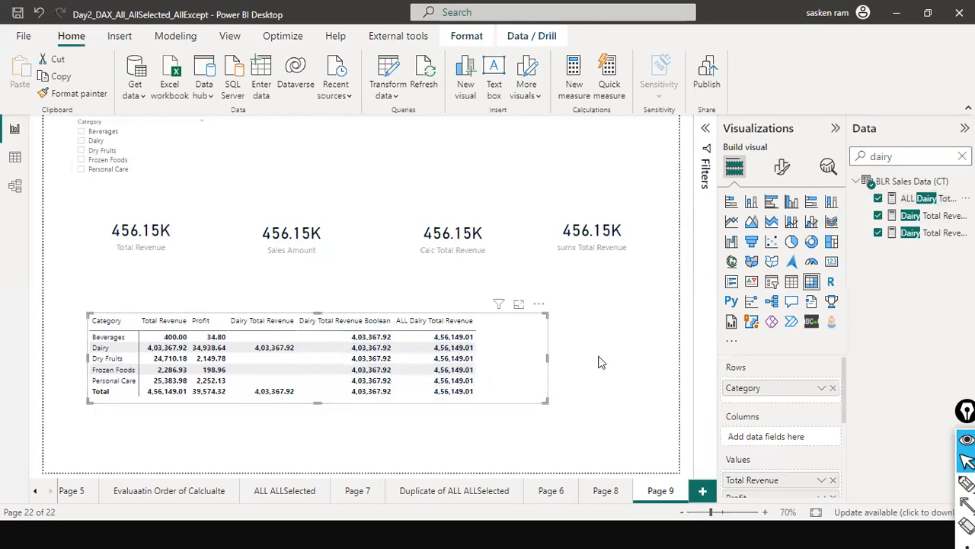
# Rename the ALL Dairy Total Revenue measure to ALL Total Revenue in its formula and close the formula
pyautogui.click(918, 199)
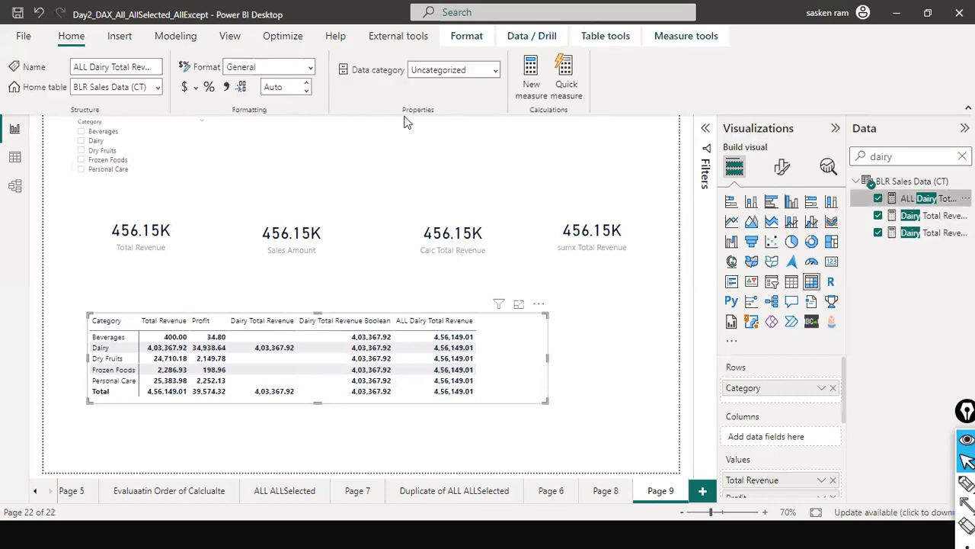
pyautogui.doubleClick(135, 126)
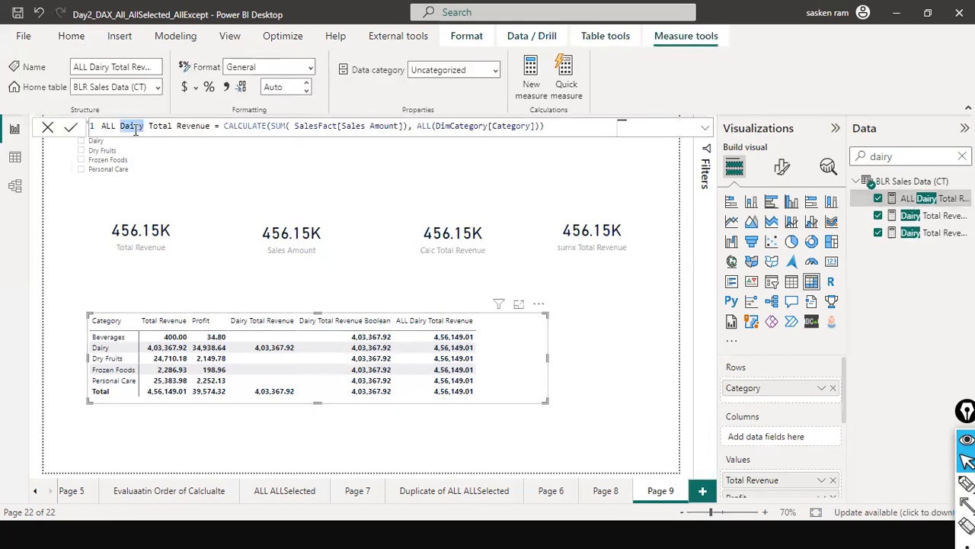
pyautogui.press('Delete')
pyautogui.press('Delete')
pyautogui.press('End')
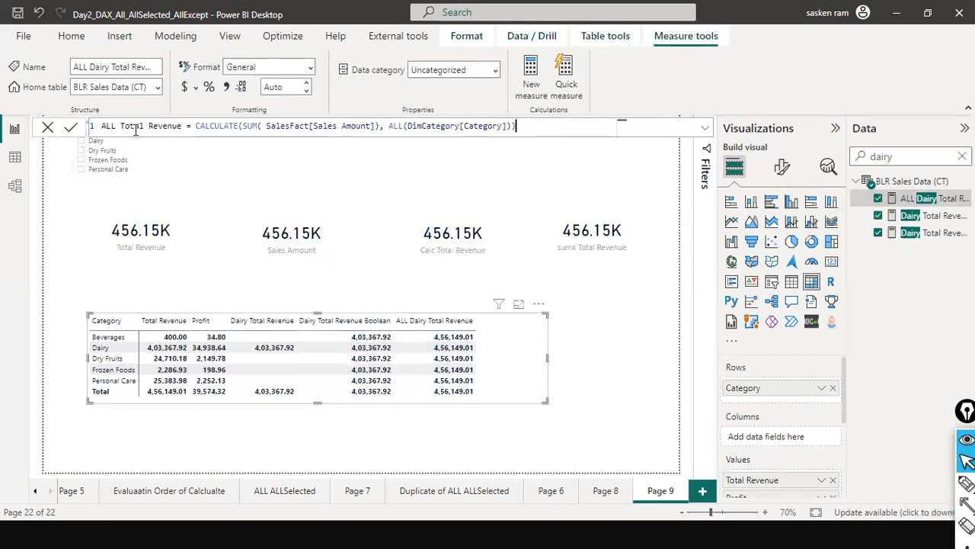
pyautogui.press('Return')
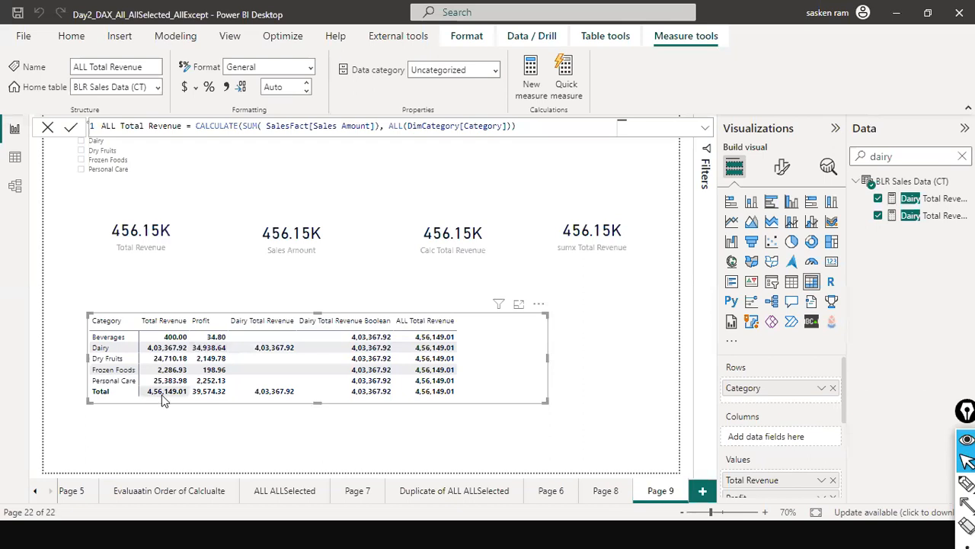
pyautogui.click(48, 127)
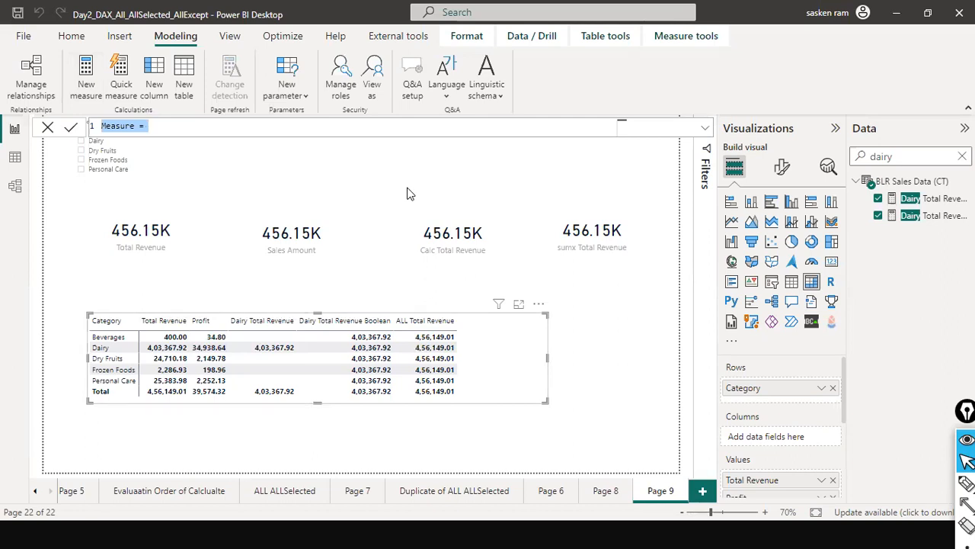
# Name the new measure % of Revenue Contrbn
pyautogui.write('% o')
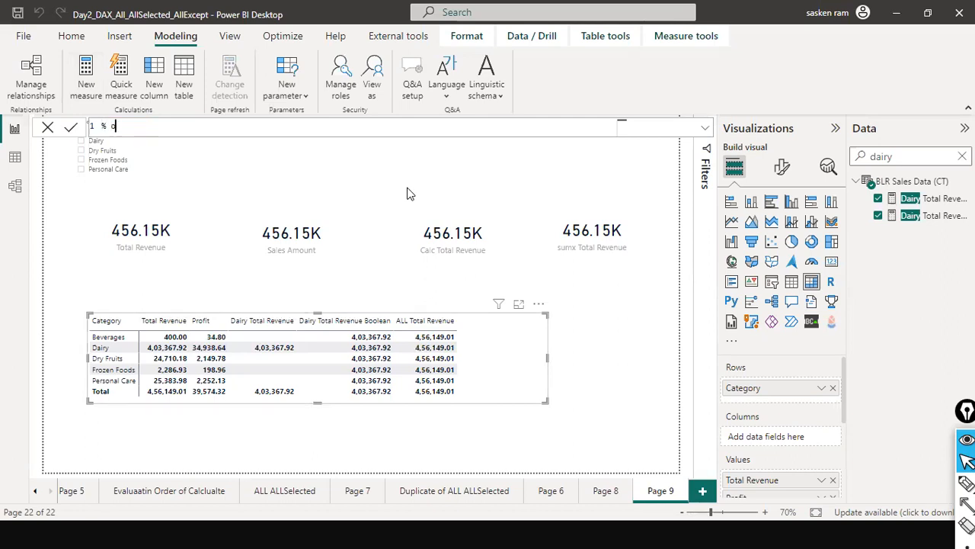
pyautogui.write('f Revenue Contrbn ')
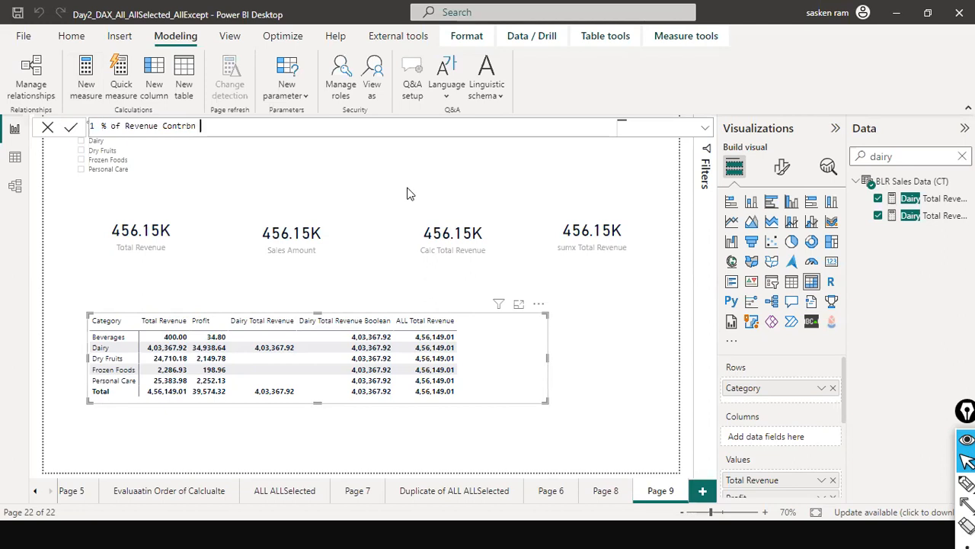
pyautogui.write('= DIVIDE(')
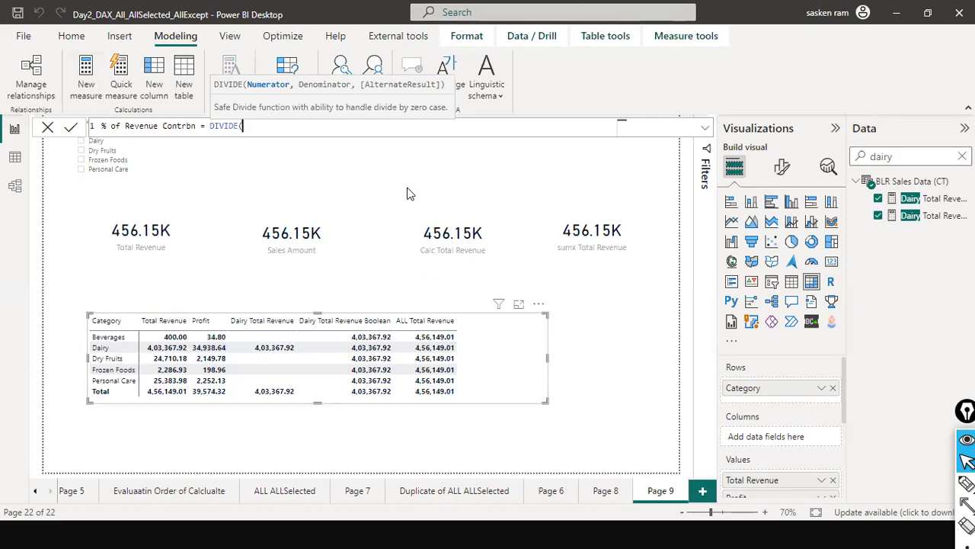
pyautogui.write(' tot')
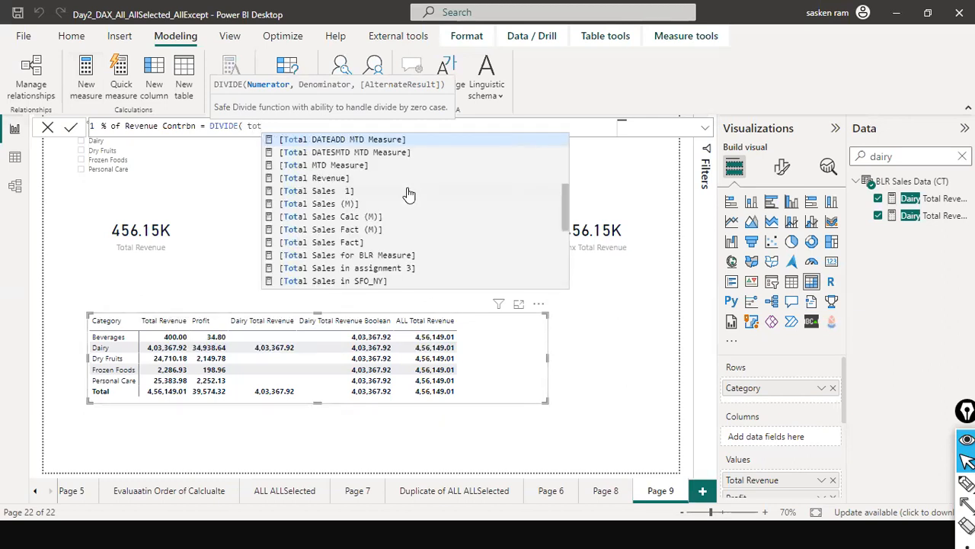
# Begin the % of Revenue Contrbn formula with DIVIDE, using the Total Revenue measure as numerator
pyautogui.press('Down')
pyautogui.press('Down')
pyautogui.press('Down')
pyautogui.press('Tab')
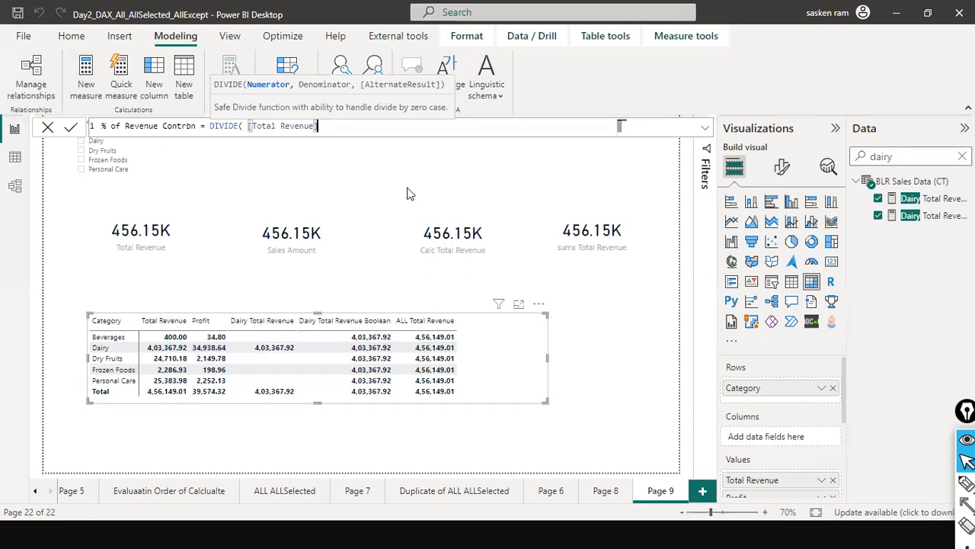
pyautogui.write(',')
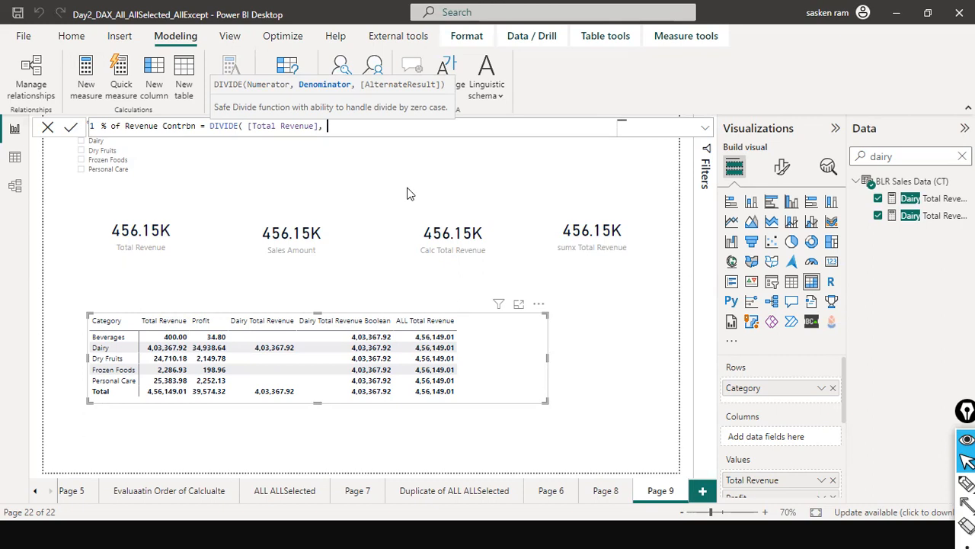
# Use ALL Total Revenue as the denominator with 0 as alternate result, multiply the division by 100, and apply the measure
pyautogui.write('all')
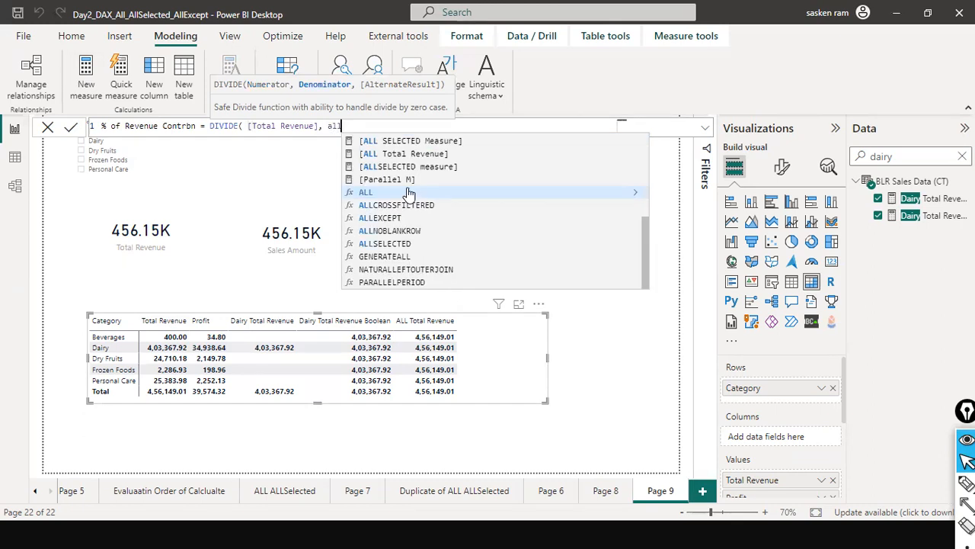
pyautogui.write(' to')
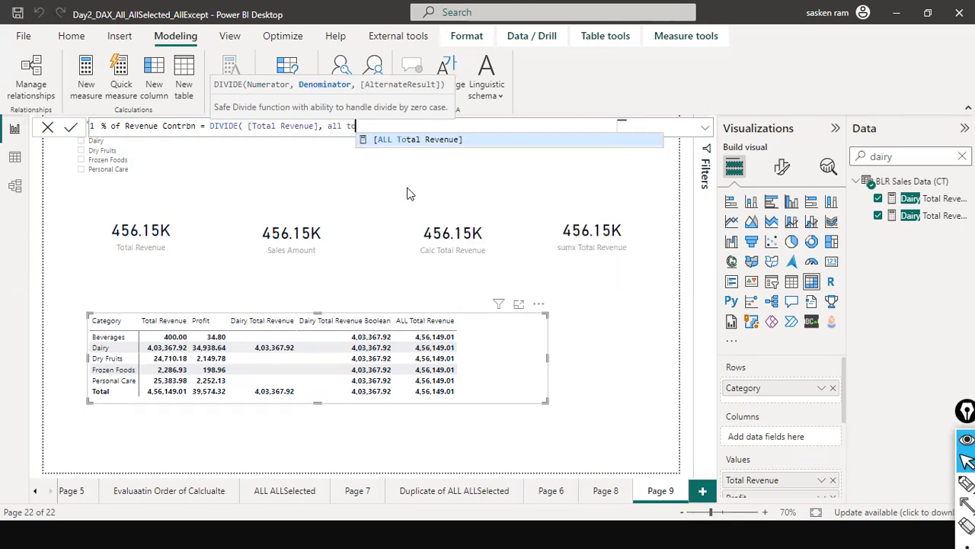
pyautogui.press('Tab')
pyautogui.write(',0)')
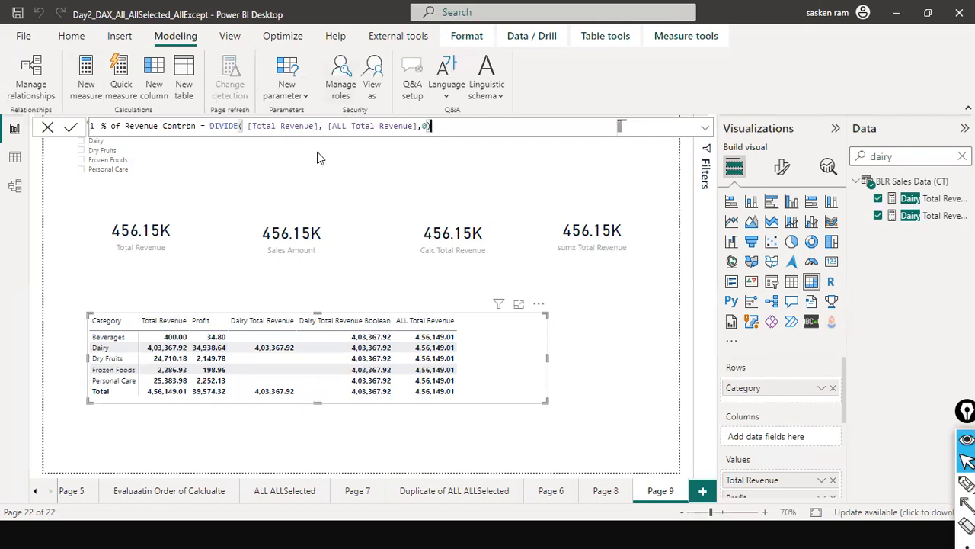
pyautogui.write(')')
pyautogui.write('*')
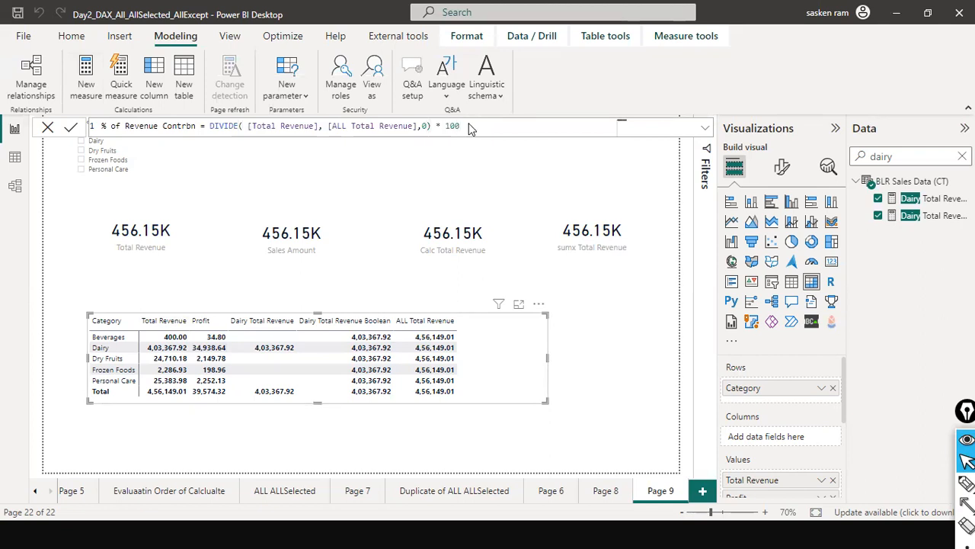
pyautogui.press('Return')
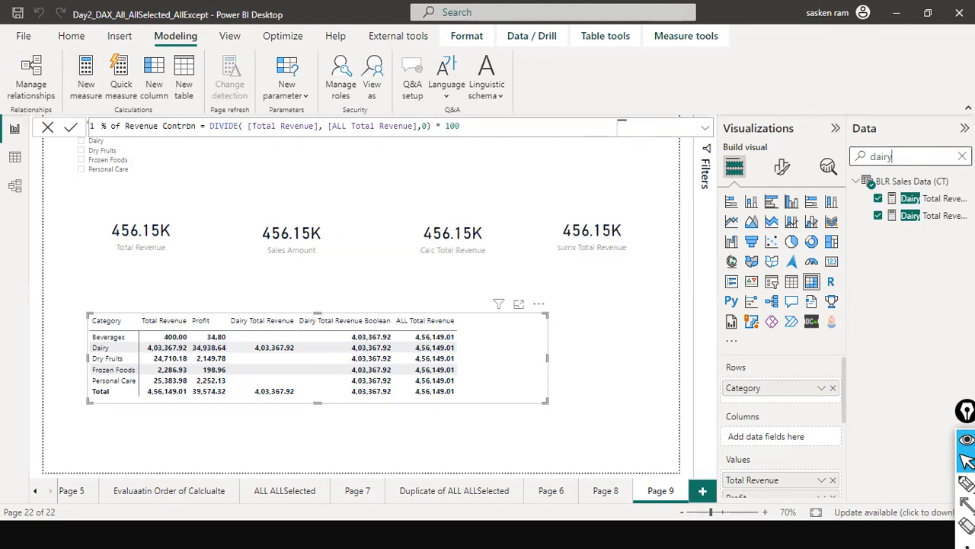
# Search the data fields for "%" in place of "dairy"
pyautogui.press('BackSpace')
pyautogui.press('BackSpace')
pyautogui.press('BackSpace')
pyautogui.press('BackSpace')
pyautogui.press('BackSpace')
pyautogui.write('% ')
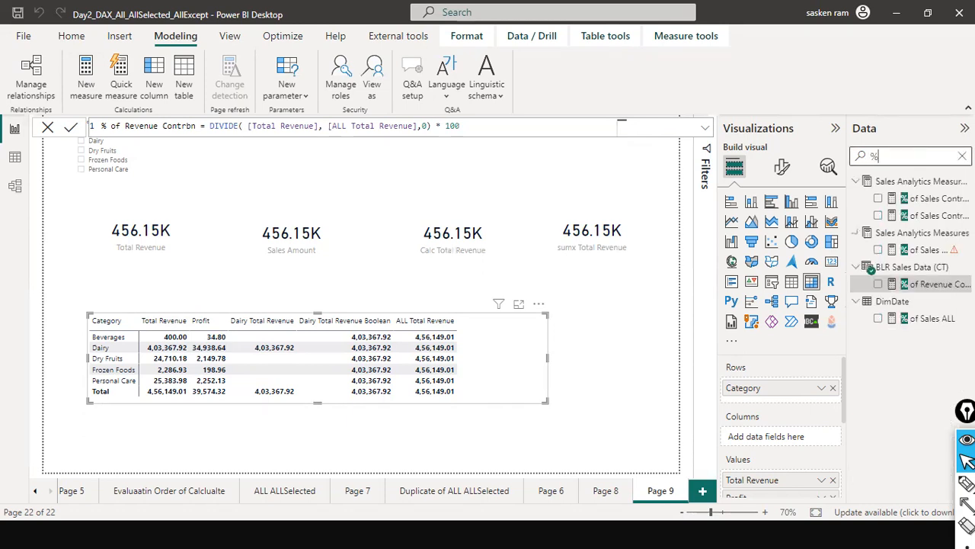
pyautogui.write('of re')
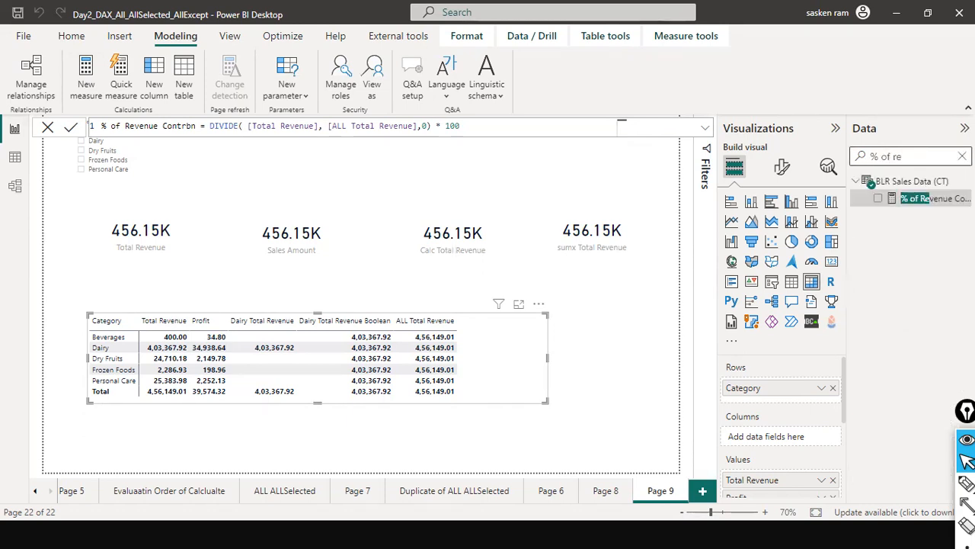
# Find the % of Revenue Contrbn measure, add it to the category matrix, and widen the matrix
pyautogui.moveTo(933, 198); pyautogui.dragTo(520, 341)
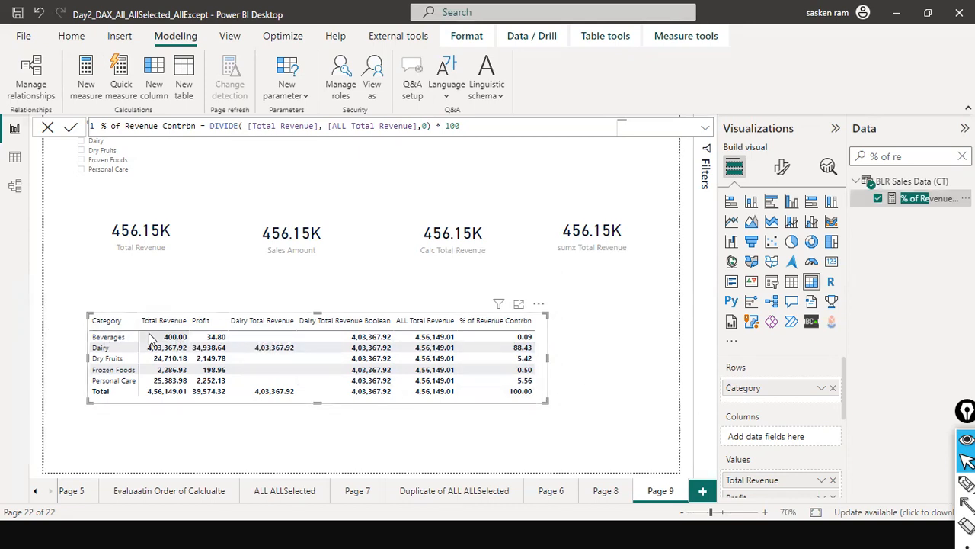
pyautogui.moveTo(548, 370)
pyautogui.mouseDown()
pyautogui.moveTo(588, 370)
pyautogui.moveTo(553, 394)
pyautogui.moveTo(567, 400)
pyautogui.moveTo(561, 376)
pyautogui.mouseUp()
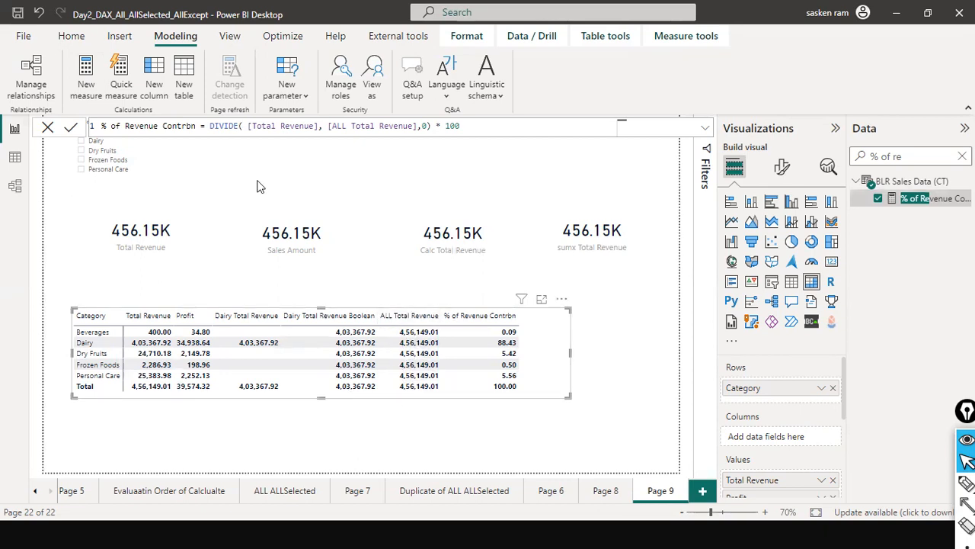
pyautogui.click(47, 129)
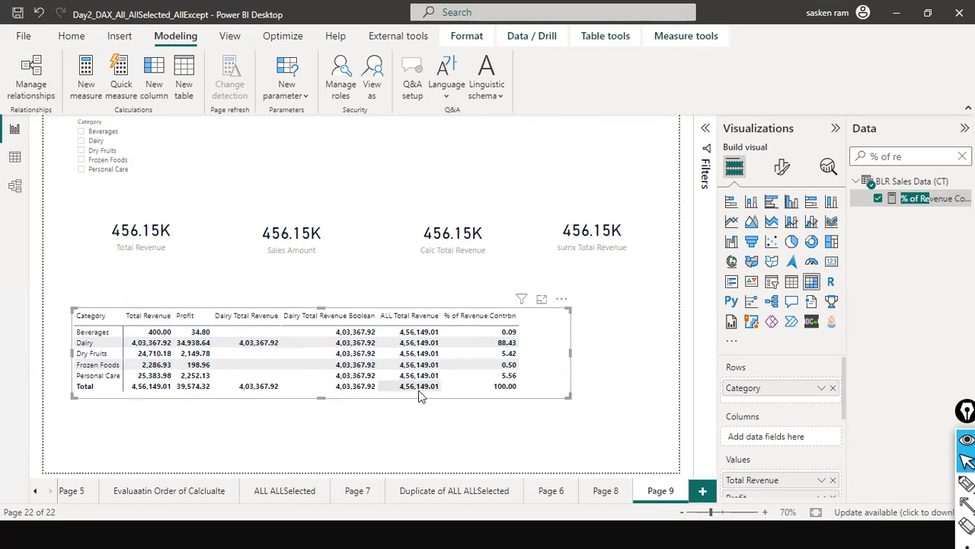
# Filter the Category slicer to Beverages, Dry Fruits and Personal Care to check the matrix, and clear the selection
pyautogui.click(85, 169)
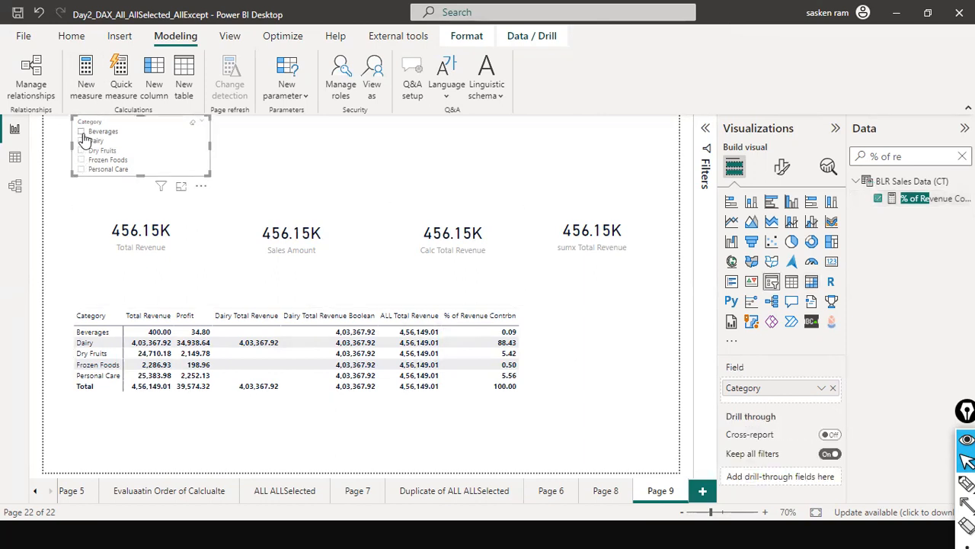
pyautogui.click(81, 132)
pyautogui.keyDown('ctrl'); pyautogui.click(81, 151); pyautogui.keyUp('ctrl')
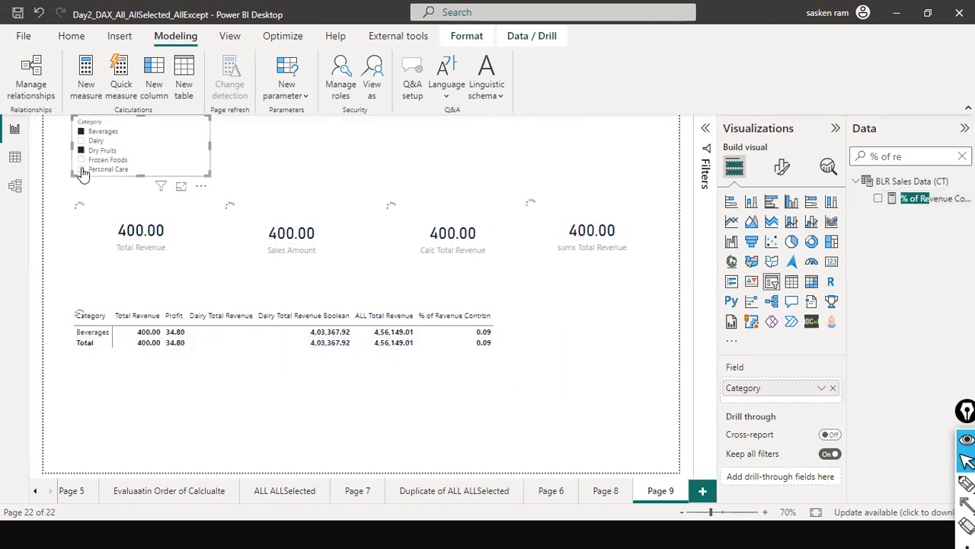
pyautogui.keyDown('ctrl'); pyautogui.click(80, 170); pyautogui.keyUp('ctrl')
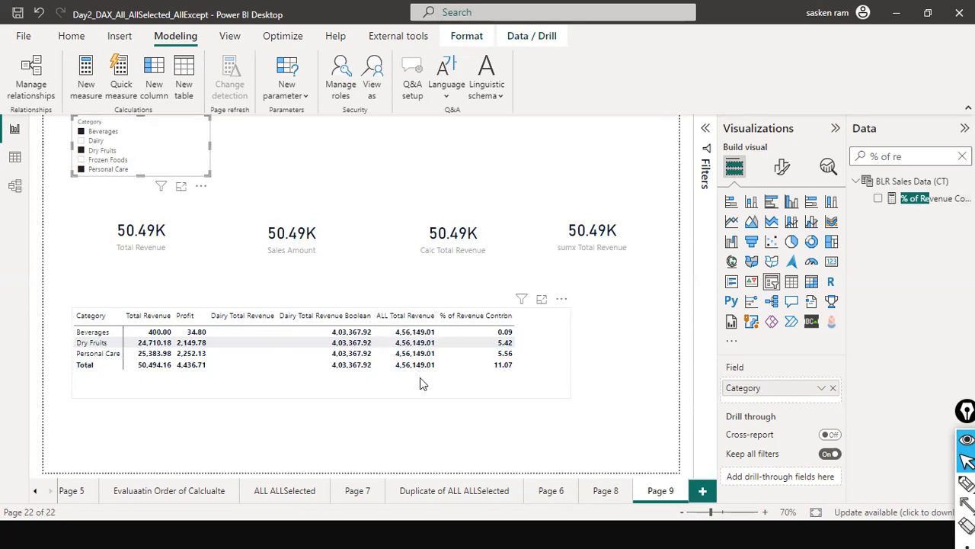
pyautogui.click(191, 132)
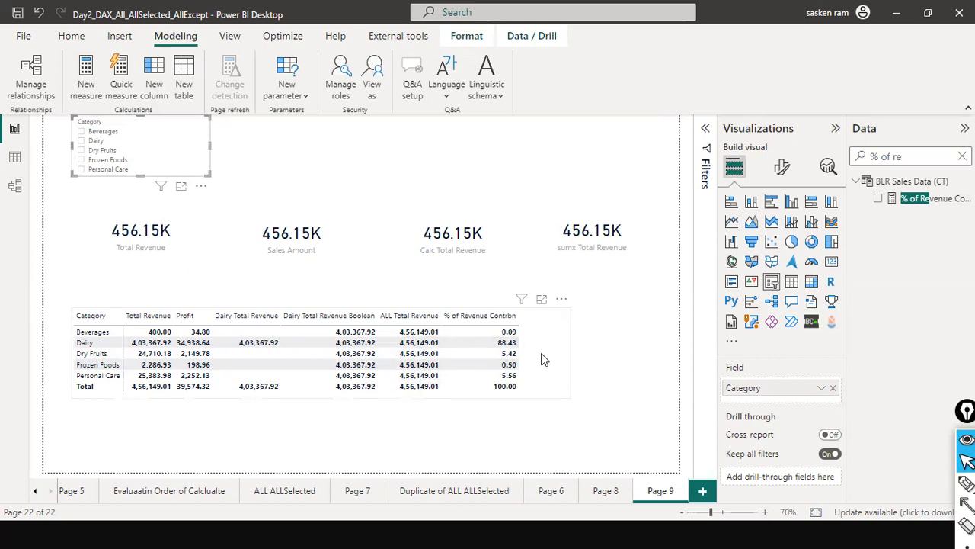
# Move the category matrix up to just below the row of cards
pyautogui.moveTo(540, 323); pyautogui.dragTo(540, 287)
pyautogui.click(539, 327)
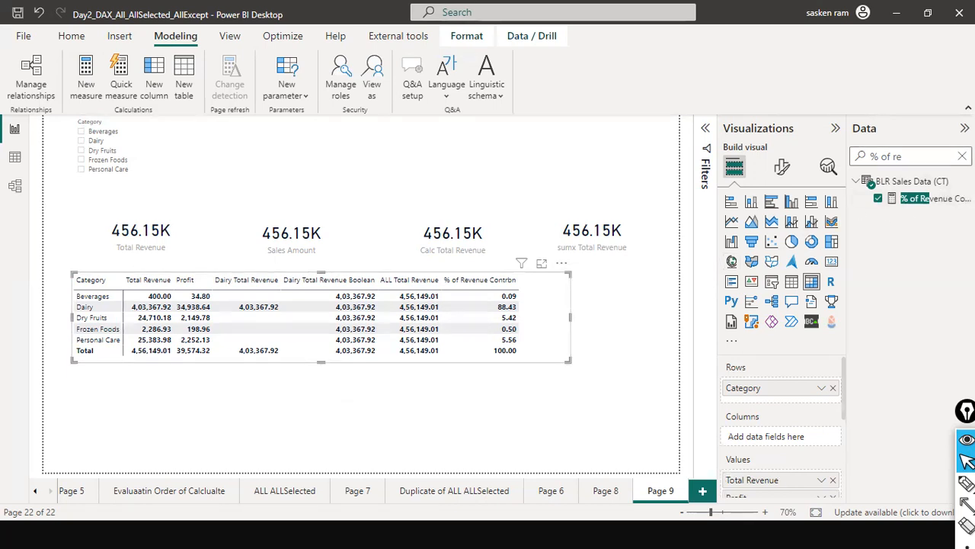
# Search the data fields for "all tot" and copy the whole formula of the ALL Total Revenue measure
pyautogui.click(962, 157)
pyautogui.write('all')
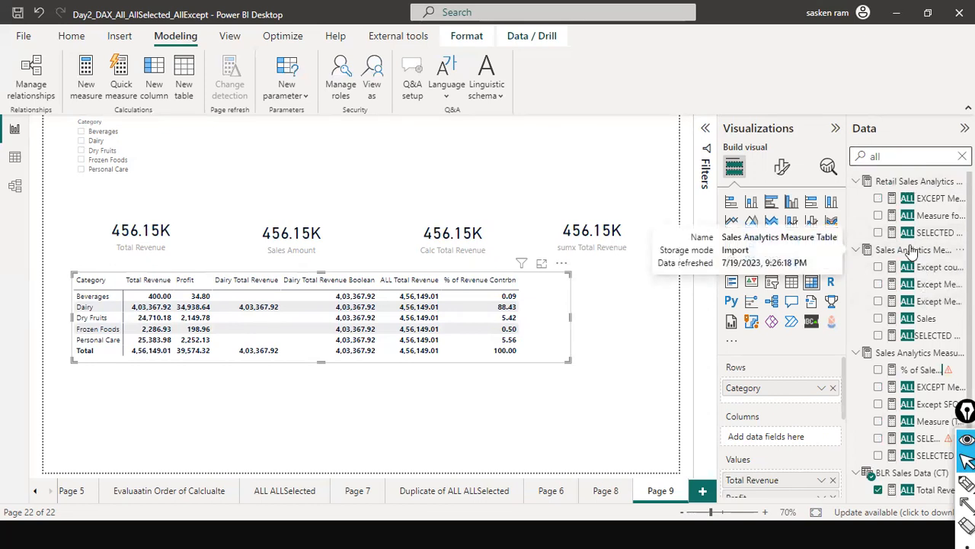
pyautogui.write(' t')
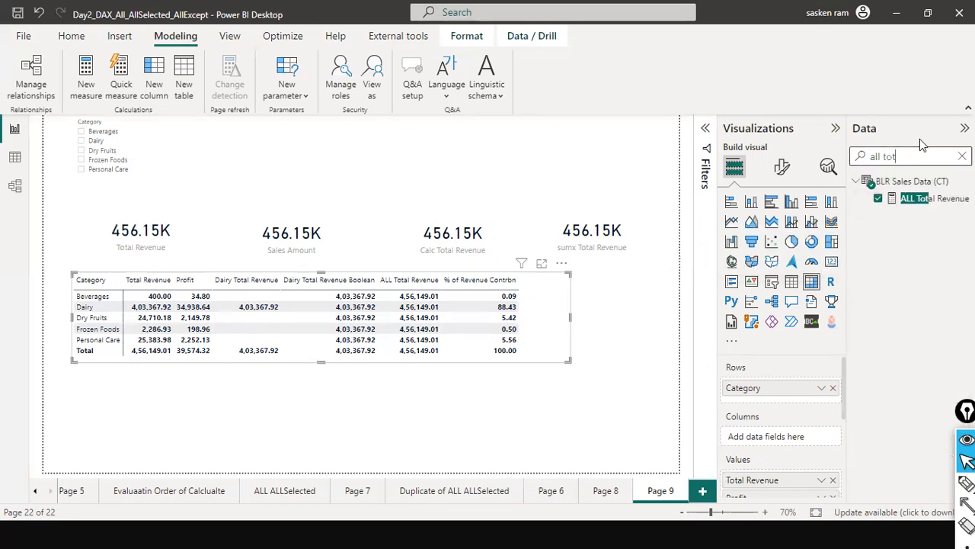
pyautogui.write('ot')
pyautogui.click(932, 200)
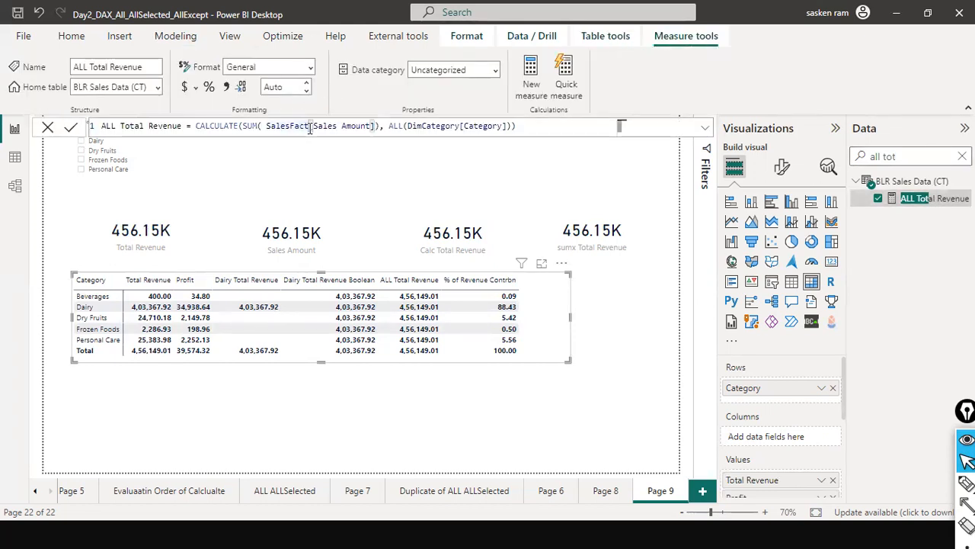
pyautogui.hotkey('ctrl', 'a')
pyautogui.hotkey('ctrl', 'c')
pyautogui.click(47, 127)
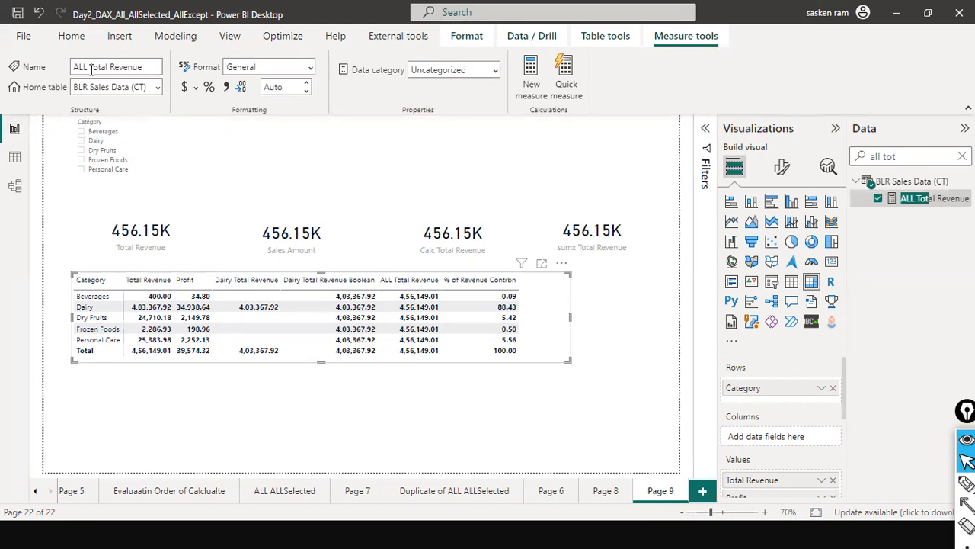
# Create a new measure from the copied formula and name it ALLSELECTED Total Revenue
pyautogui.click(174, 37)
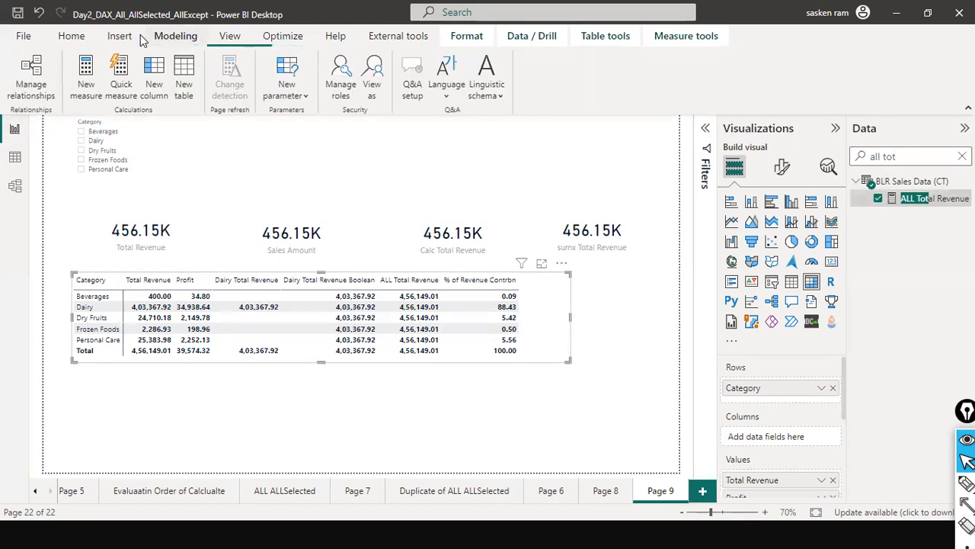
pyautogui.click(96, 95)
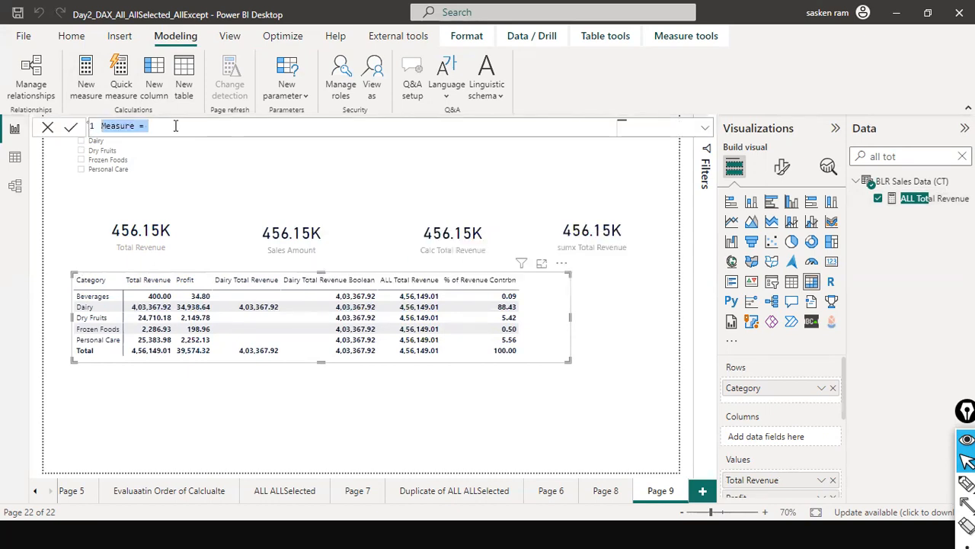
pyautogui.hotkey('ctrl', 'v')
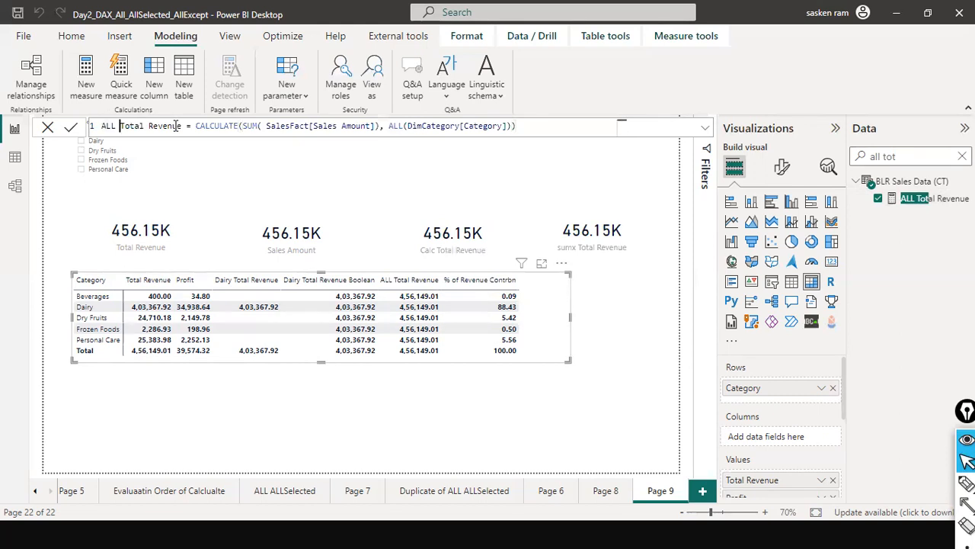
pyautogui.write('SELE')
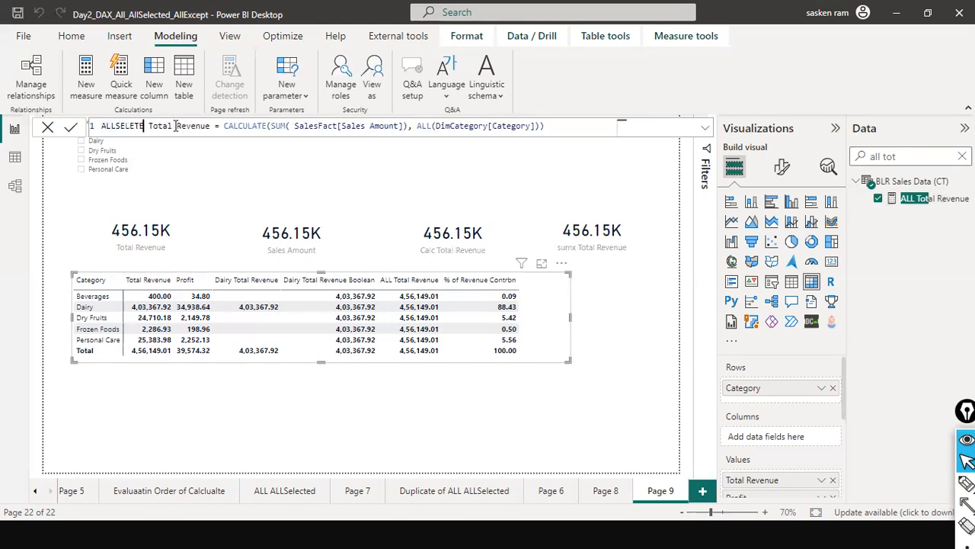
pyautogui.write('CTED')
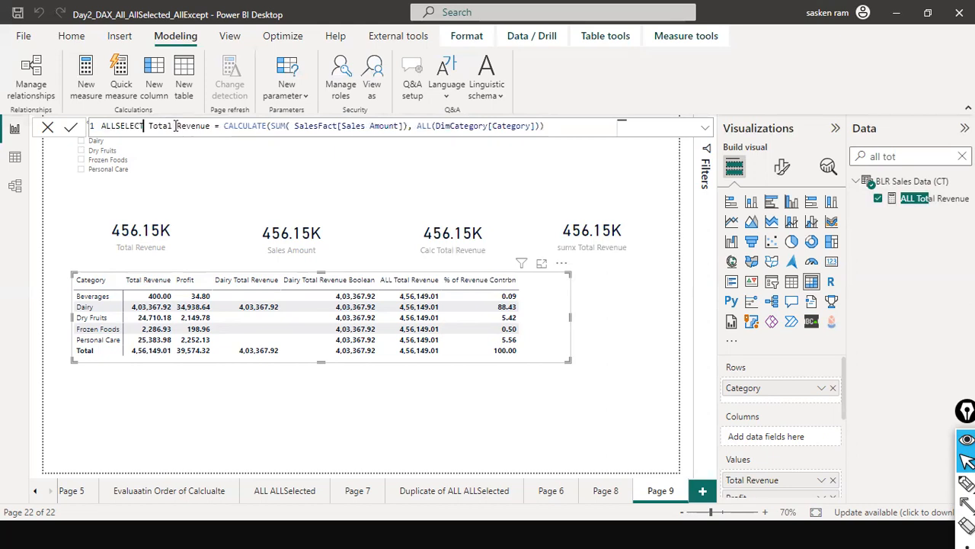
# Replace ALL with ALLSELECTED around DimCategory[Category] in the new measure's formula and apply it
pyautogui.hotkey('ctrl', 'Right')
pyautogui.hotkey('ctrl', 'Right')
pyautogui.hotkey('ctrl', 'Right')
pyautogui.hotkey('ctrl', 'Right')
pyautogui.hotkey('ctrl', 'Right')
pyautogui.hotkey('ctrl', 'Right')
pyautogui.hotkey('ctrl', 'Right')
pyautogui.hotkey('ctrl', 'Right')
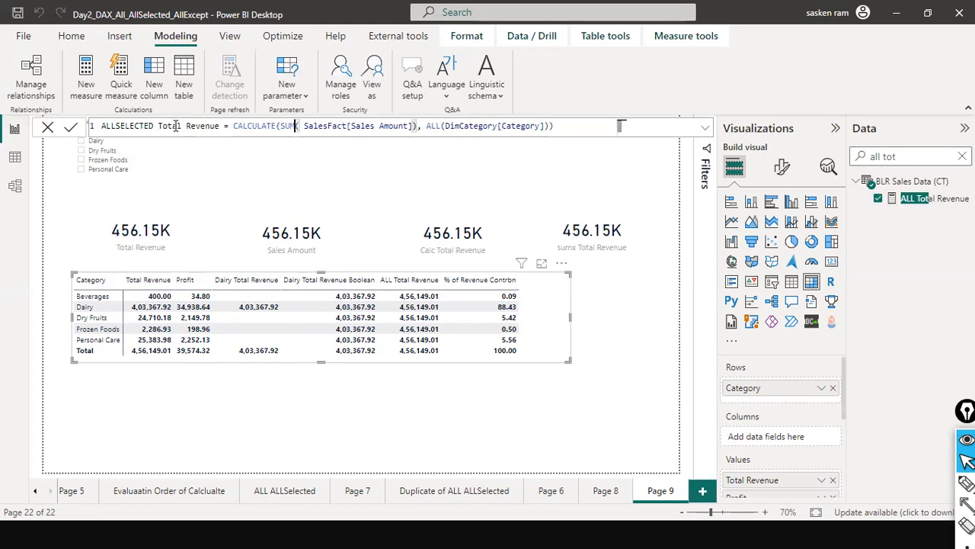
pyautogui.hotkey('ctrl', 'Right')
pyautogui.write('SE')
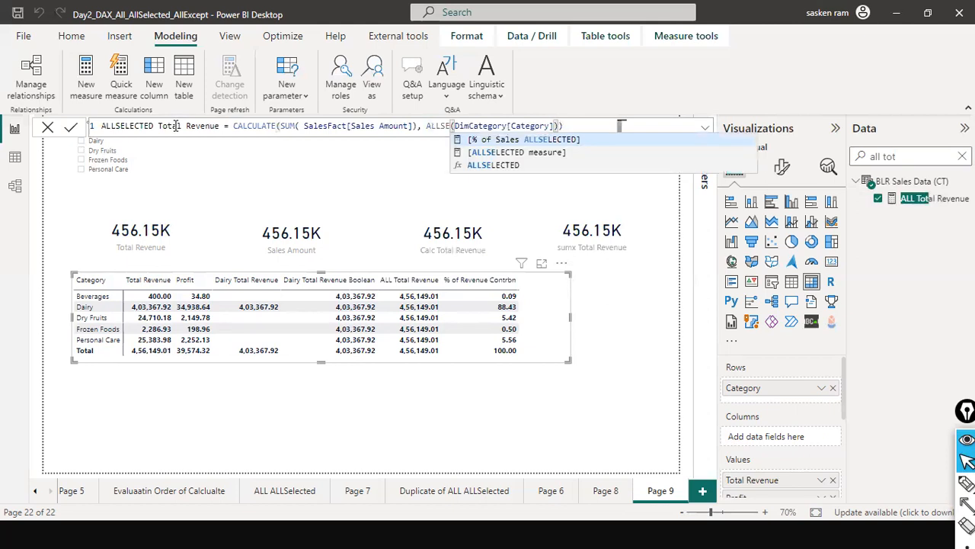
pyautogui.press('Down')
pyautogui.press('Down')
pyautogui.press('Tab')
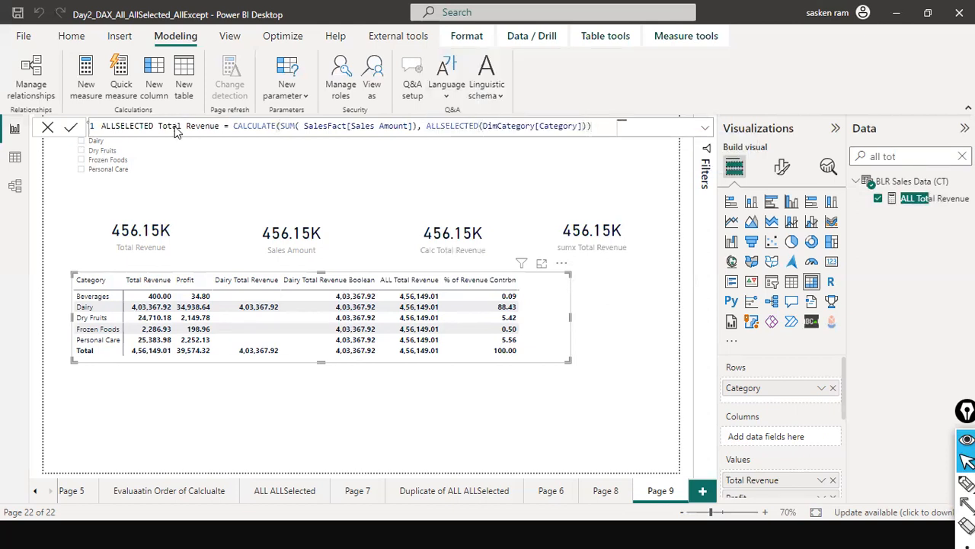
pyautogui.click(665, 330)
# Search the data fields for "allse", add the ALLSELECTED Total Revenue measure to the matrix, and widen the matrix
pyautogui.click(962, 156)
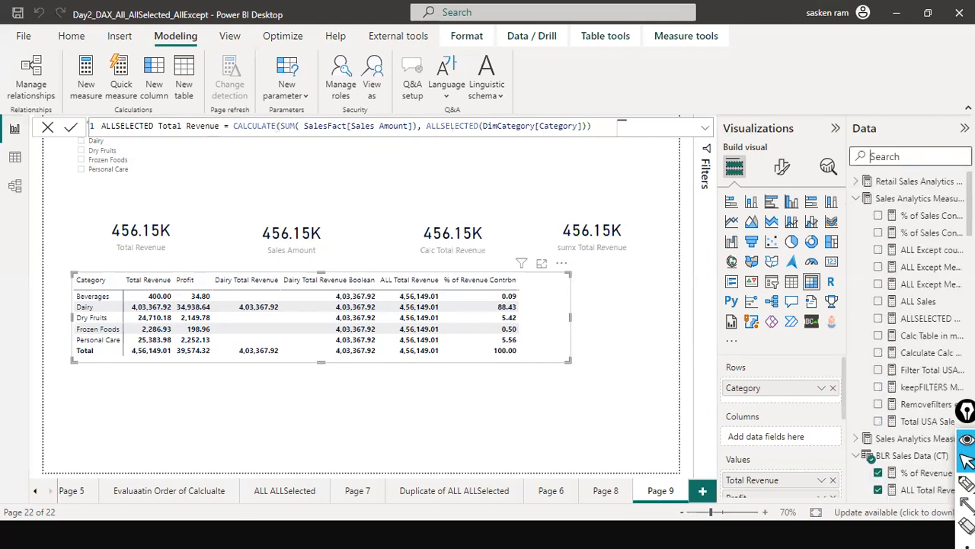
pyautogui.write('alls')
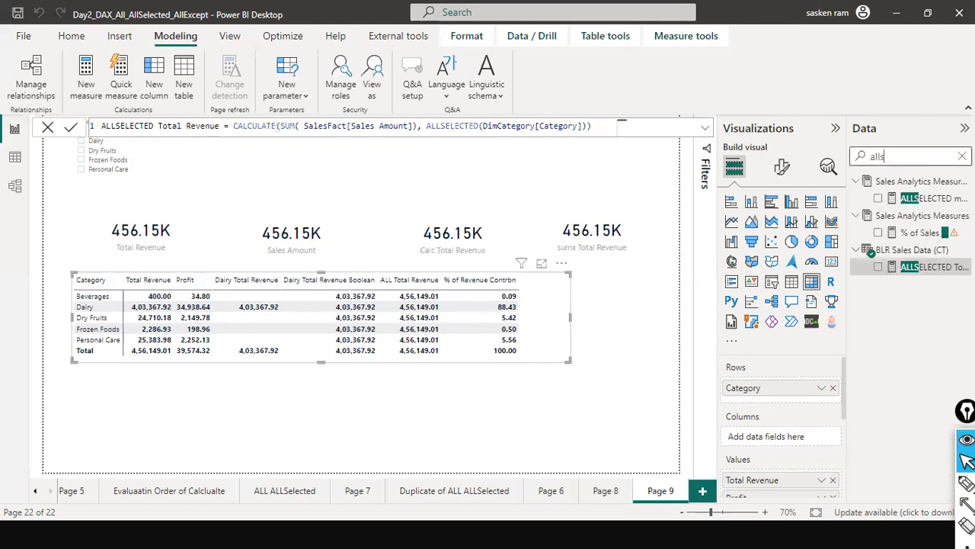
pyautogui.write('ee')
pyautogui.press('BackSpace')
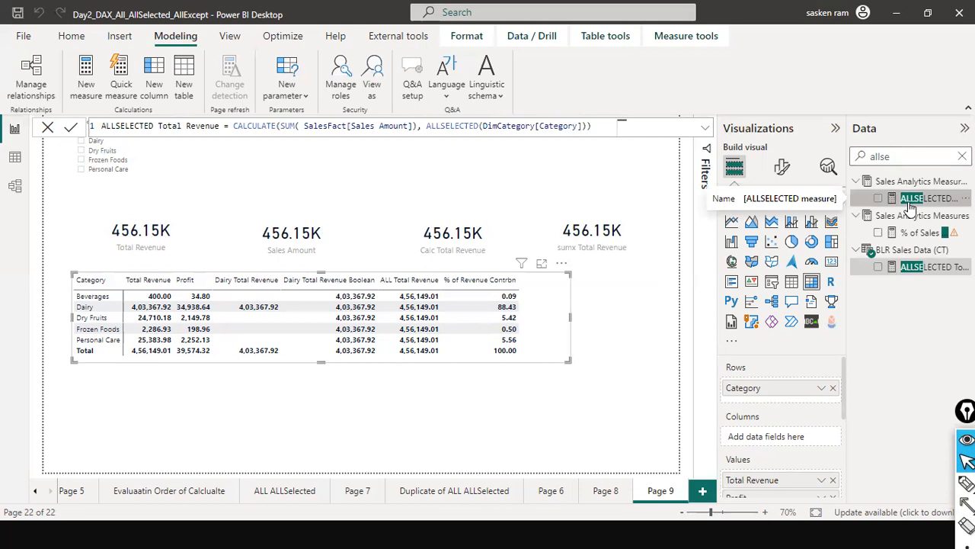
pyautogui.moveTo(910, 204); pyautogui.dragTo(647, 333)
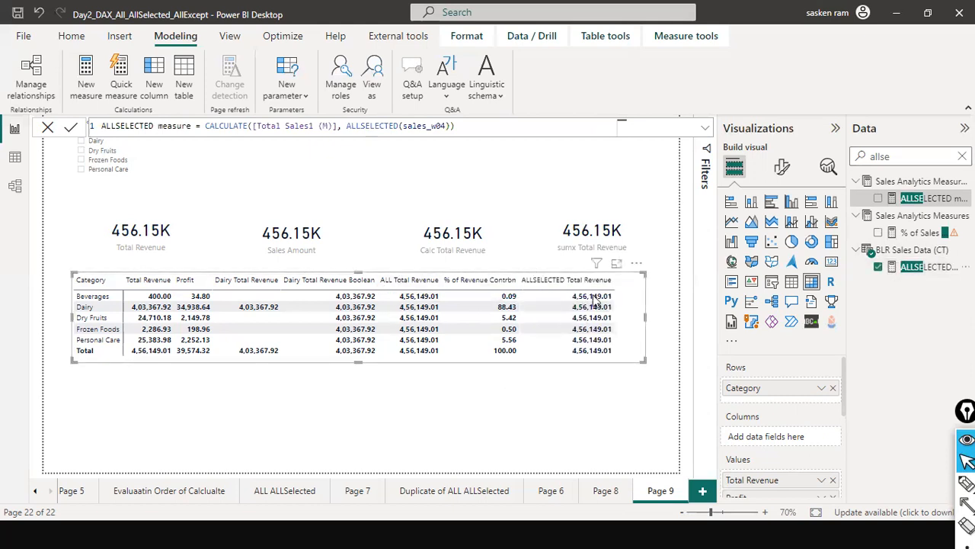
pyautogui.click(47, 128)
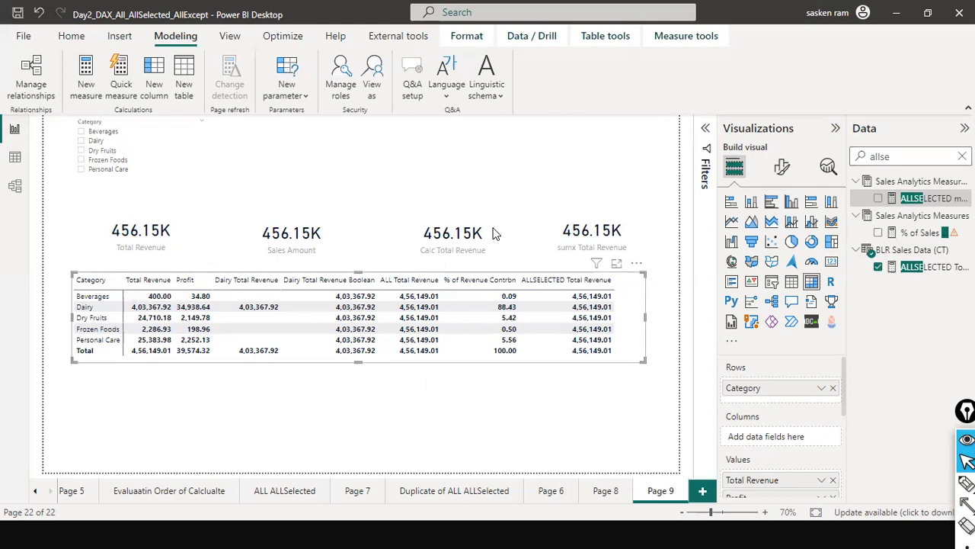
# Filter the Category slicer to Beverages, Dairy and Personal Care
pyautogui.click(82, 131)
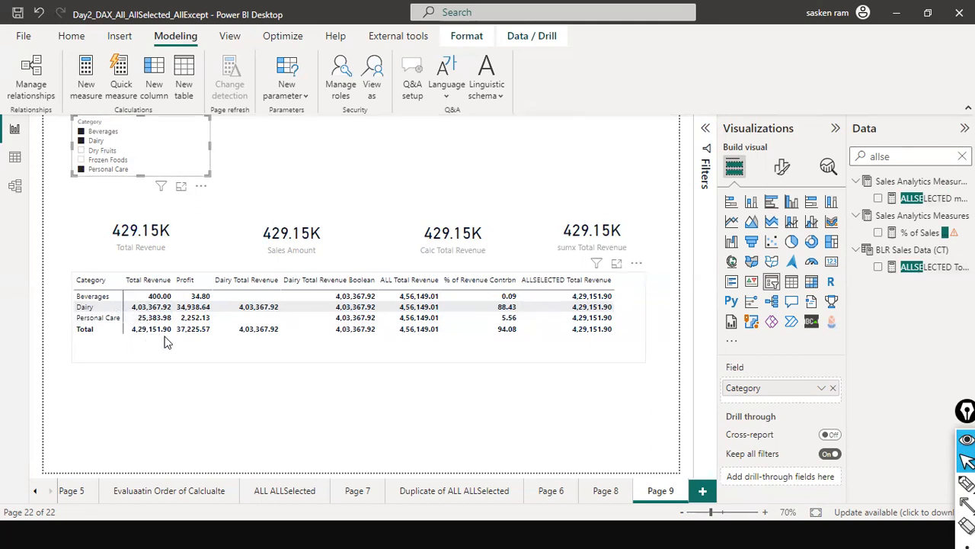
# Draw pen marks linking Total Revenue to ALLSELECTED Total Revenue and circling the % of Revenue Contrbn values, and erase them
pyautogui.hotkey('ctrl', 'shift', '3')
pyautogui.moveTo(155, 338)
pyautogui.mouseDown()
pyautogui.moveTo(330, 431)
pyautogui.moveTo(534, 399)
pyautogui.moveTo(582, 342)
pyautogui.mouseUp()
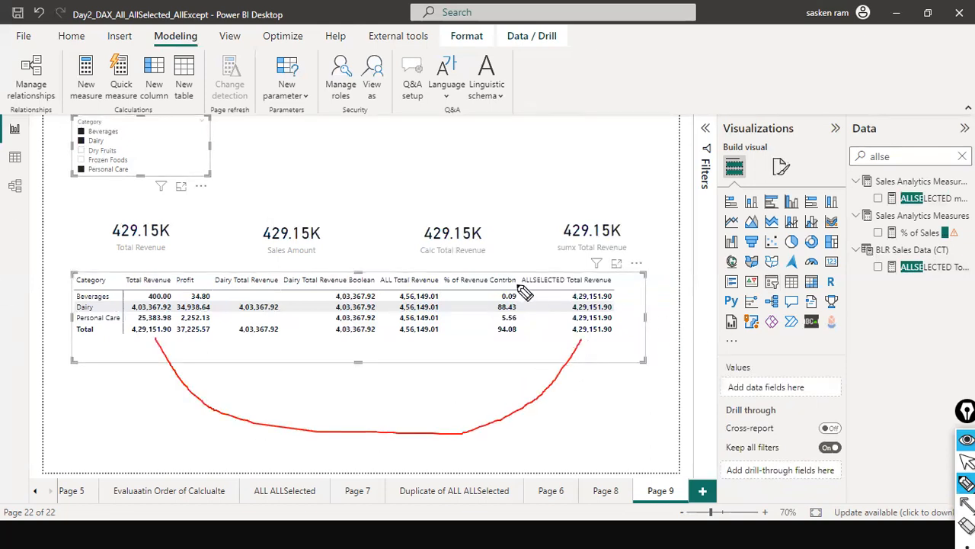
pyautogui.moveTo(496, 269)
pyautogui.mouseDown()
pyautogui.moveTo(482, 314)
pyautogui.moveTo(542, 298)
pyautogui.moveTo(506, 271)
pyautogui.mouseUp()
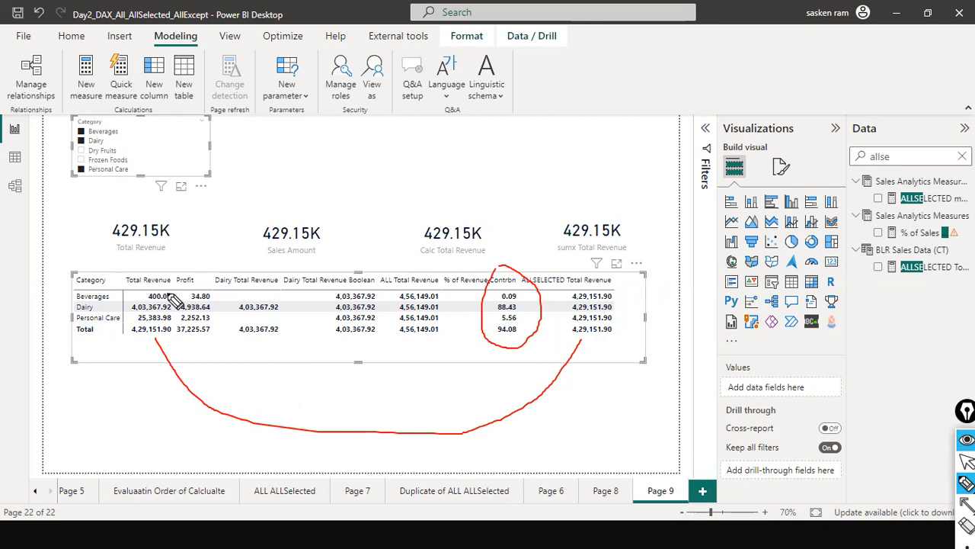
pyautogui.moveTo(174, 298)
pyautogui.mouseDown()
pyautogui.moveTo(278, 240)
pyautogui.moveTo(550, 259)
pyautogui.moveTo(588, 284)
pyautogui.mouseUp()
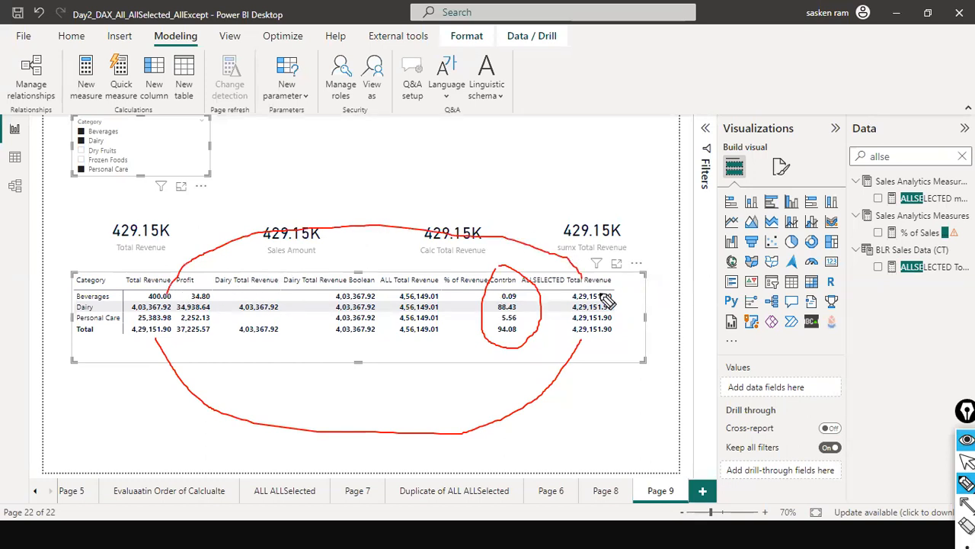
pyautogui.hotkey('ctrl', 'shift', '7')
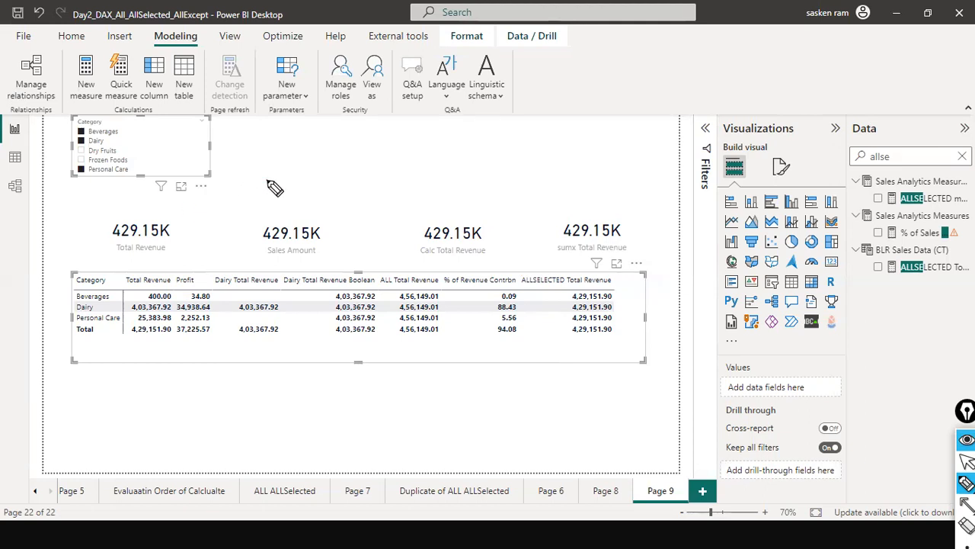
# Clear the Category slicer's selections and search the data fields for "% of re"
pyautogui.hotkey('ctrl', 'shift', '2')
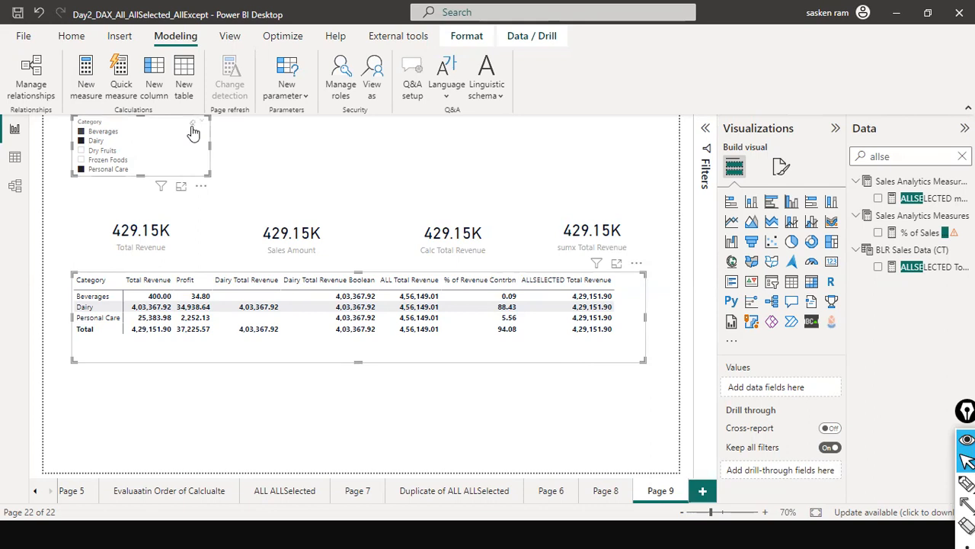
pyautogui.click(193, 131)
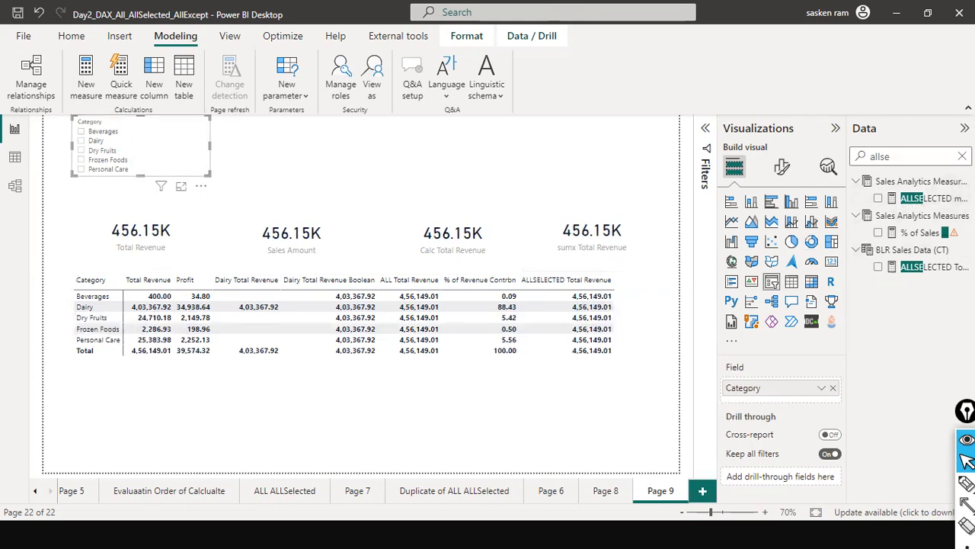
pyautogui.click(962, 156)
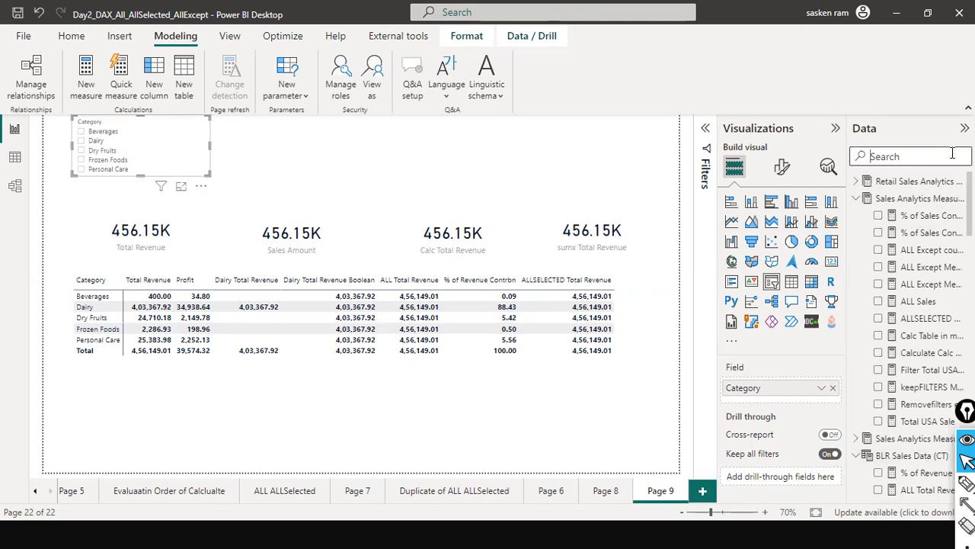
pyautogui.write('divi')
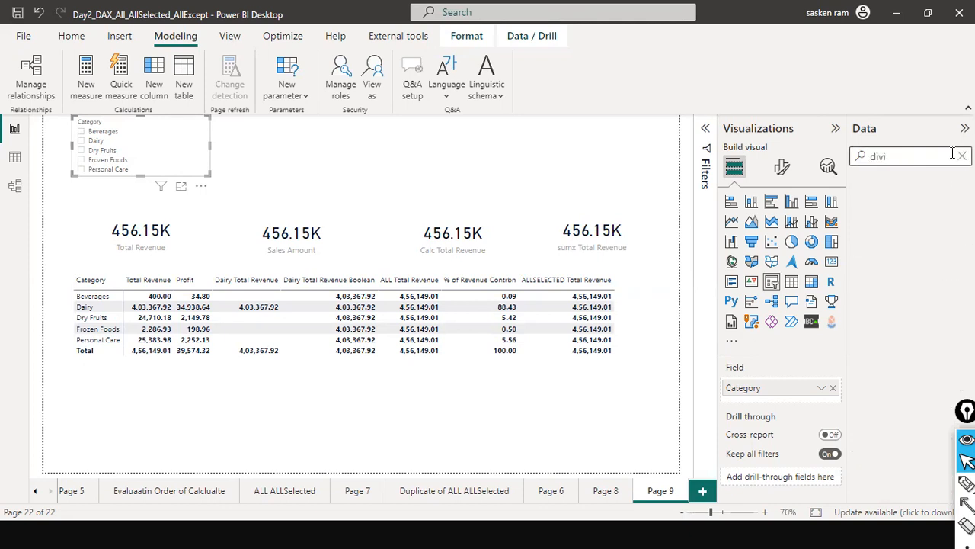
pyautogui.press('BackSpace')
pyautogui.press('BackSpace')
pyautogui.press('BackSpace')
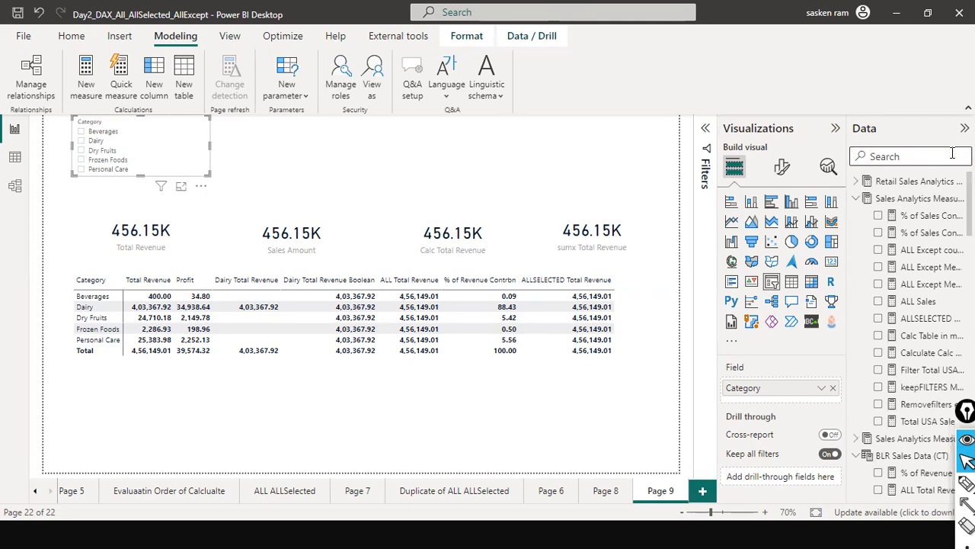
pyautogui.write('%')
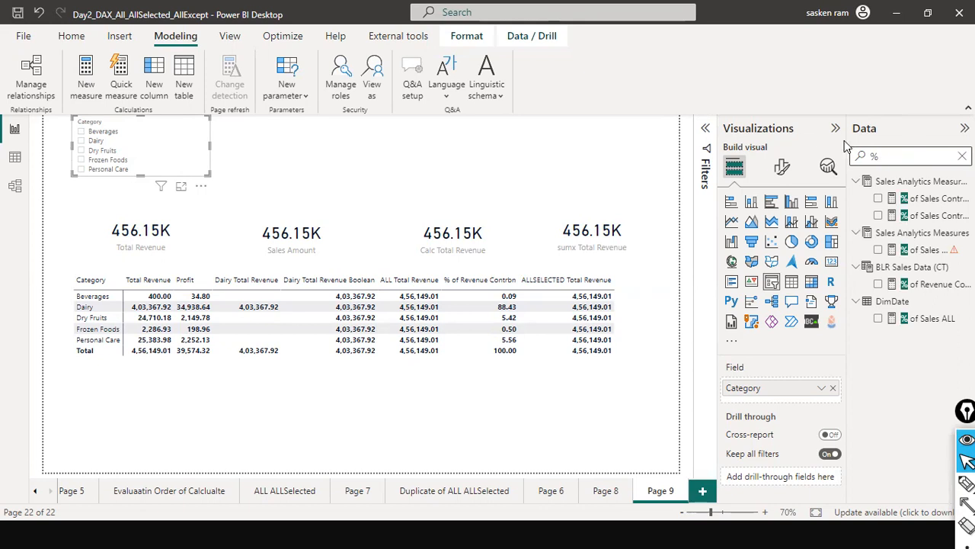
pyautogui.write(' of re')
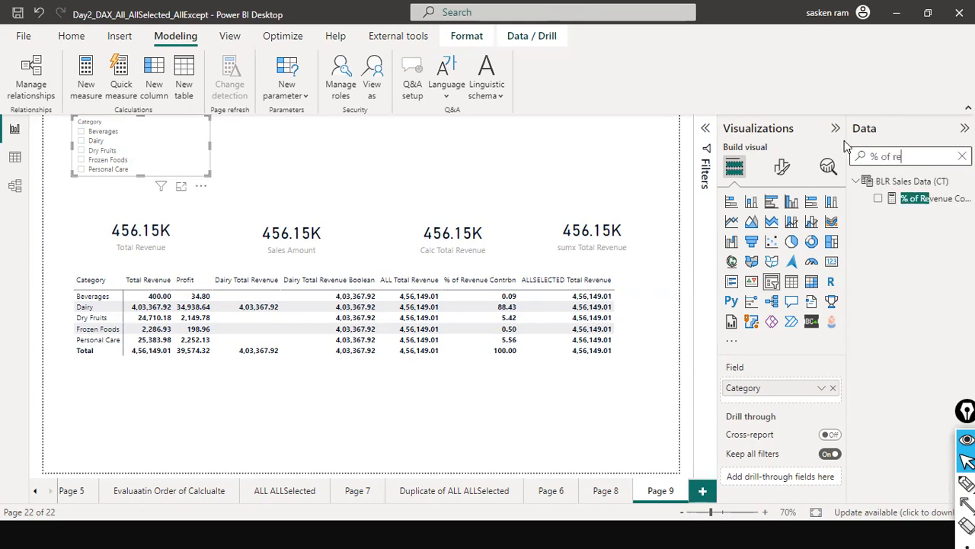
# Copy the full formula of the % of Revenue Contrbn measure, close it unedited, and clear the field search
pyautogui.click(314, 126)
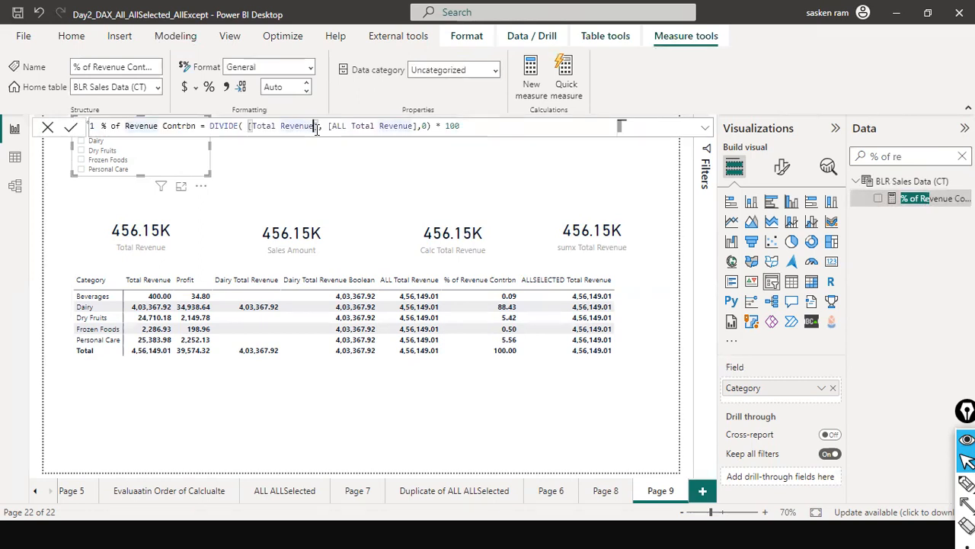
pyautogui.hotkey('ctrl', 'a')
pyautogui.hotkey('ctrl', 'c')
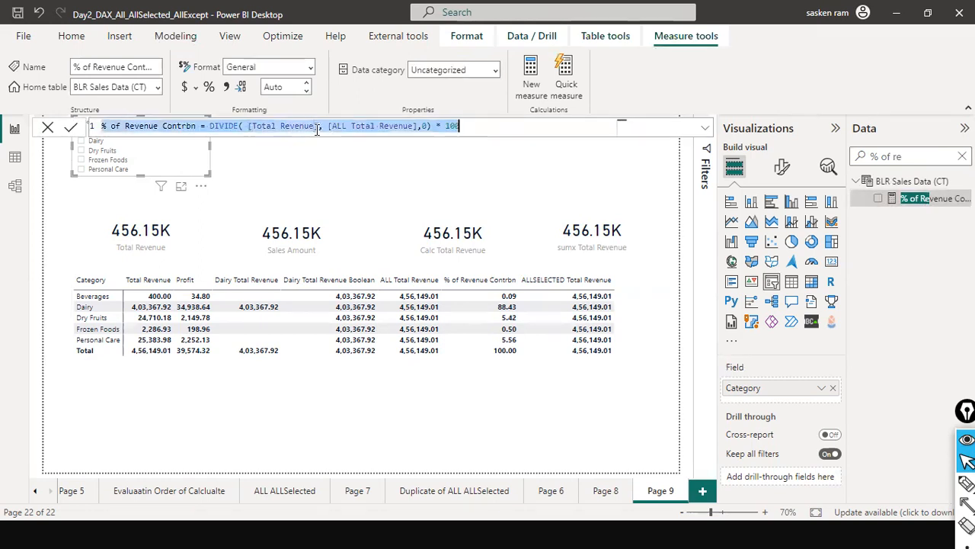
pyautogui.click(48, 127)
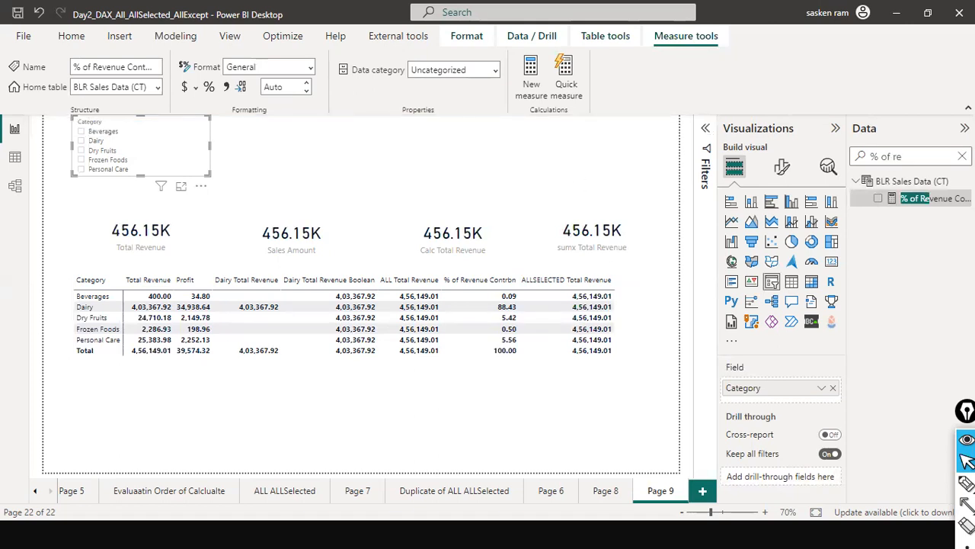
pyautogui.click(962, 156)
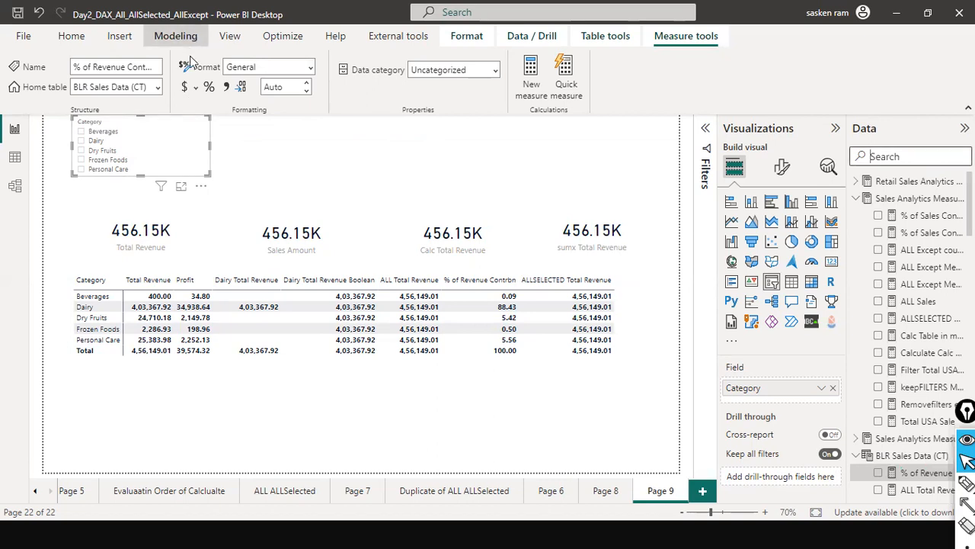
# Create a new measure from the copied DIVIDE formula and name it % of Revenue Contrbn ALLSELECTED
pyautogui.click(175, 36)
pyautogui.click(86, 78)
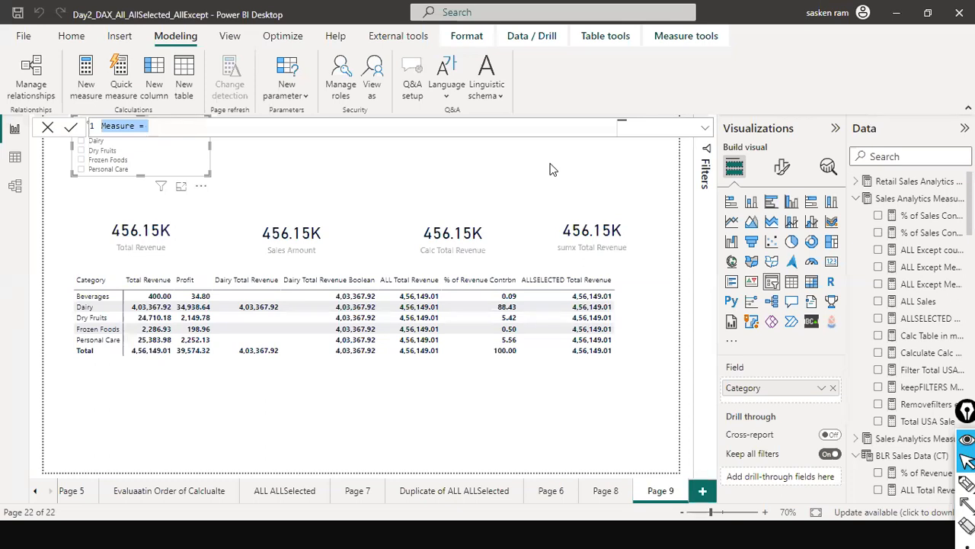
pyautogui.hotkey('ctrl', 'v')
pyautogui.press('Home')
pyautogui.hotkey('ctrl', 'Right')
pyautogui.hotkey('ctrl', 'Right')
pyautogui.hotkey('ctrl', 'Right')
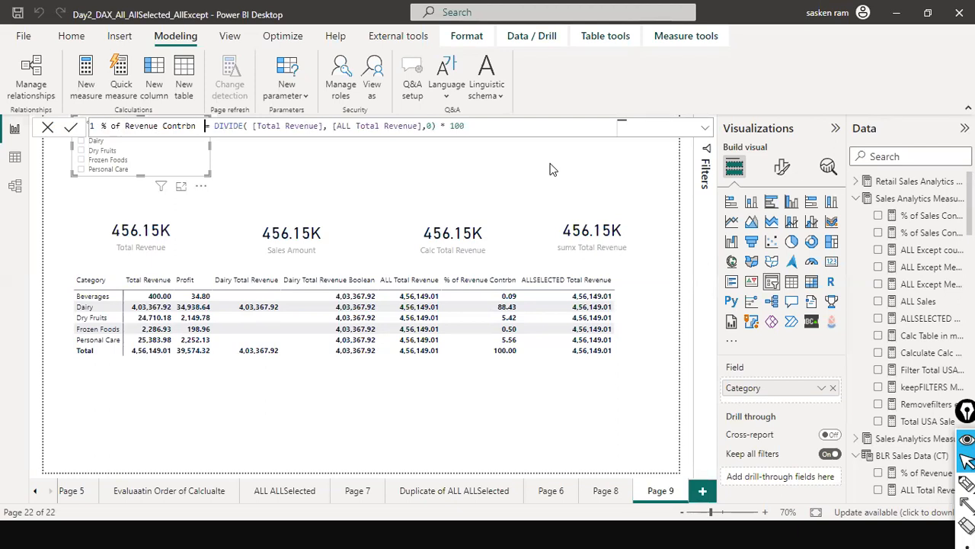
pyautogui.press('Home')
pyautogui.hotkey('ctrl', 'Right')
pyautogui.hotkey('ctrl', 'Right')
pyautogui.hotkey('ctrl', 'Right')
pyautogui.hotkey('ctrl', 'Right')
pyautogui.write('ALLSELECTED')
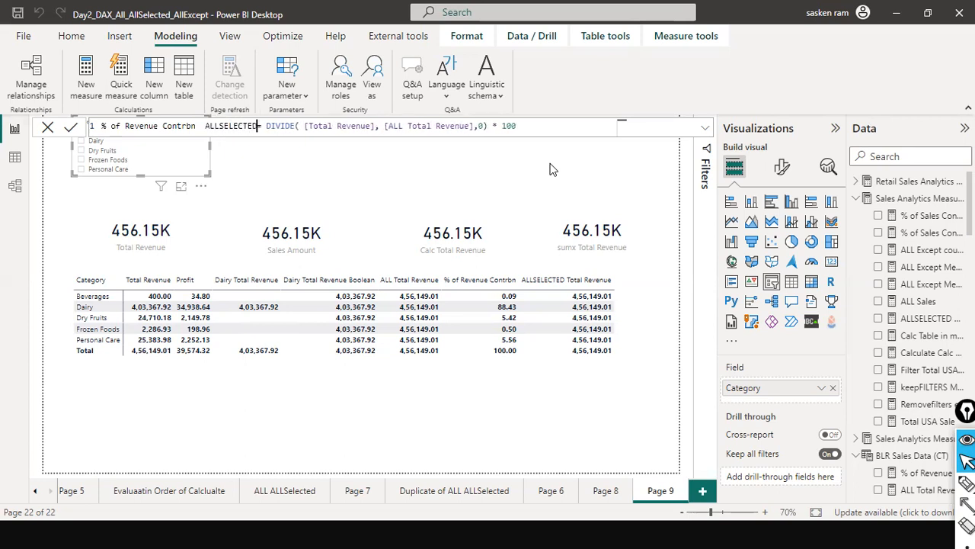
# Replace [ALL Total Revenue] with [ALLSELECTED Total Revenue] as the DIVIDE denominator in the new measure and apply the formula
pyautogui.hotkey('ctrl', 'Right')
pyautogui.hotkey('ctrl', 'Right')
pyautogui.hotkey('ctrl', 'Right')
pyautogui.hotkey('ctrl', 'Right')
pyautogui.hotkey('ctrl', 'Right')
pyautogui.hotkey('ctrl', 'shift', 'Right')
pyautogui.hotkey('ctrl', 'shift', 'Right')
pyautogui.hotkey('ctrl', 'shift', 'Right')
pyautogui.hotkey('ctrl', 'shift', 'Right')
pyautogui.hotkey('ctrl', 'shift', 'Right')
pyautogui.hotkey('ctrl', 'shift', 'Right')
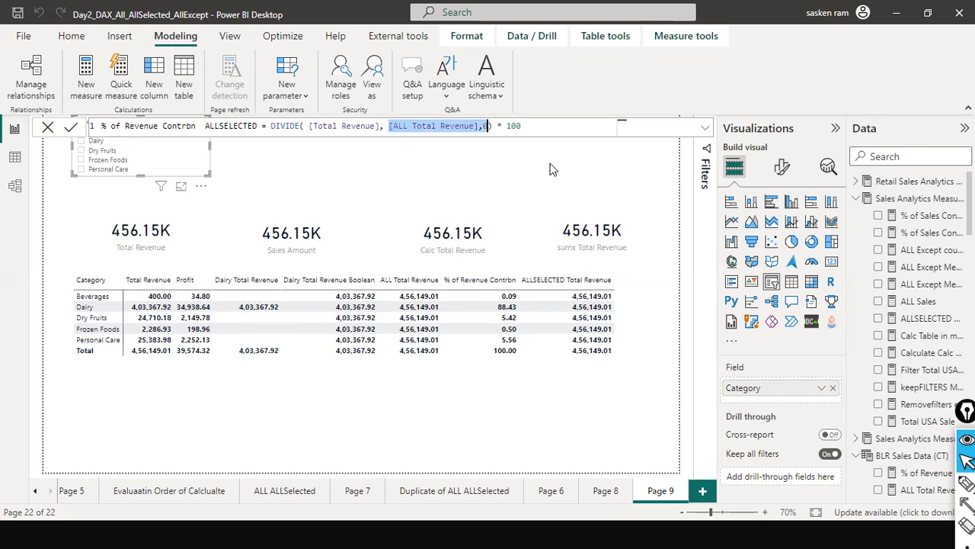
pyautogui.hotkey('shift', 'Left')
pyautogui.hotkey('shift', 'Left')
pyautogui.press('BackSpace')
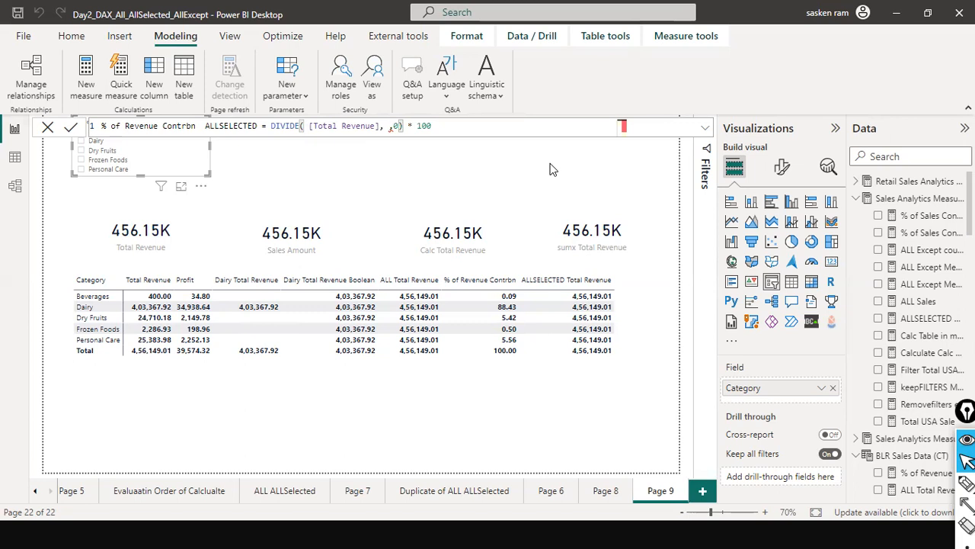
pyautogui.write('allsee')
pyautogui.press('BackSpace')
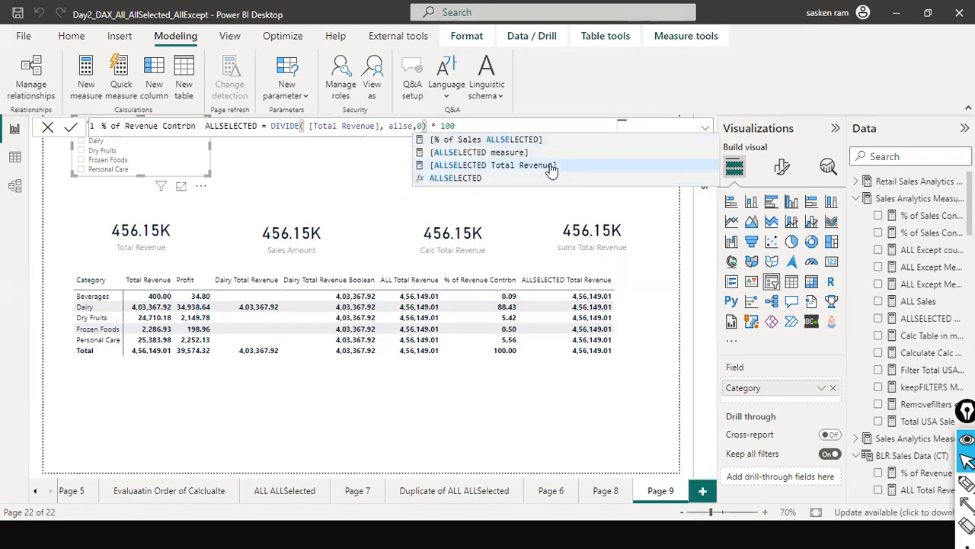
pyautogui.click(552, 169)
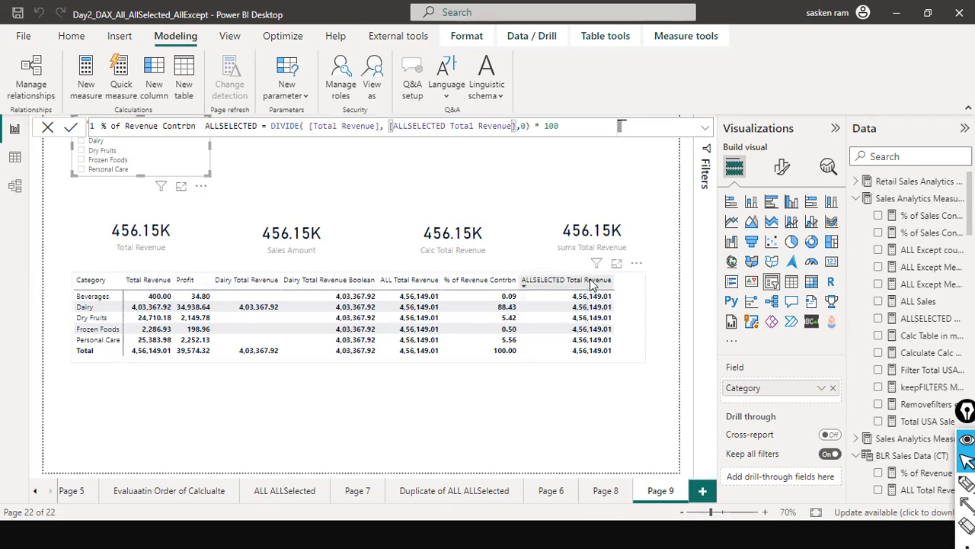
pyautogui.click(592, 126)
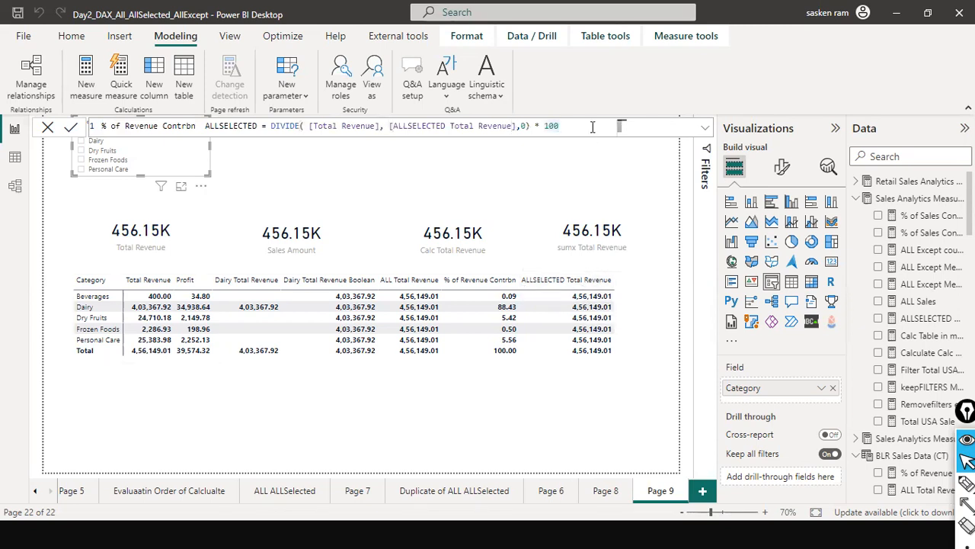
pyautogui.press('Return')
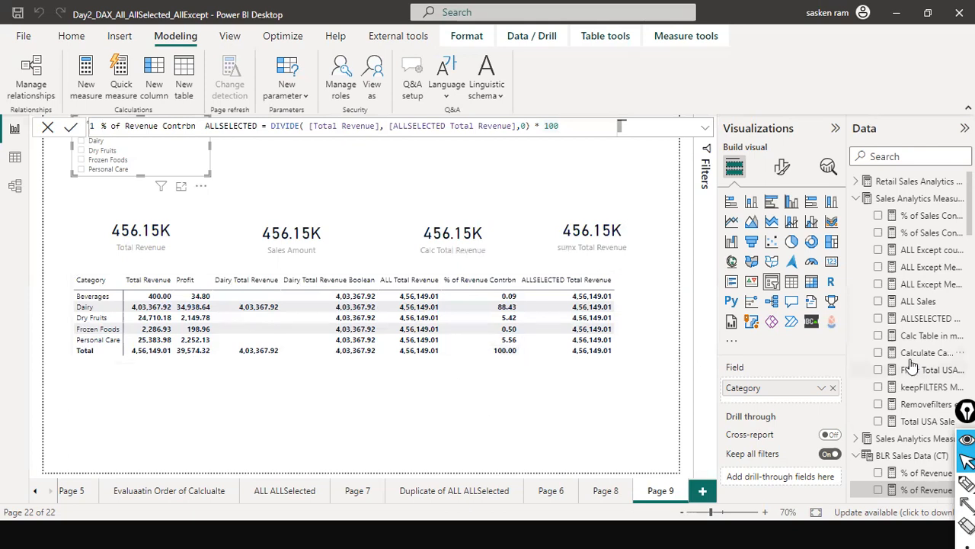
# Search the data fields for "% of" and add the % of Revenue Contrbn ALLSELECTED measure to the matrix
pyautogui.click(897, 157)
pyautogui.write('% of')
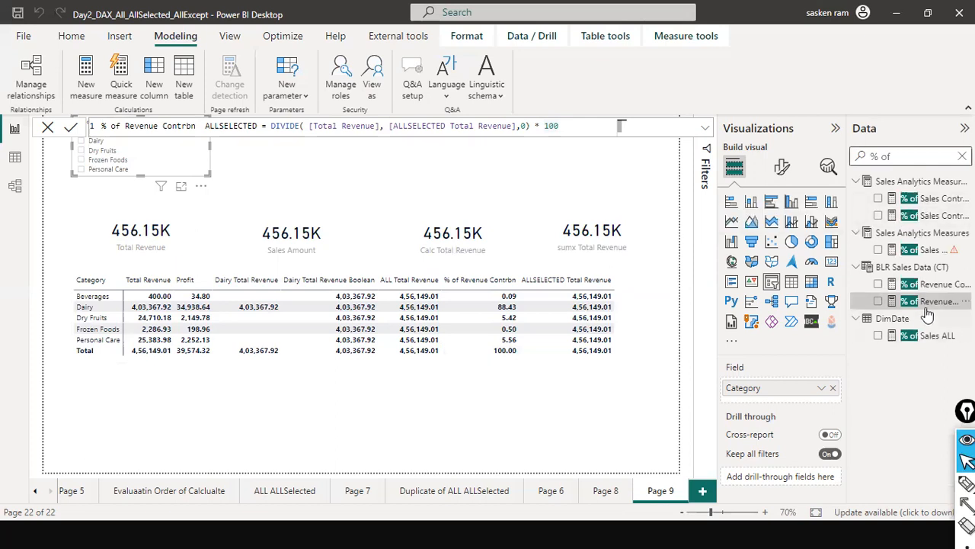
pyautogui.moveTo(928, 315); pyautogui.dragTo(684, 323)
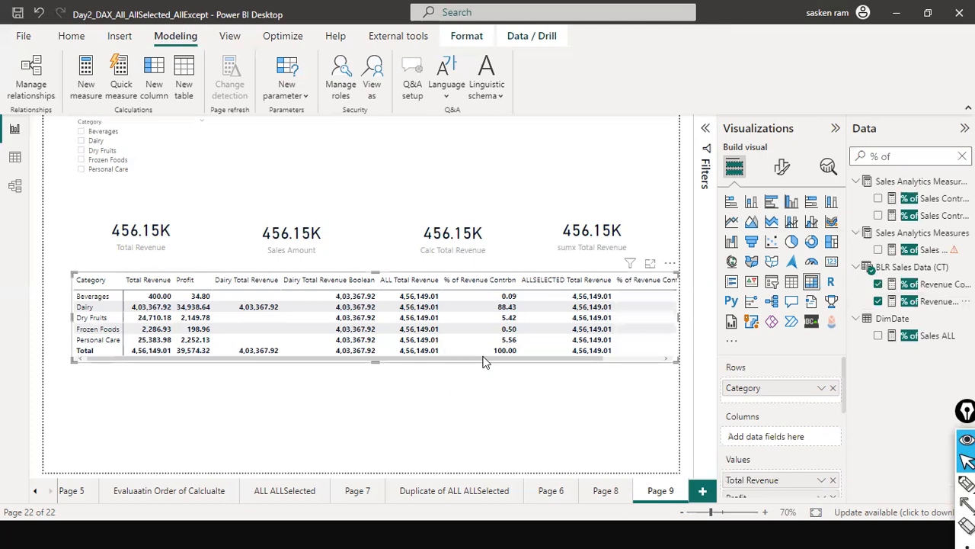
pyautogui.moveTo(485, 359); pyautogui.dragTo(680, 349)
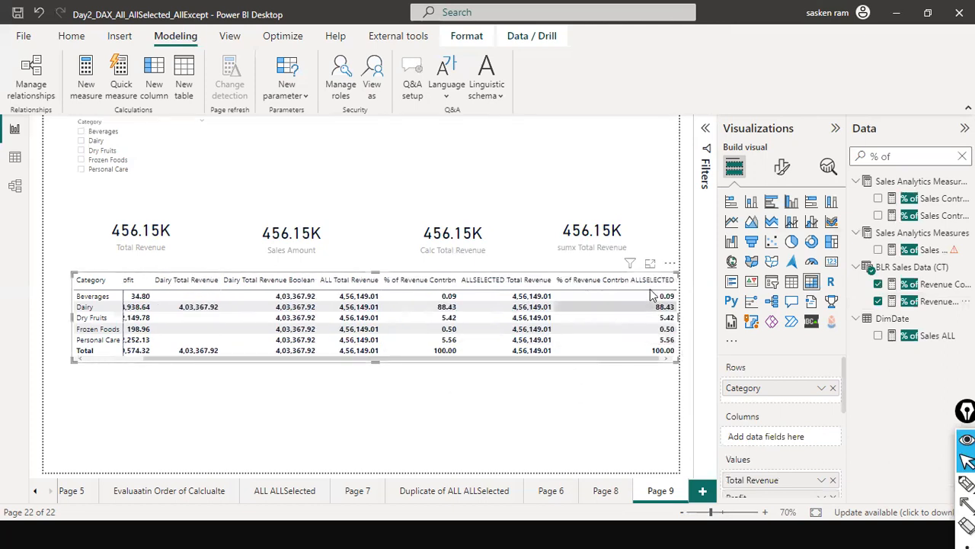
# Filter the Category slicer to Beverages, Dry Fruits and Personal Care and compare the matrix's two percentage contribution columns
pyautogui.click(82, 132)
pyautogui.keyDown('ctrl'); pyautogui.click(82, 169); pyautogui.keyUp('ctrl')
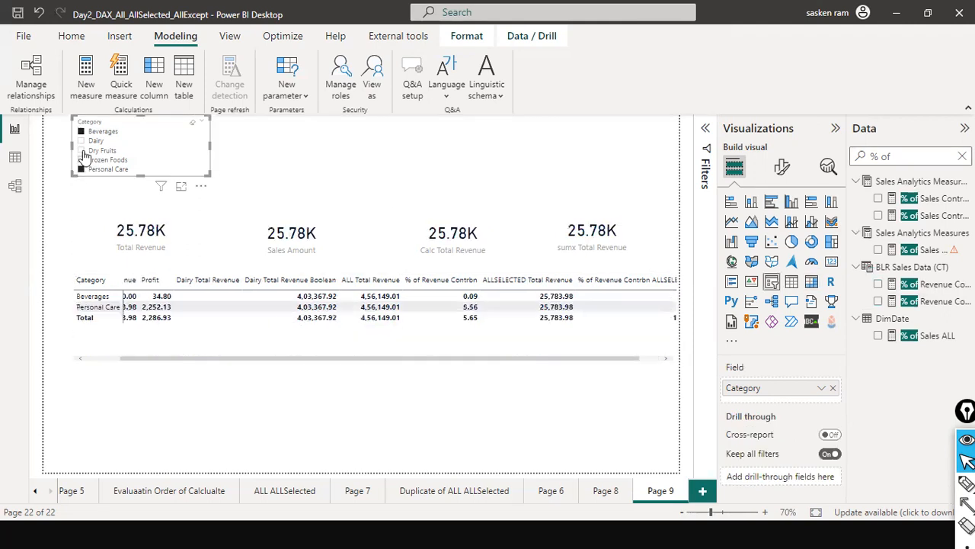
pyautogui.keyDown('ctrl'); pyautogui.click(80, 150); pyautogui.keyUp('ctrl')
pyautogui.moveTo(494, 359); pyautogui.dragTo(373, 363)
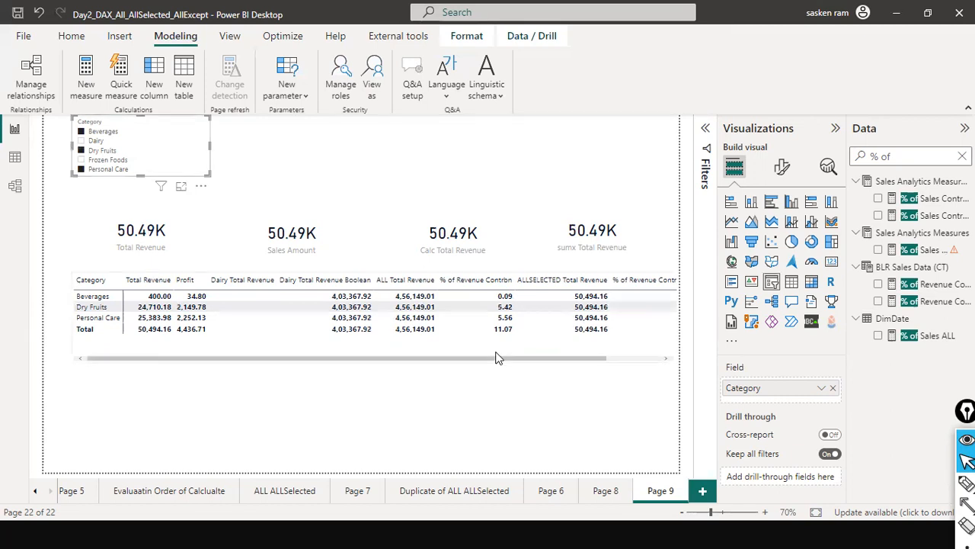
pyautogui.moveTo(496, 355); pyautogui.dragTo(542, 352)
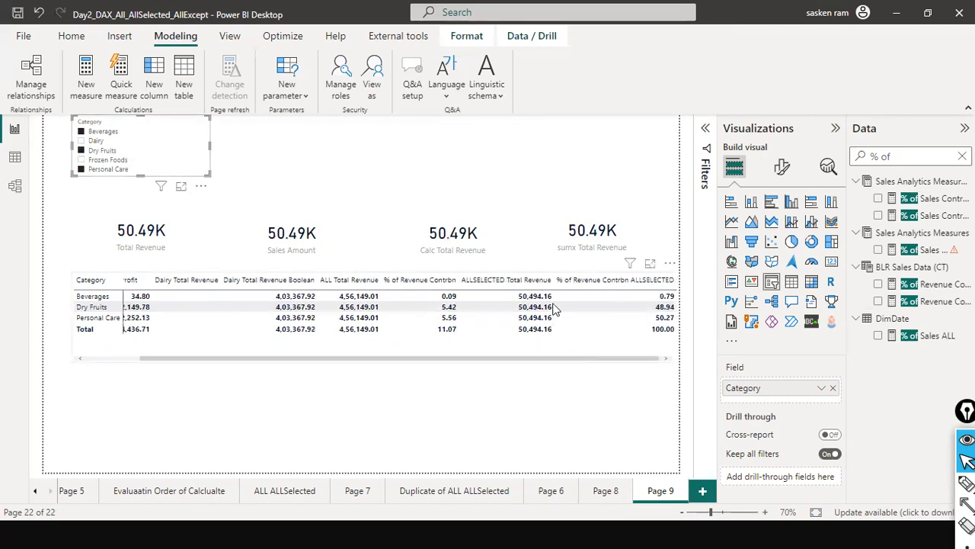
pyautogui.click(544, 352)
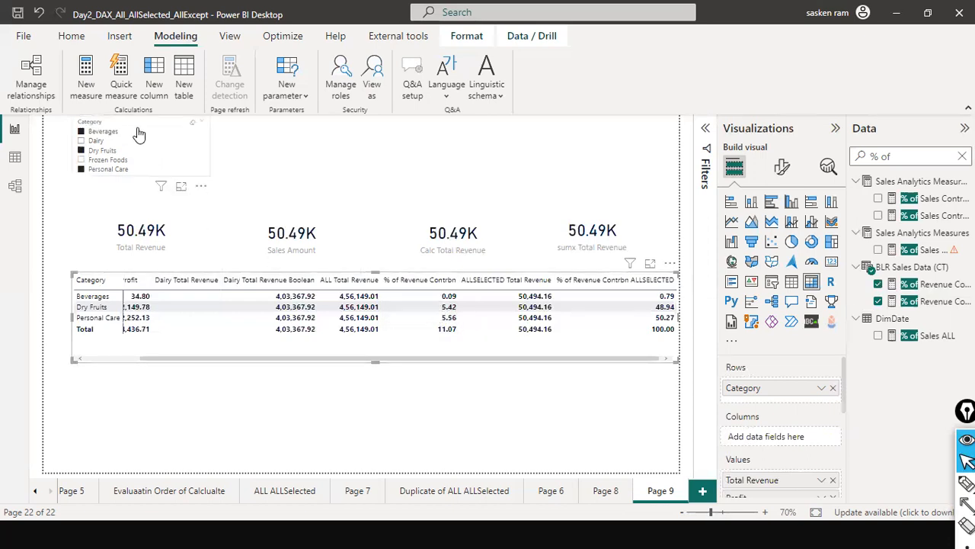
# Clear the Category slicer's selections, review the matrix columns for all categories, and deselect the matrix
pyautogui.click(193, 123)
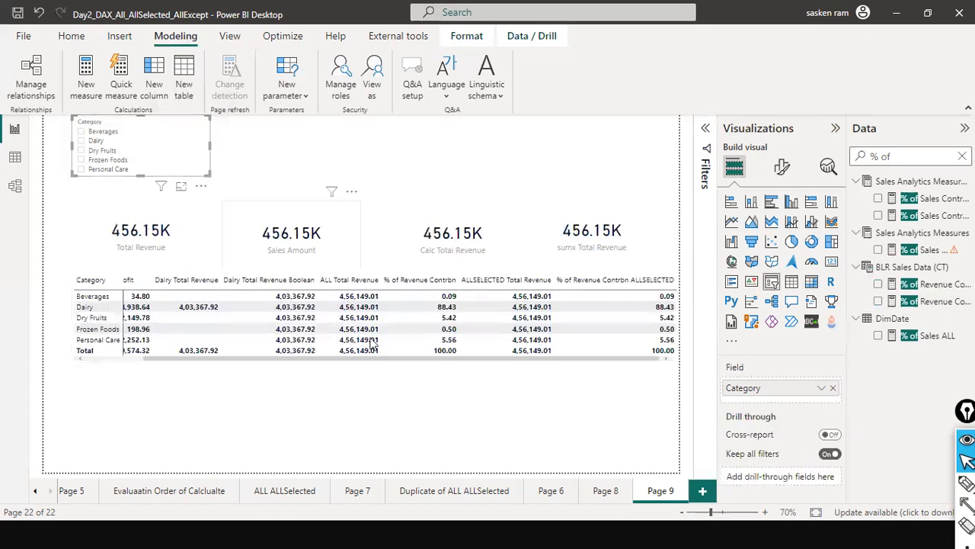
pyautogui.click(132, 357)
pyautogui.moveTo(132, 357); pyautogui.dragTo(347, 365)
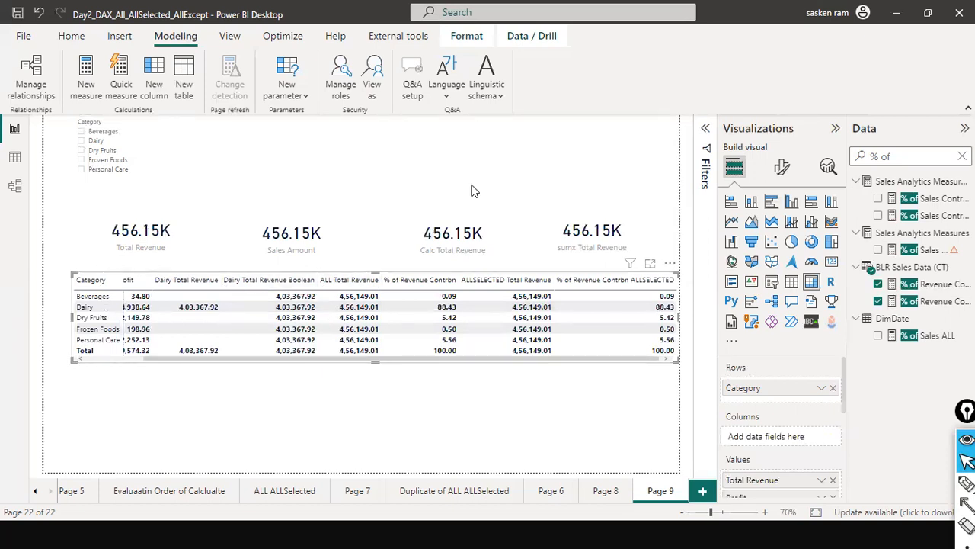
pyautogui.moveTo(353, 361); pyautogui.dragTo(90, 361)
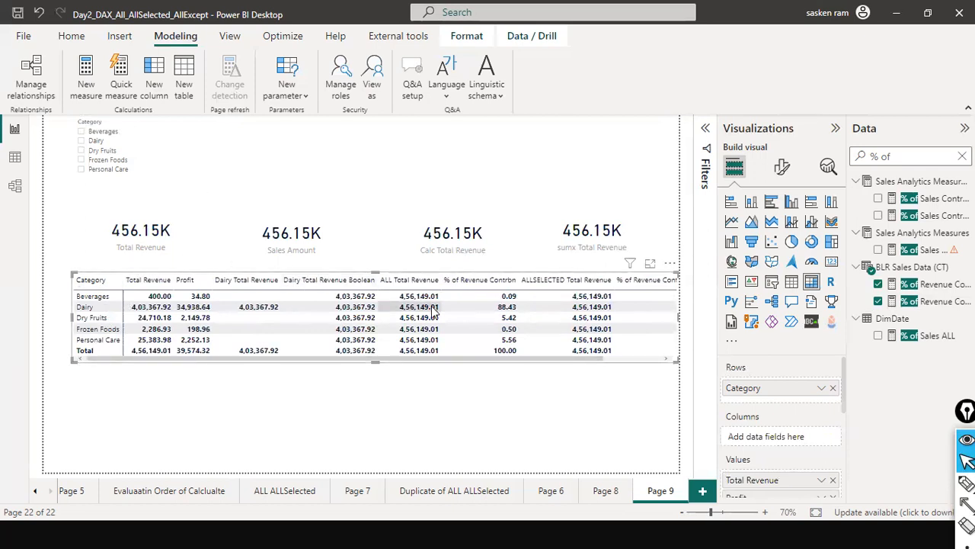
pyautogui.moveTo(487, 365)
pyautogui.mouseDown()
pyautogui.moveTo(561, 358)
pyautogui.moveTo(496, 361)
pyautogui.mouseUp()
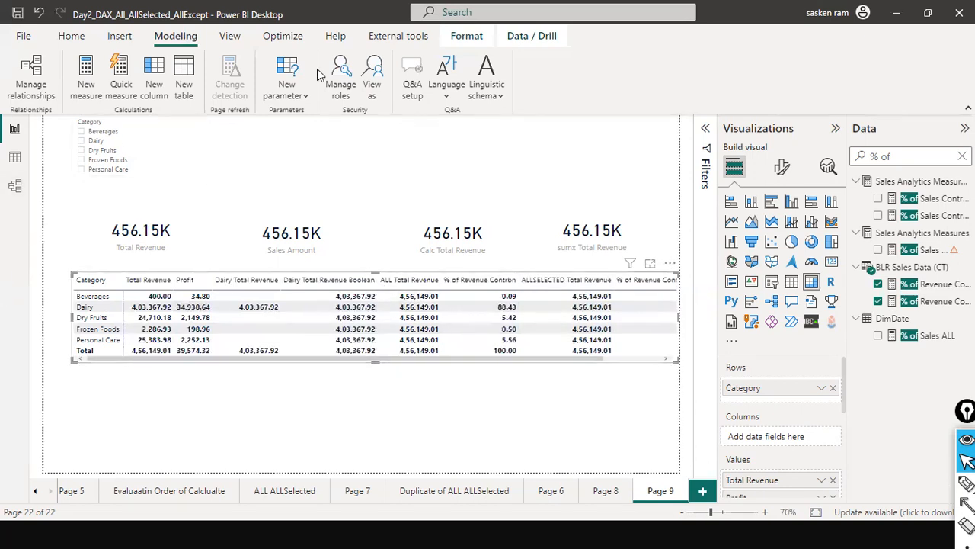
pyautogui.click(309, 148)
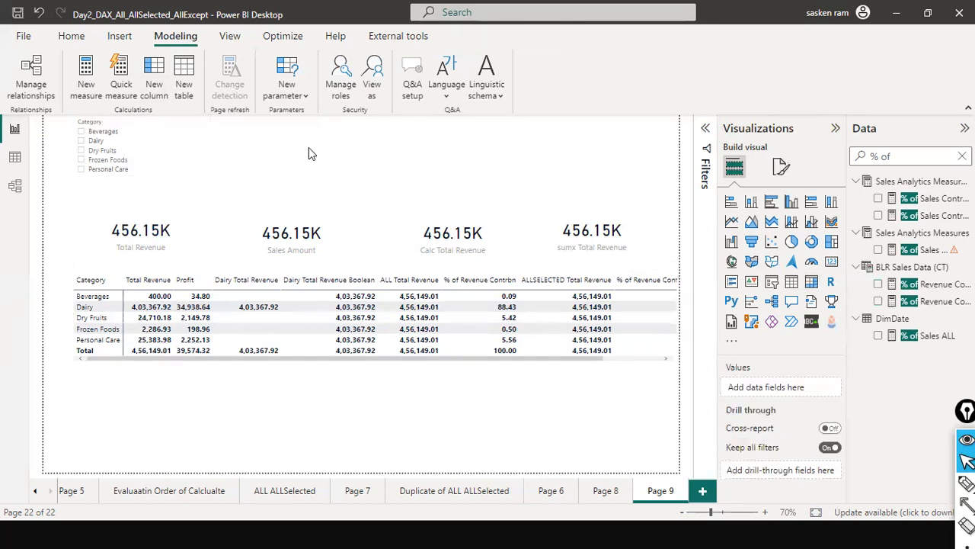